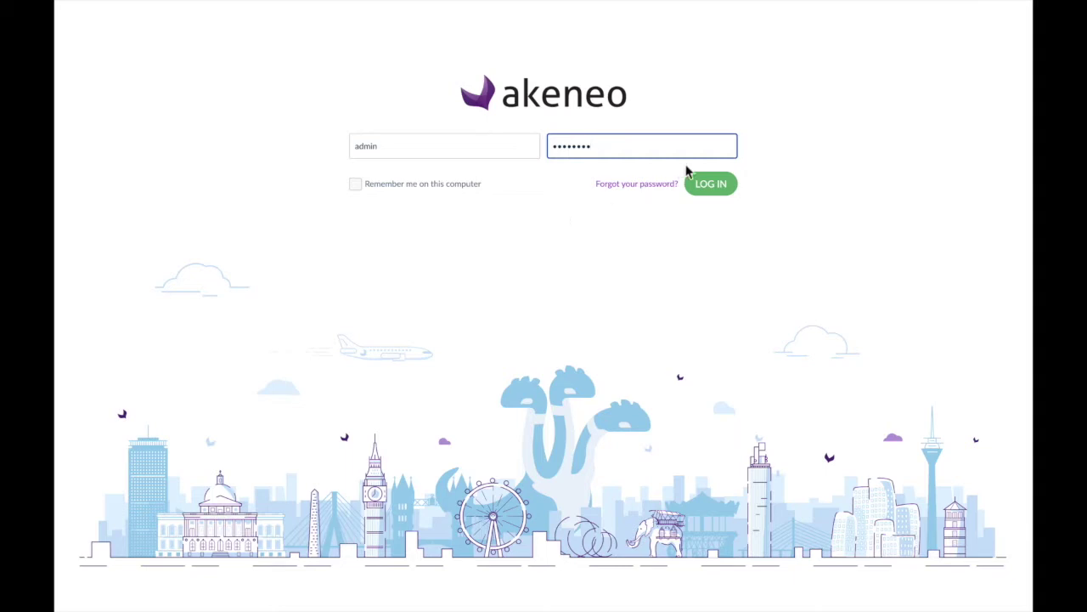
Sign in to PCMT with the administrator username and password
click(714, 188)
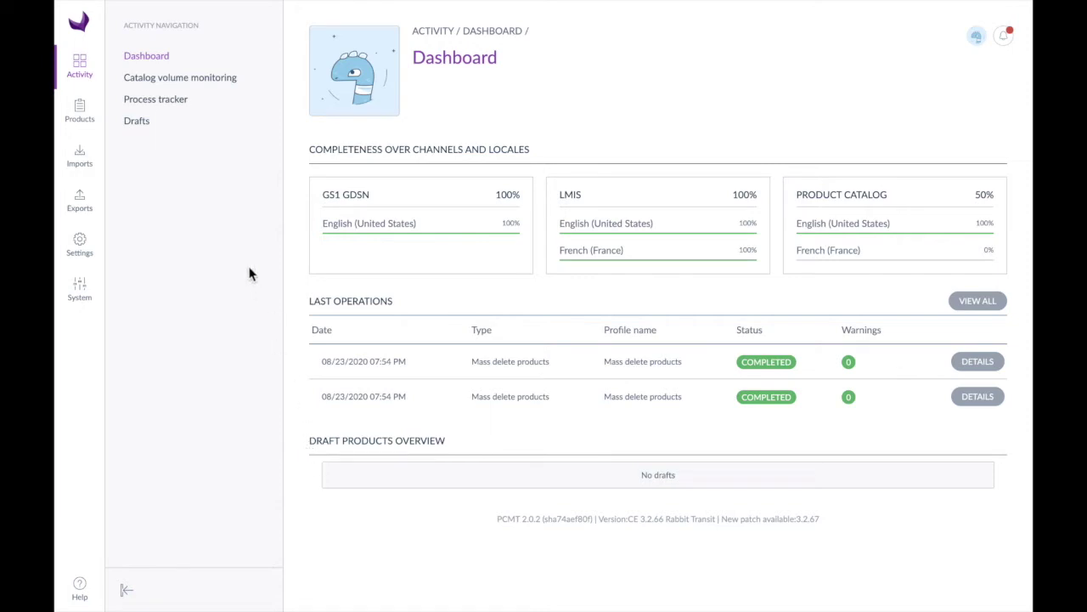
Review catalog volume counts: 447 categories, 8 category trees, 1,263 variant products, 145 product models
click(182, 85)
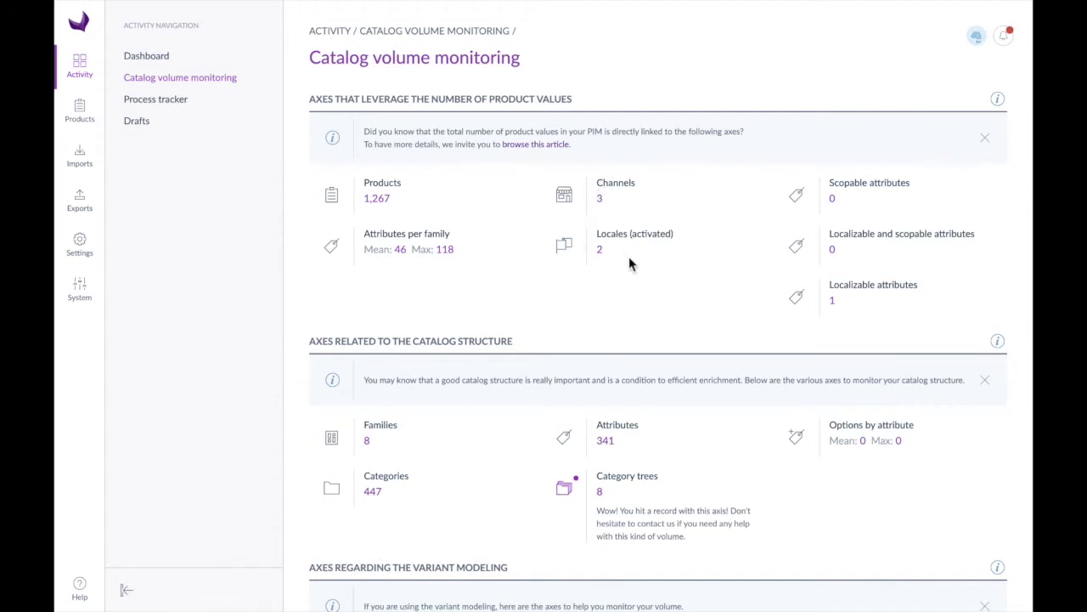
scroll(521, 279, down, 1)
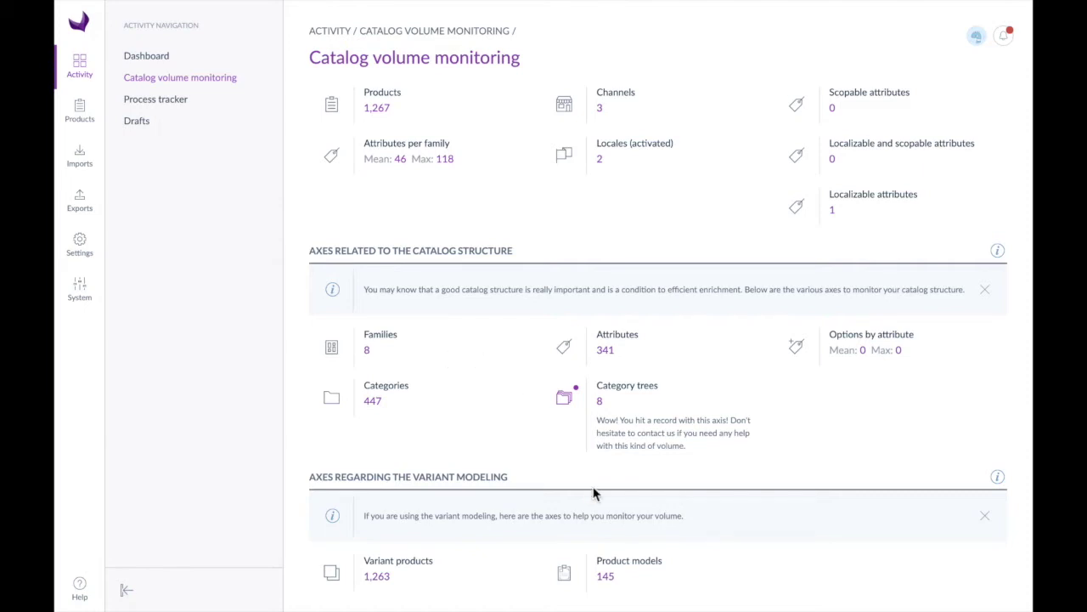
scroll(529, 368, down, 1)
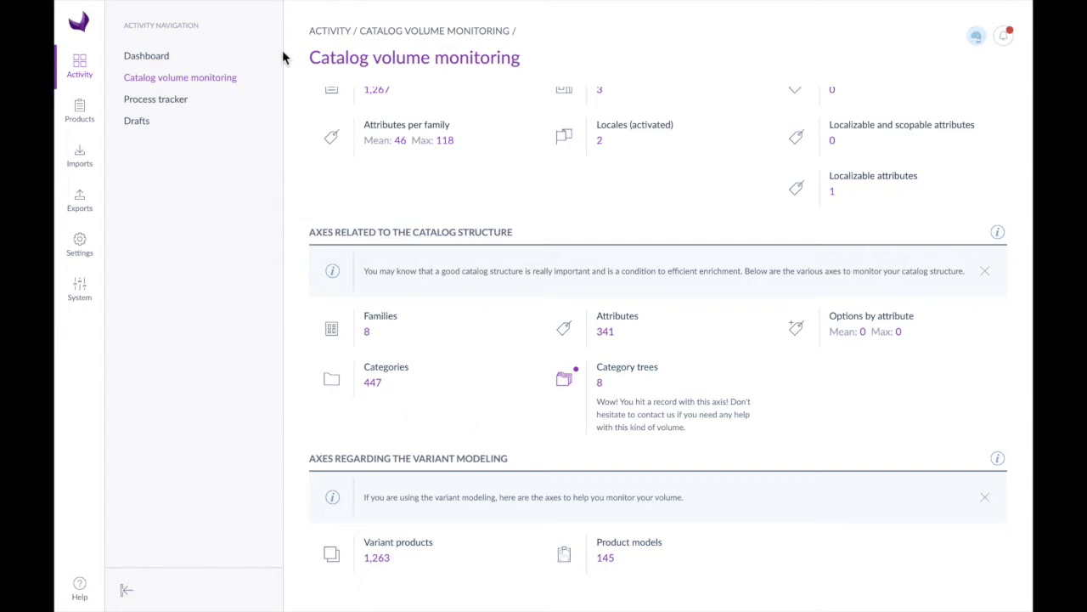
Check the process tracker and the empty Drafts list, then show the 101-product grid
click(173, 100)
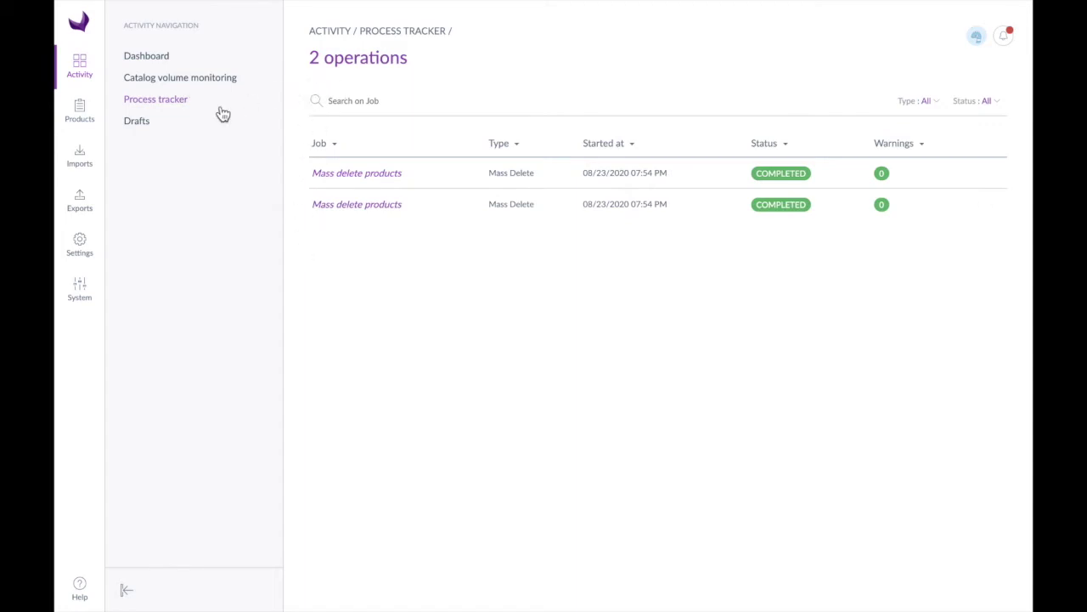
click(151, 129)
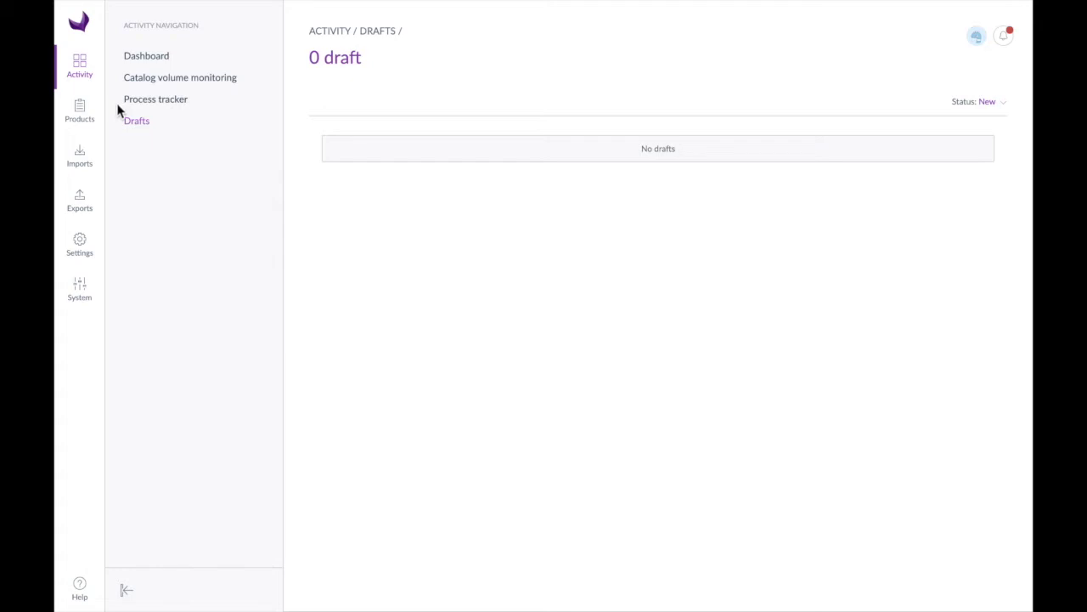
click(89, 117)
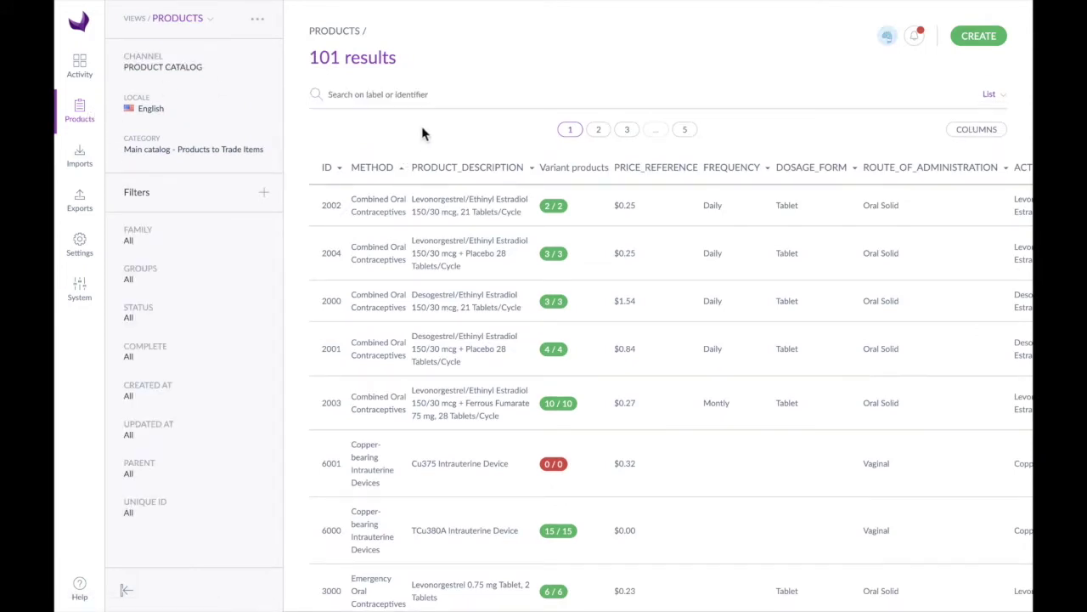
Search for 'beads' and open the Color-Coded Plastic Beads product
click(426, 97)
text(beads)
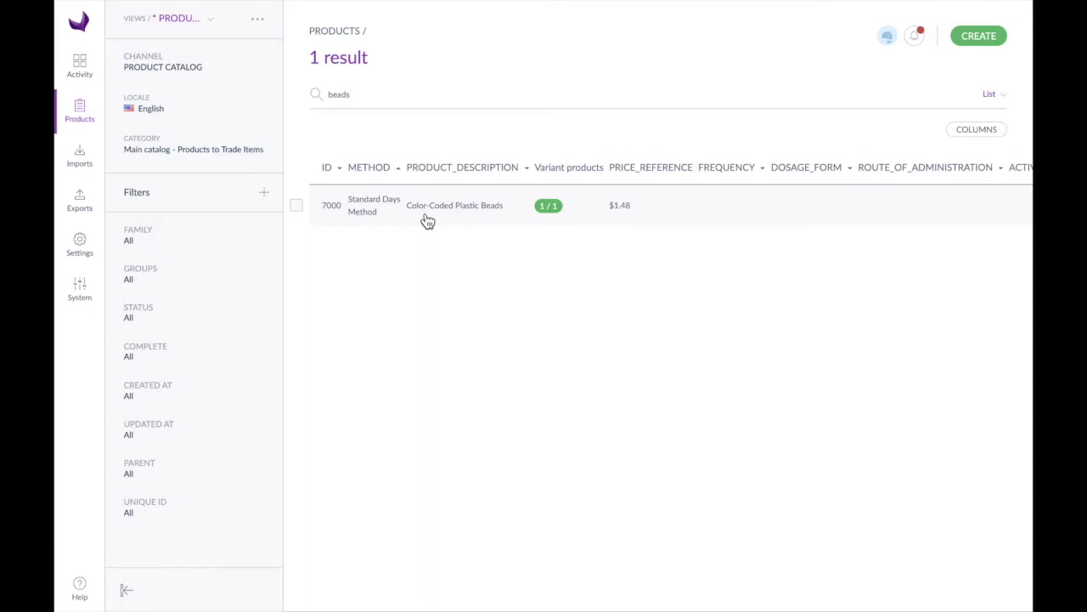
click(427, 220)
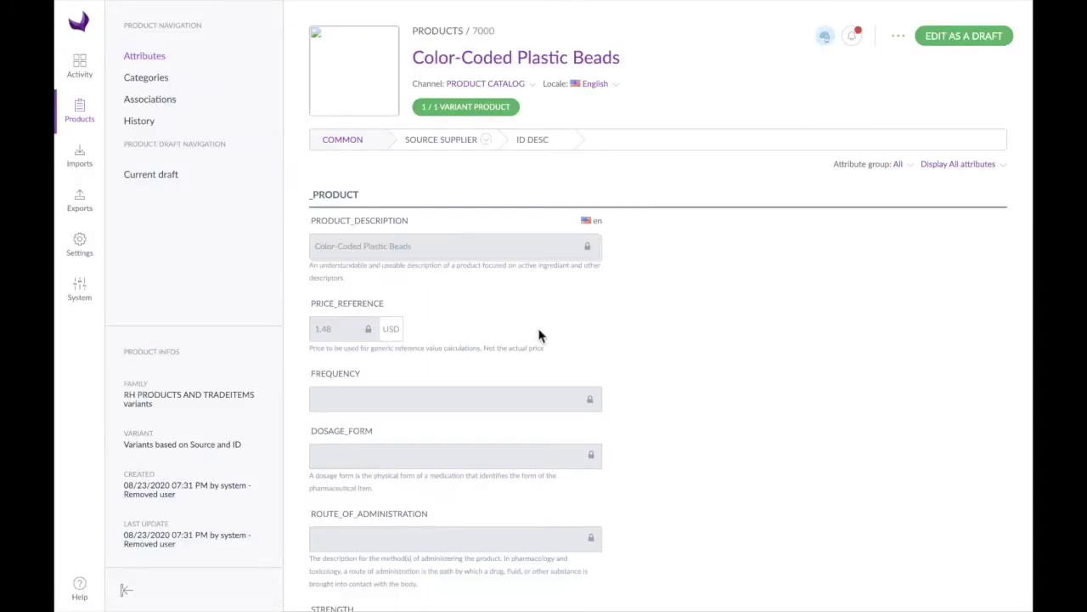
scroll(363, 262, down, 5)
scroll(364, 263, down, 3)
scroll(404, 396, up, 8)
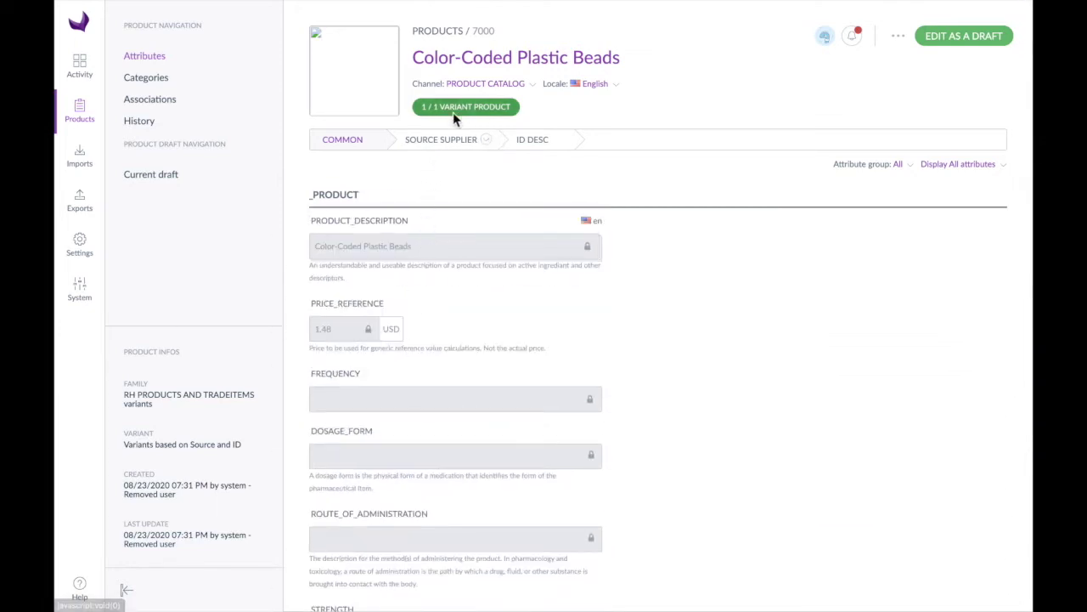
Drill into the GHSC-PSM supplier variant's Each of 1 [Cycle Technologies][NA] option
click(492, 143)
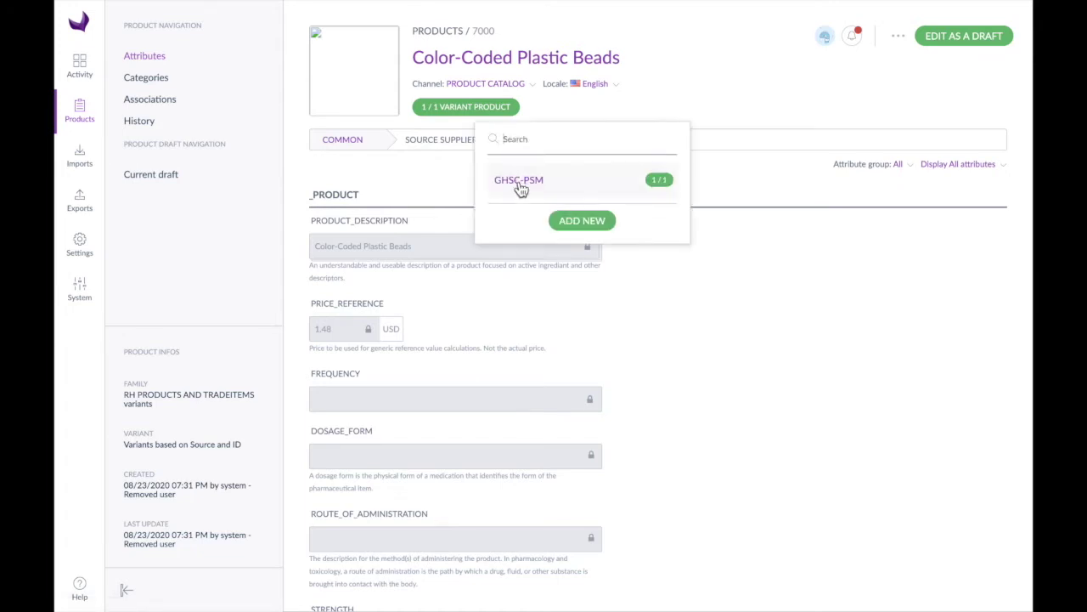
click(518, 181)
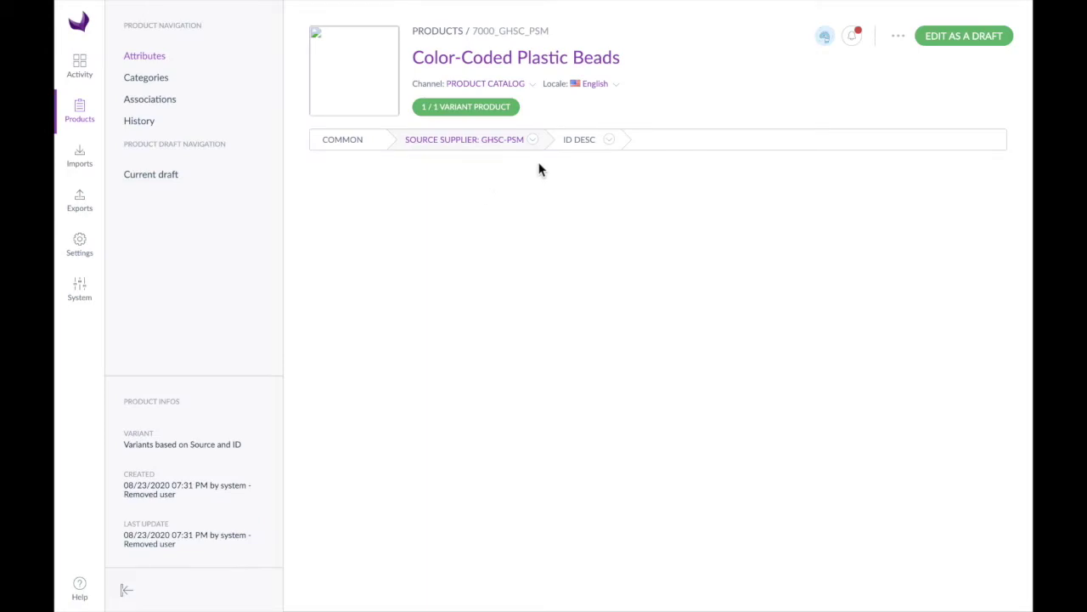
click(612, 141)
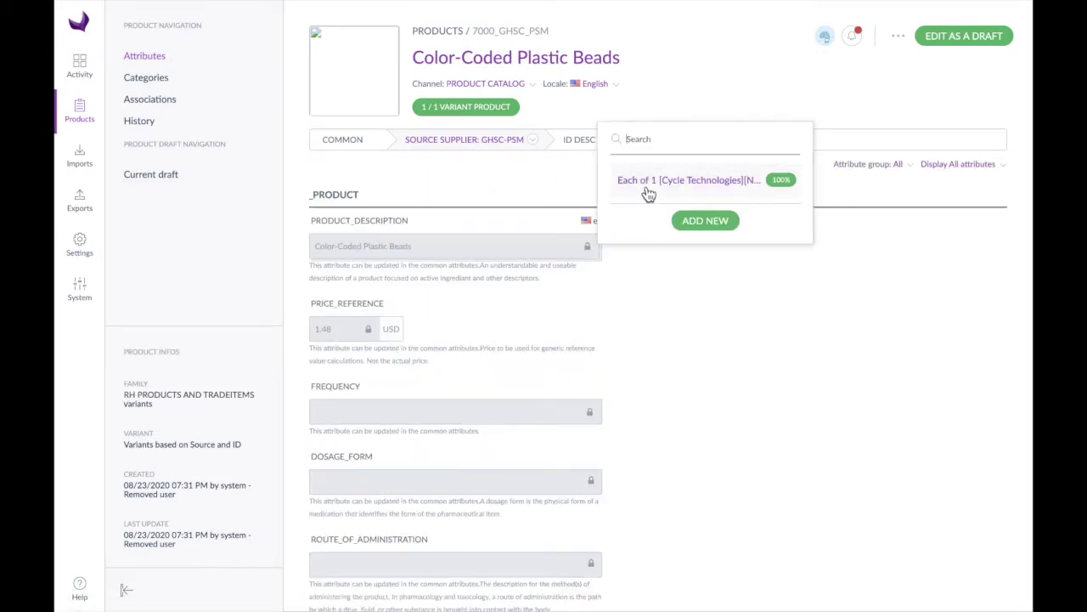
click(648, 191)
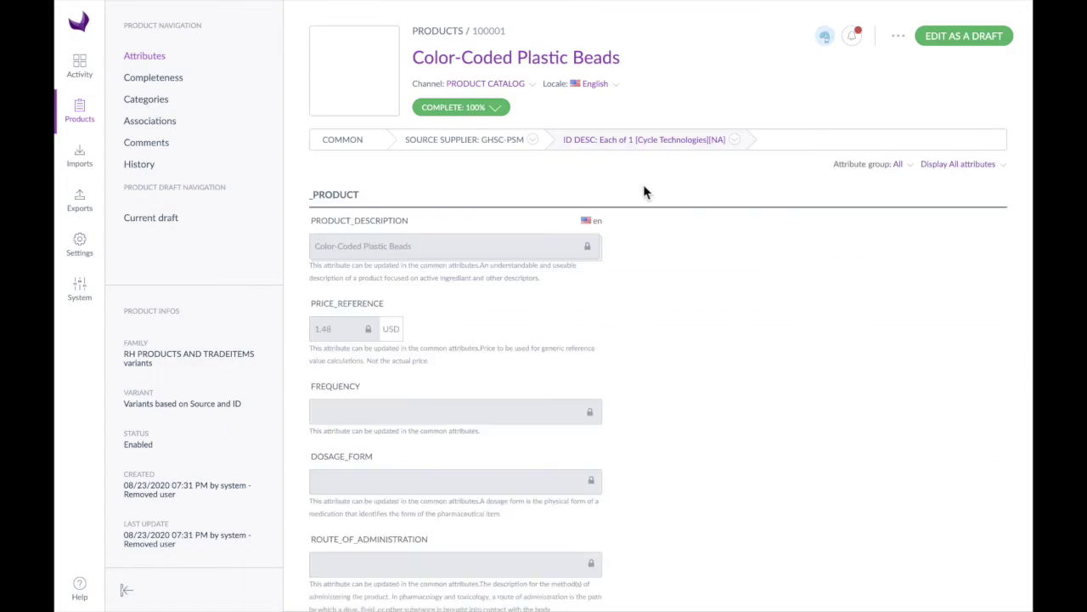
Browse variant 100001's attributes and attribute groups, then return to the product grid
scroll(569, 181, down, 3)
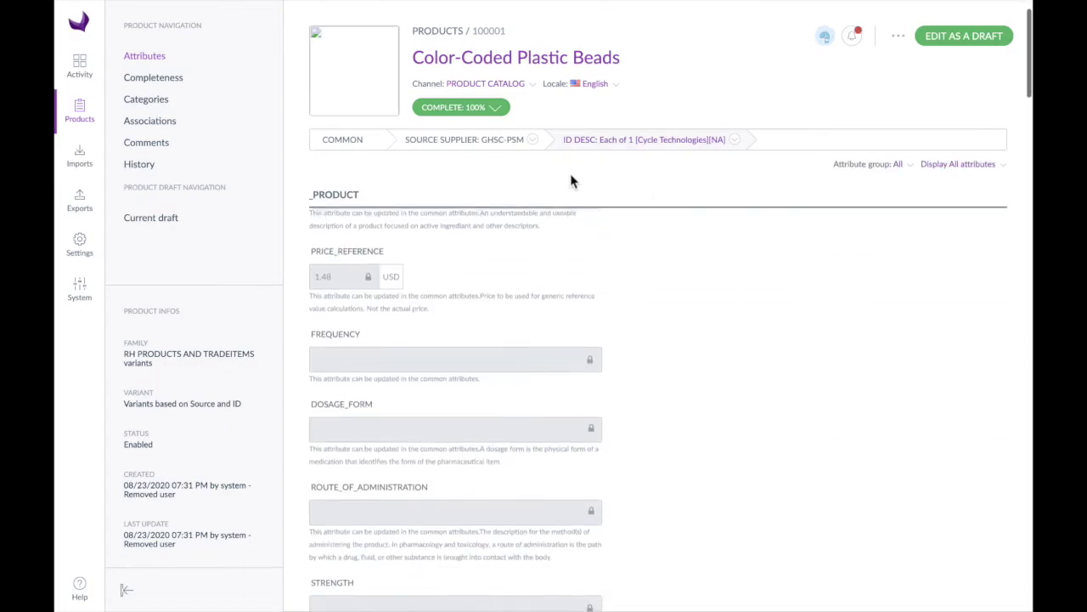
scroll(569, 173, down, 5)
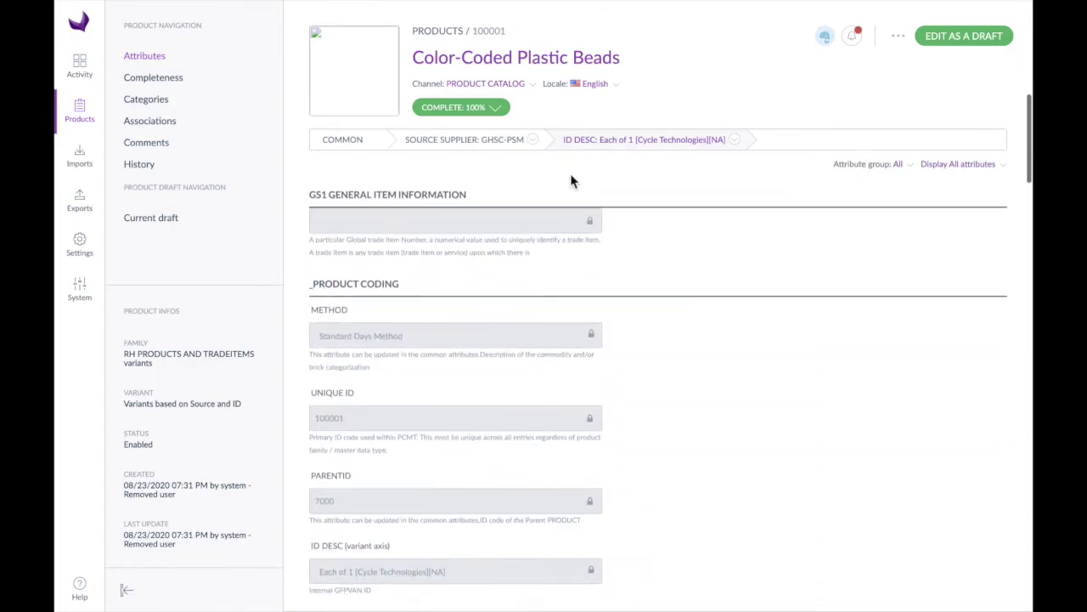
scroll(567, 179, down, 10)
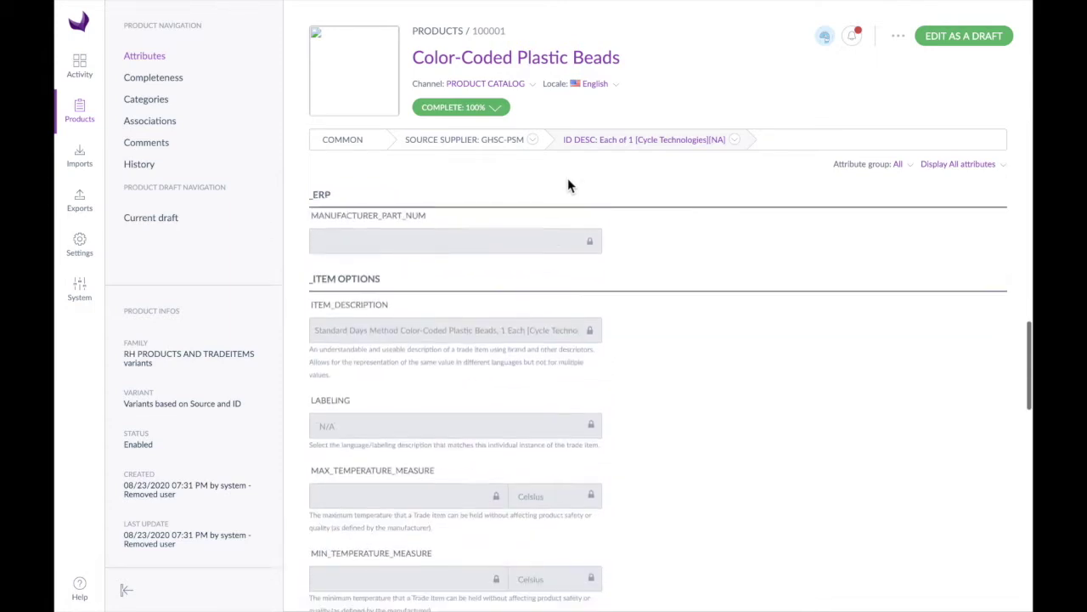
scroll(567, 177, down, 10)
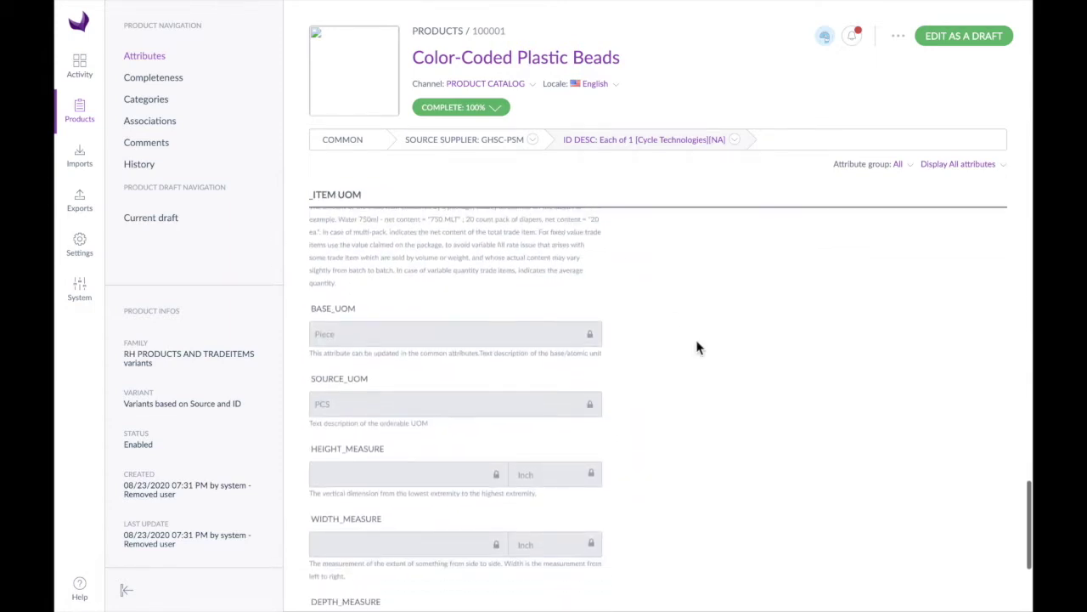
click(900, 165)
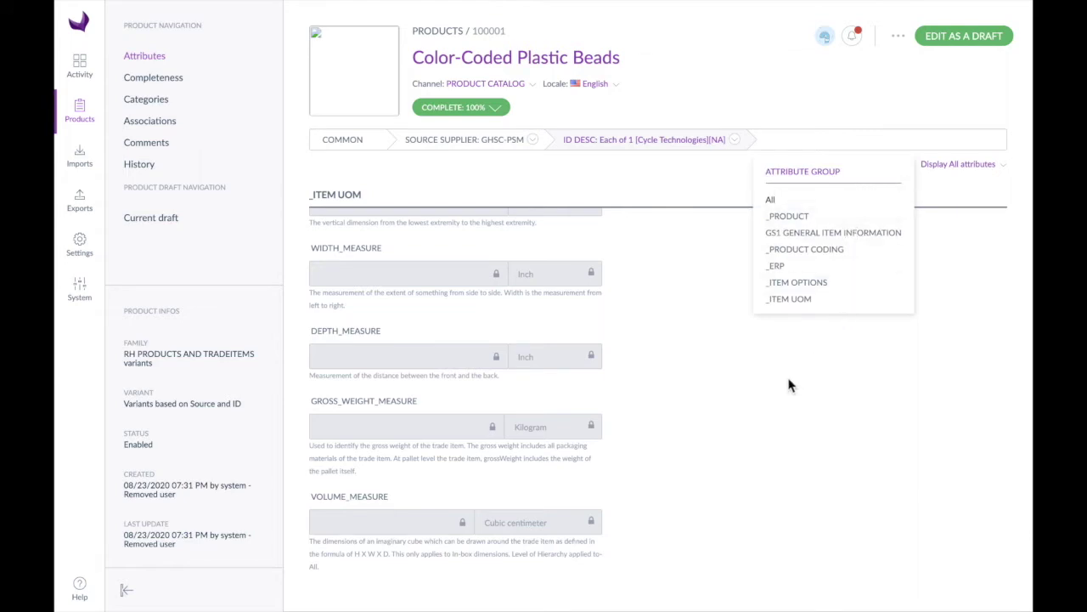
click(672, 226)
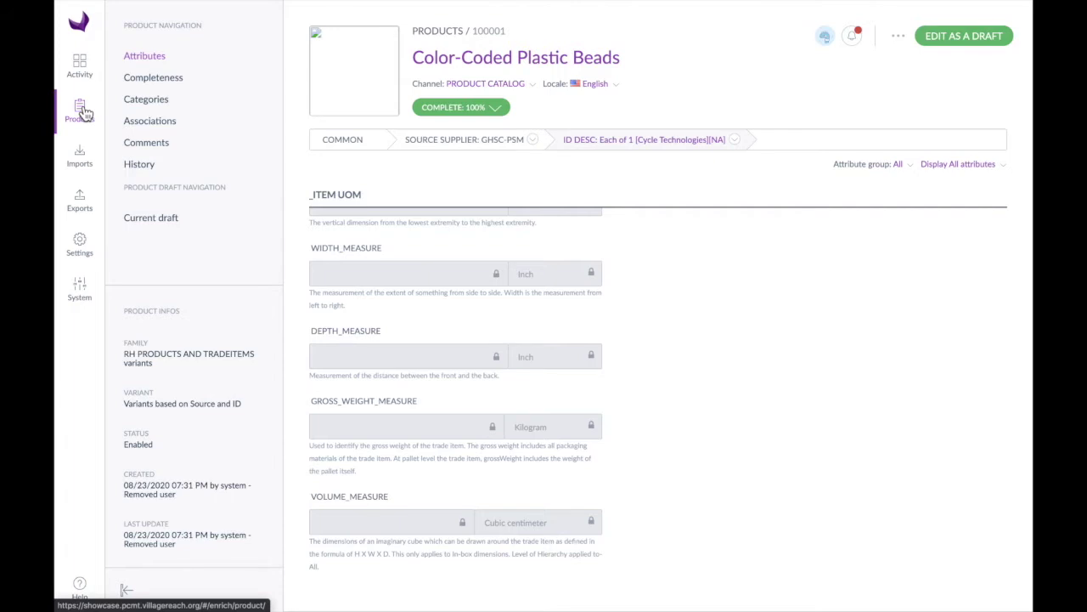
click(85, 114)
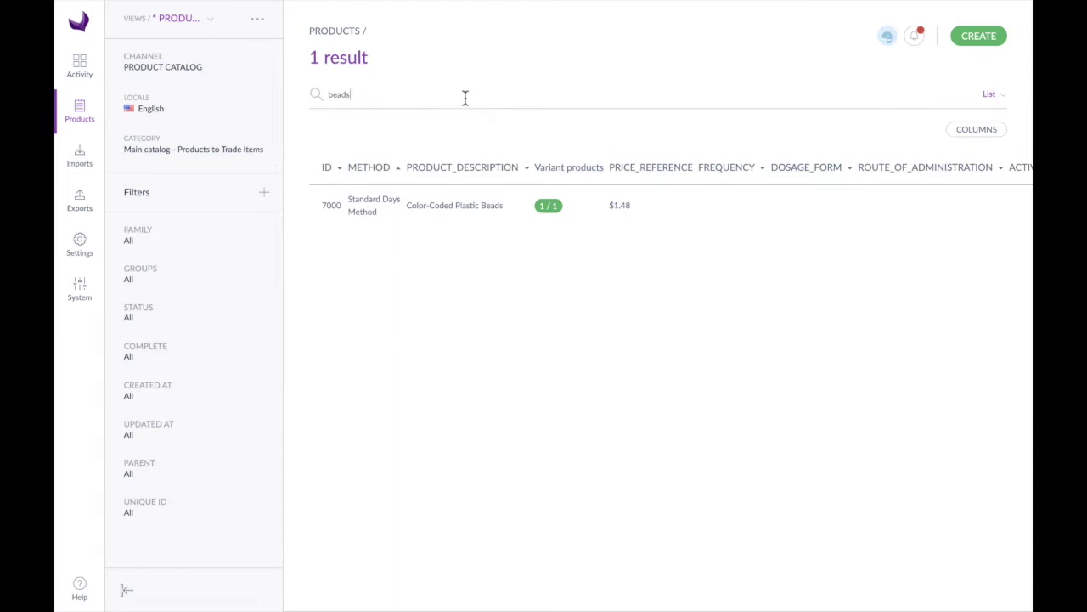
Search for 'gloves' and open the size 6.5 surgical gloves product C1039
key(BackSpace)
key(BackSpace)
key(BackSpace)
key(BackSpace)
key(BackSpace)
text(gloves)
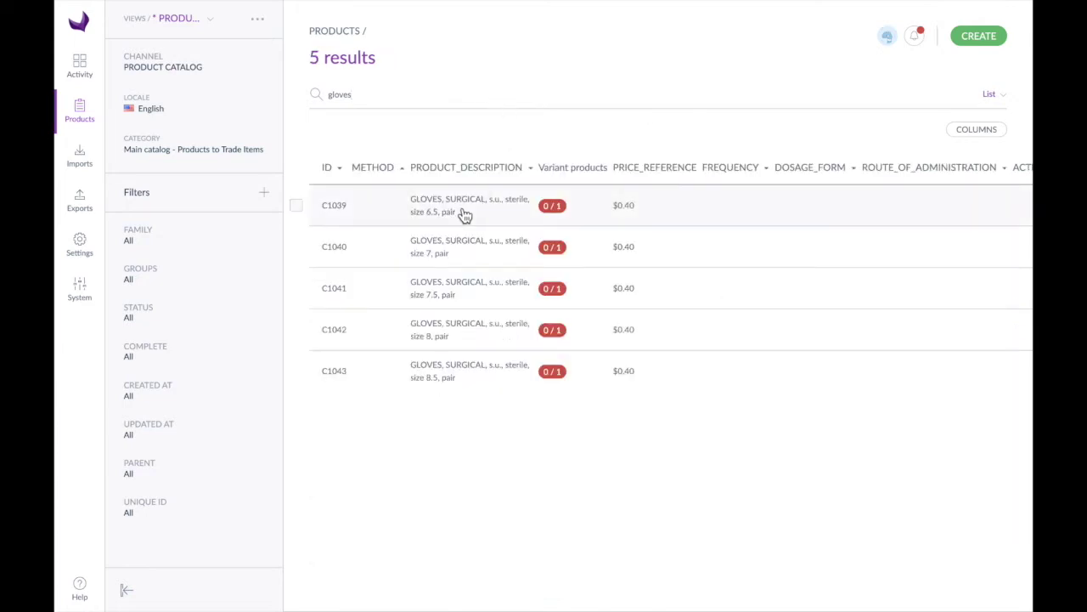
click(463, 211)
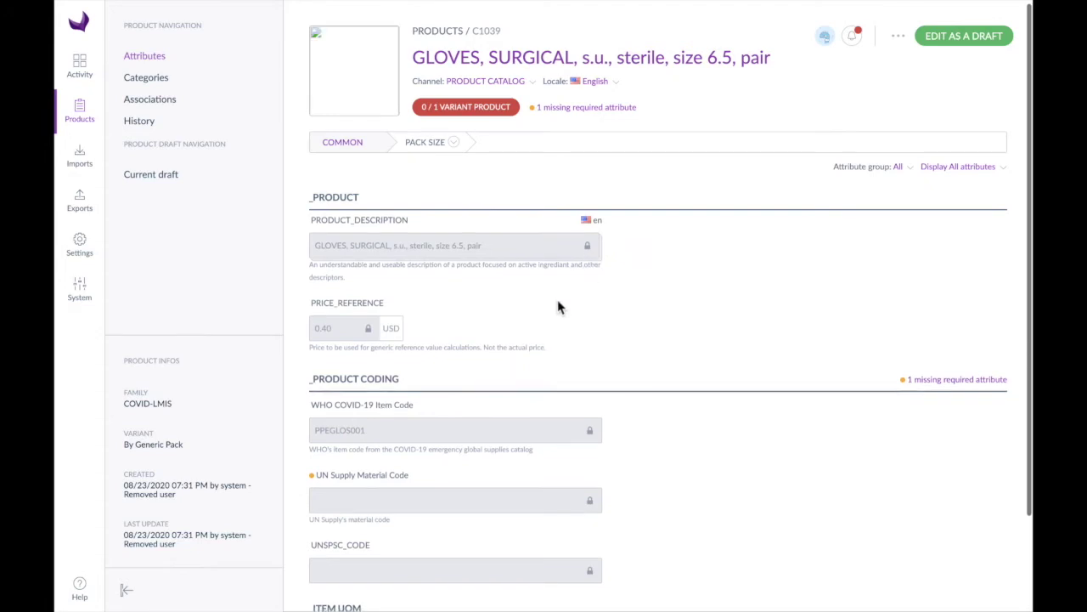
scroll(478, 301, down, 3)
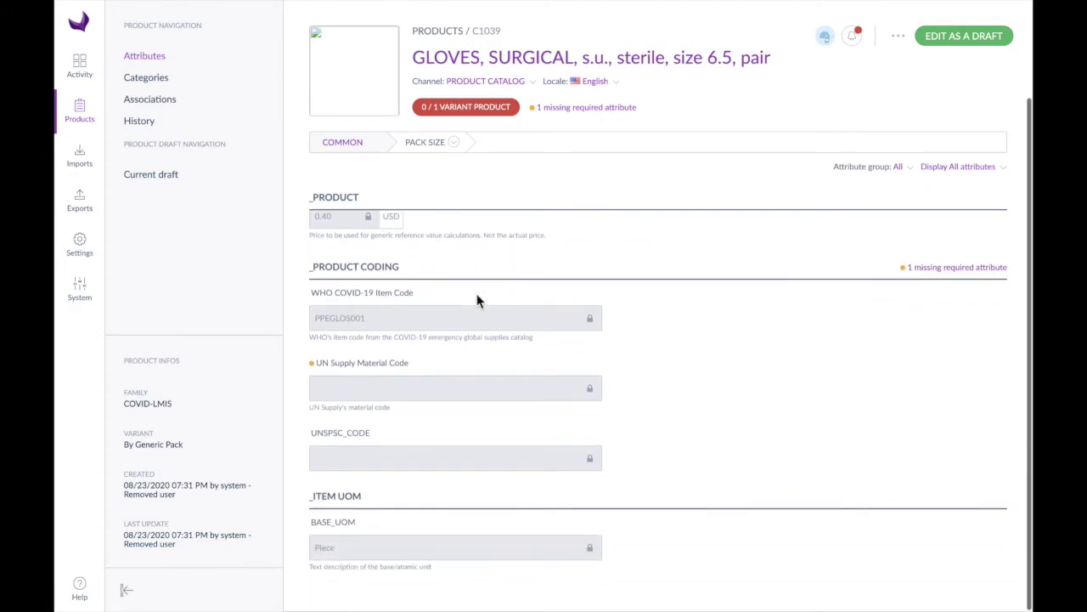
scroll(456, 407, up, 3)
scroll(407, 240, down, 2)
scroll(399, 312, up, 2)
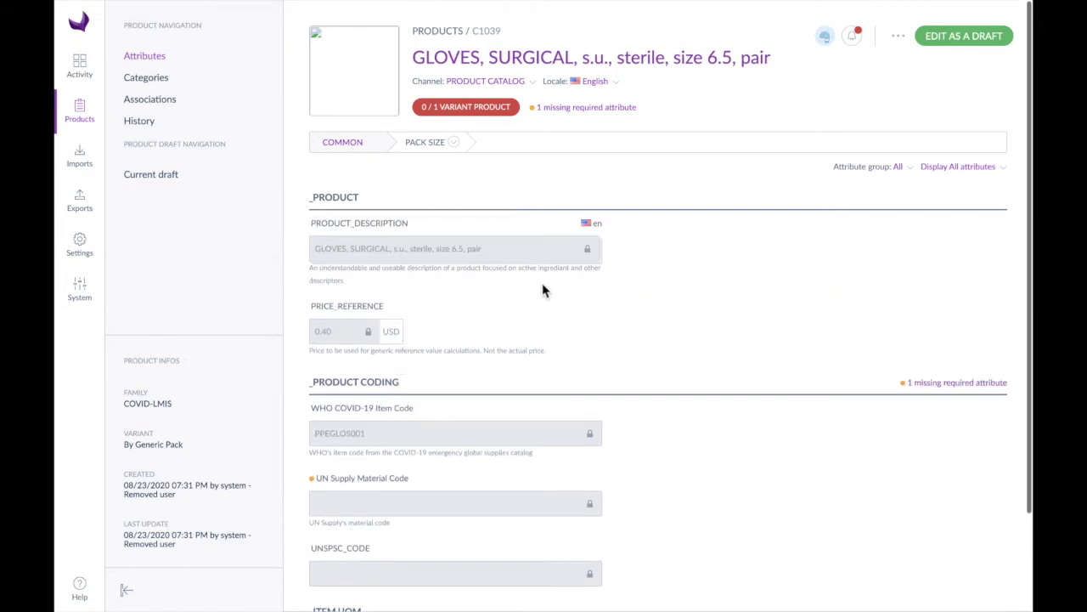
View the Pack of 1 (each) variant, then go back to the gloves product grid
click(455, 146)
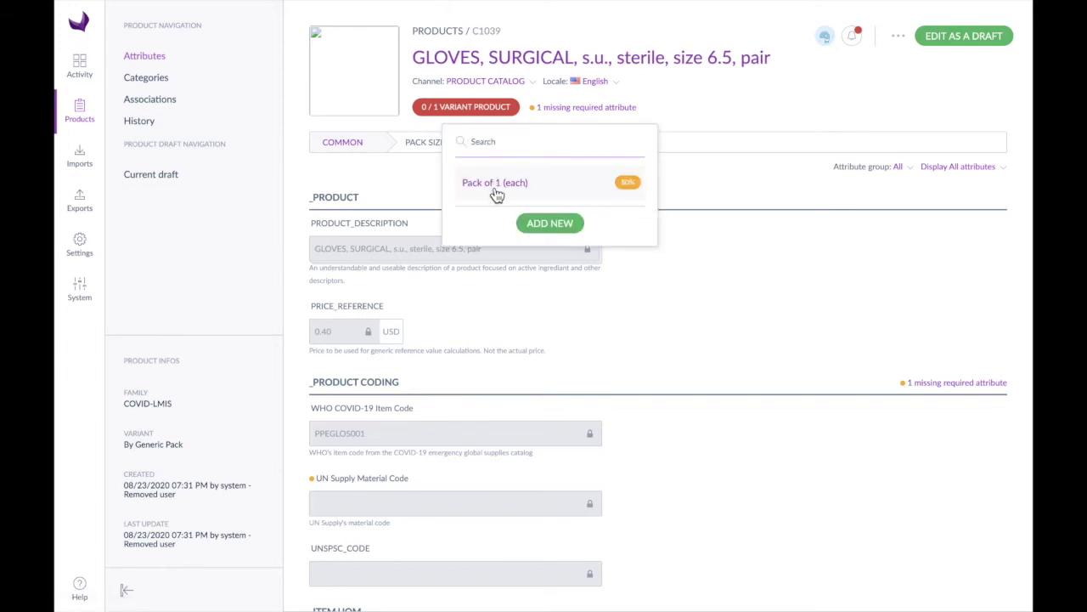
click(495, 183)
scroll(495, 192, down, 10)
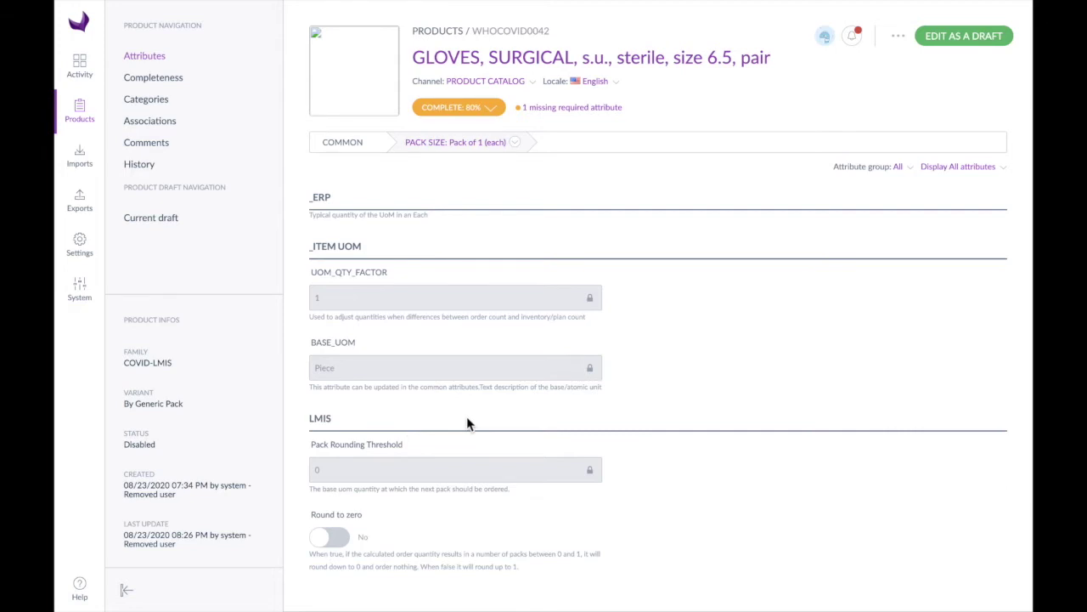
scroll(407, 224, up, 10)
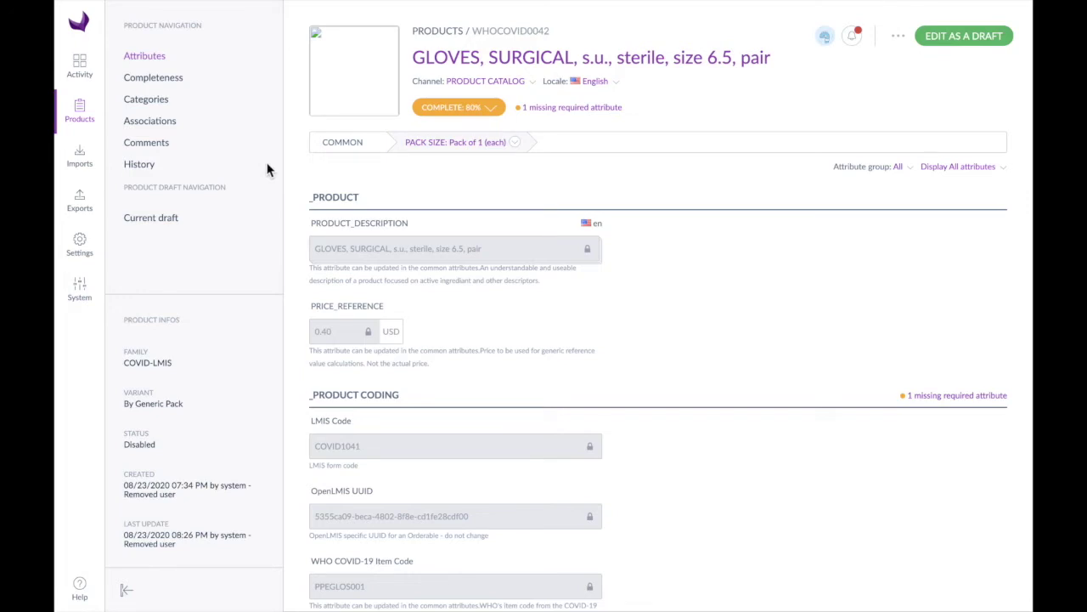
click(82, 115)
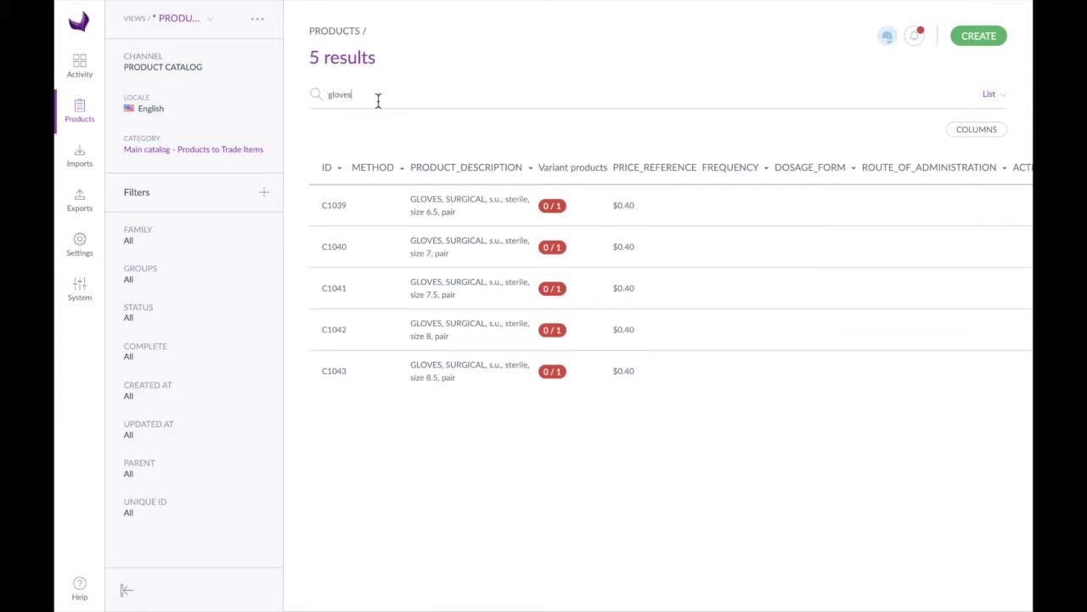
key(BackSpace)
key(BackSpace)
key(BackSpace)
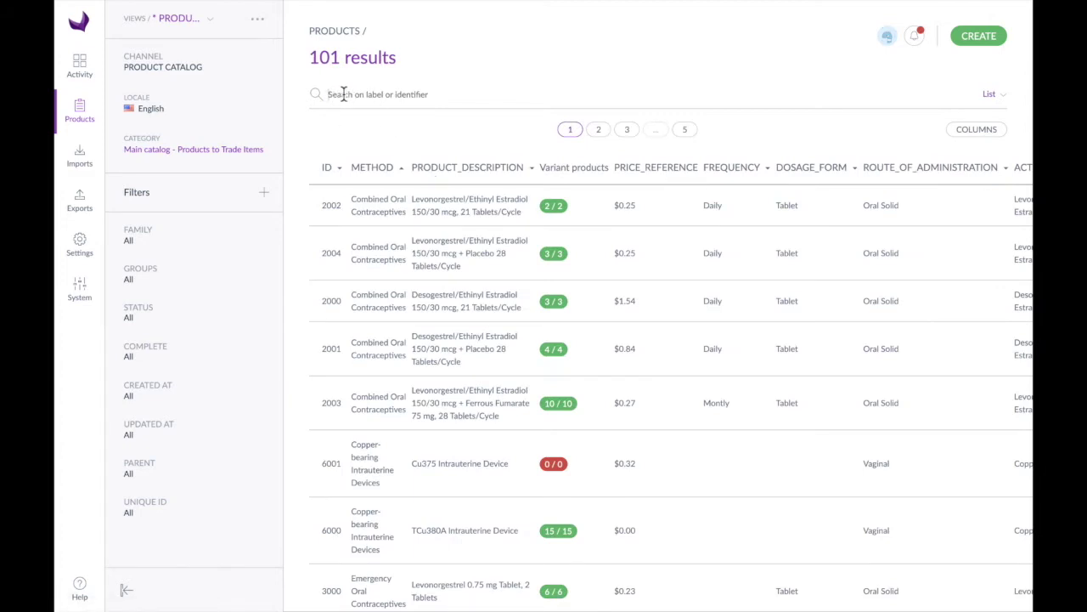
scroll(470, 182, down, 1)
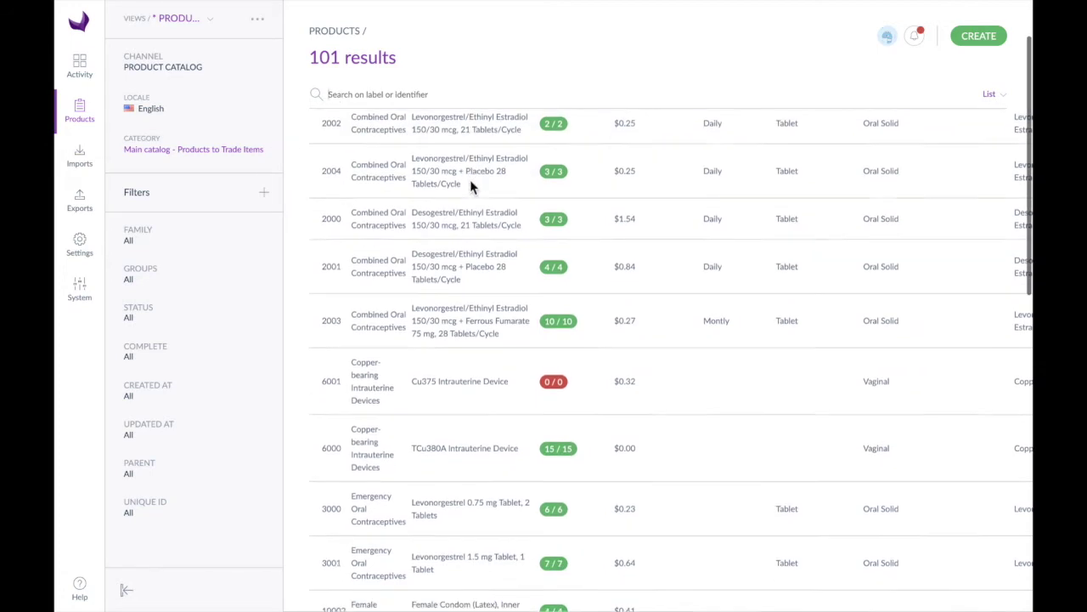
scroll(471, 185, down, 5)
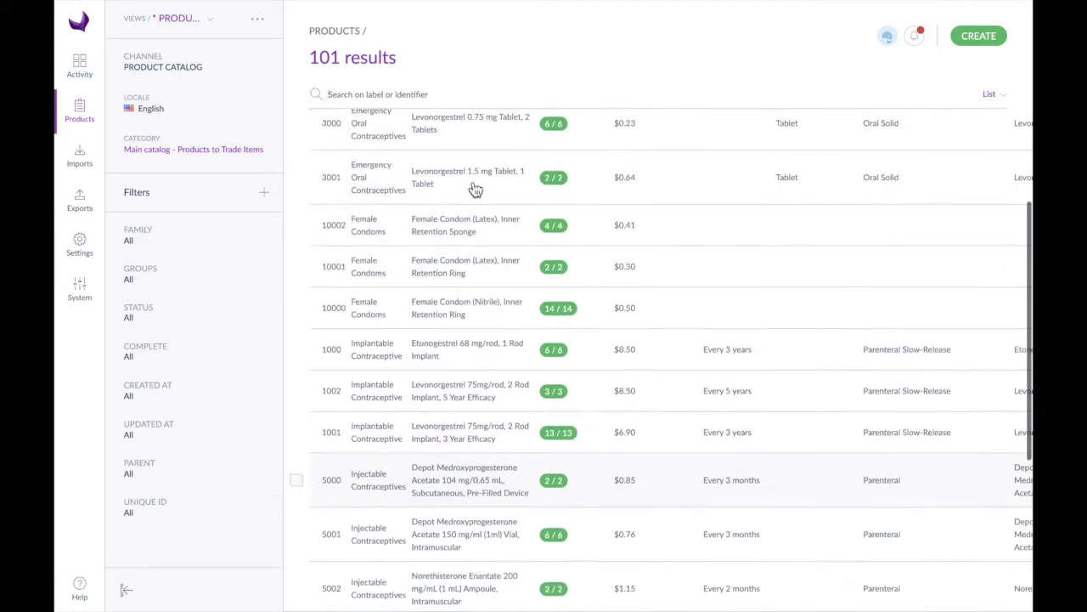
scroll(475, 188, up, 6)
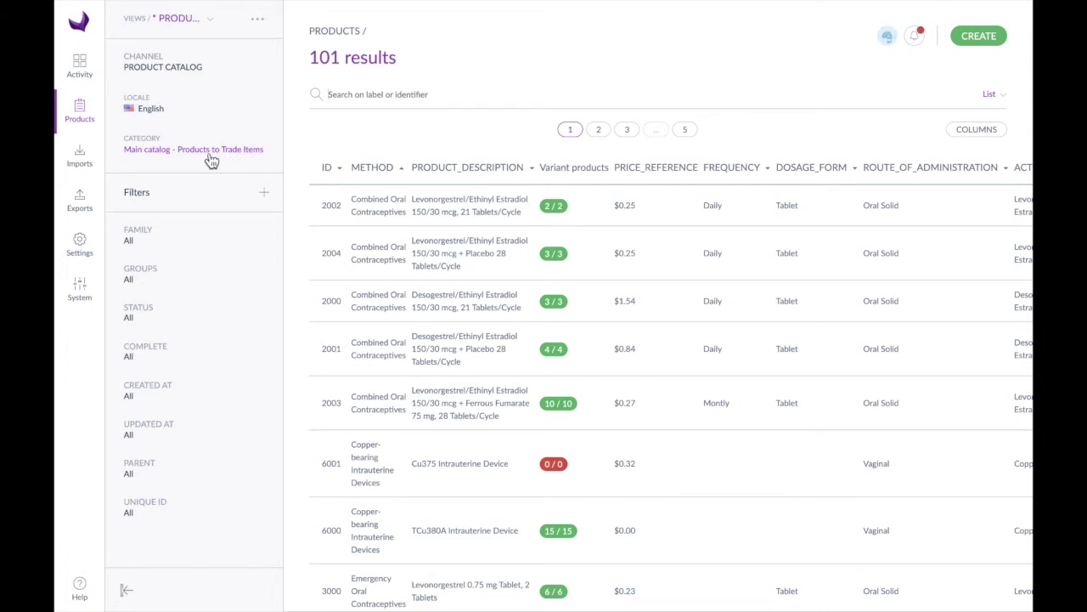
Show the category tree panel and list the trees, including COVID, GFPVAN, GPC and Product Sourcing
click(147, 160)
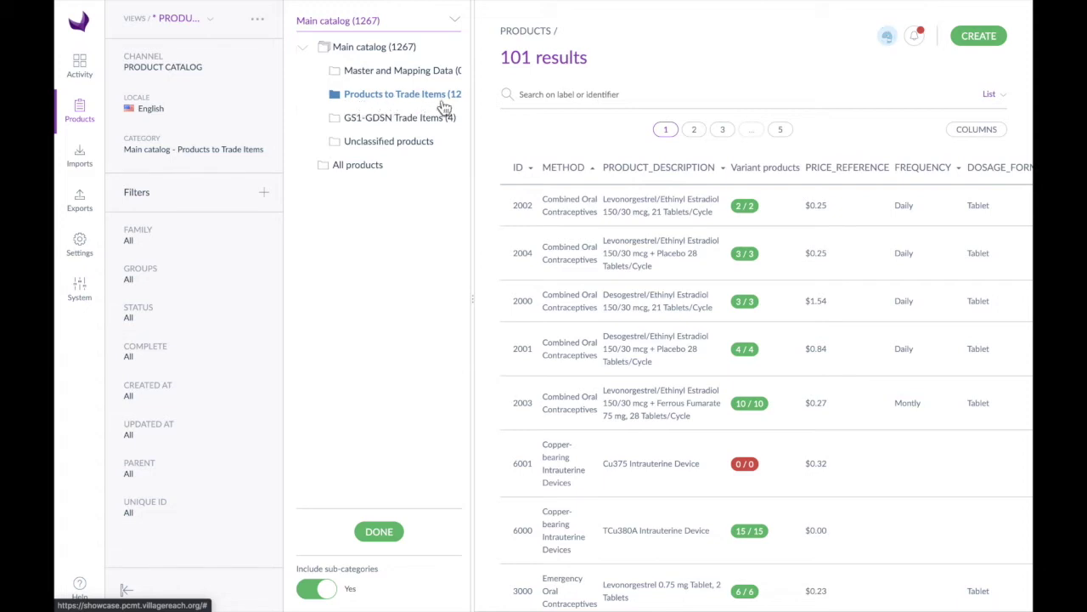
click(378, 25)
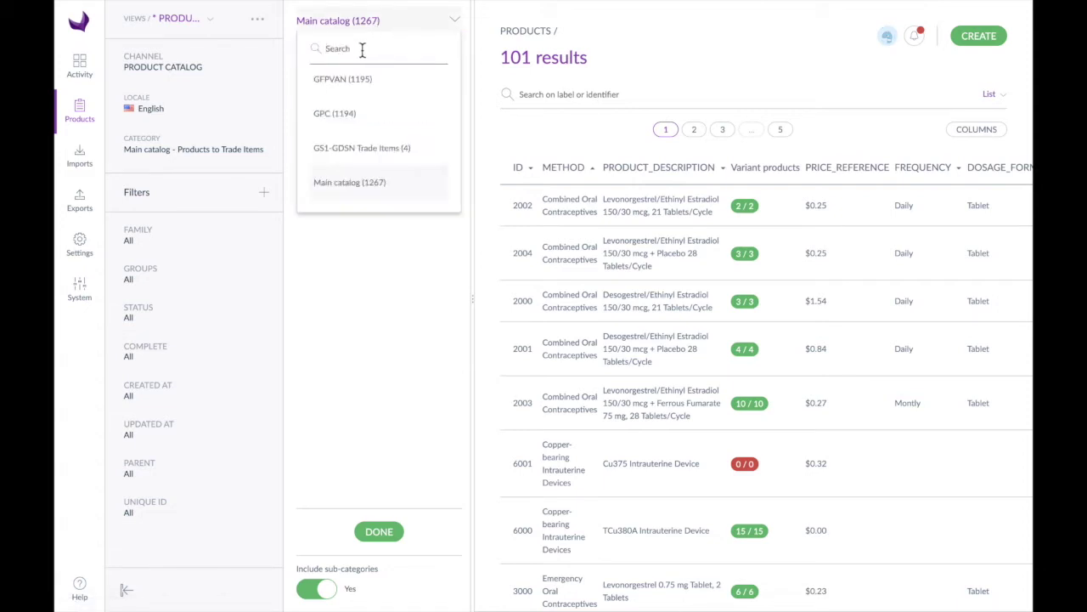
scroll(350, 104, up, 3)
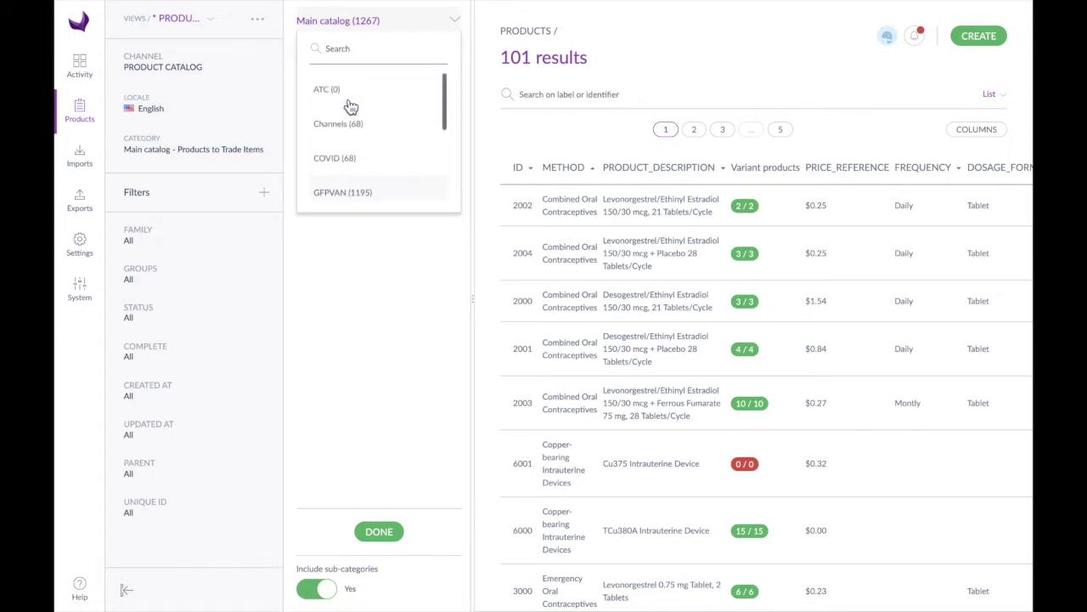
scroll(348, 167, down, 2)
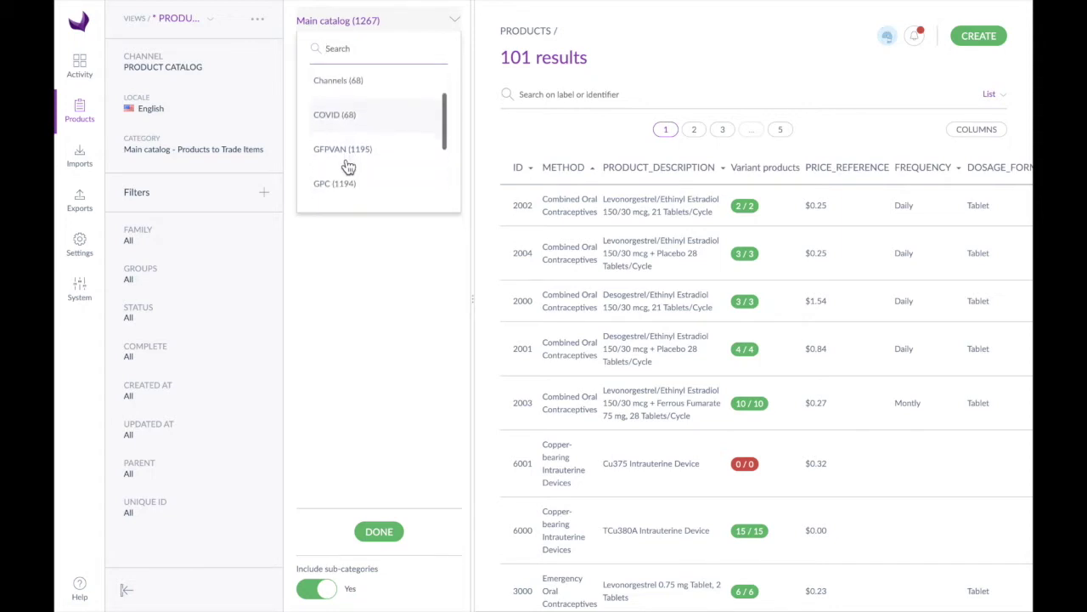
scroll(350, 162, down, 2)
scroll(359, 109, up, 3)
scroll(355, 149, down, 1)
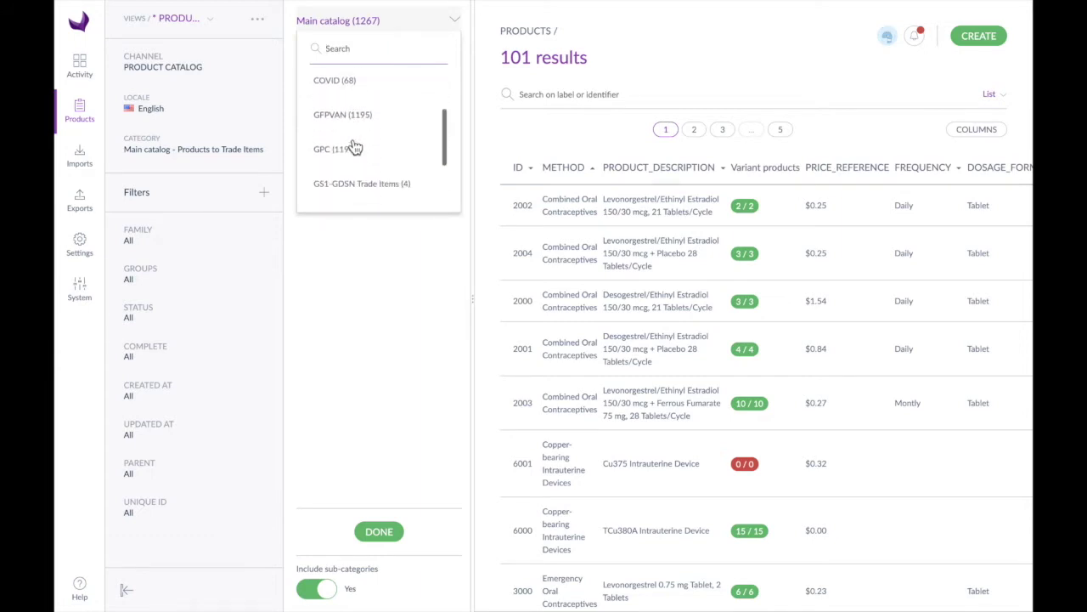
Filter the grid to GFPVAN > Fertility Awareness-Based Methods > Standard Days Method
click(350, 116)
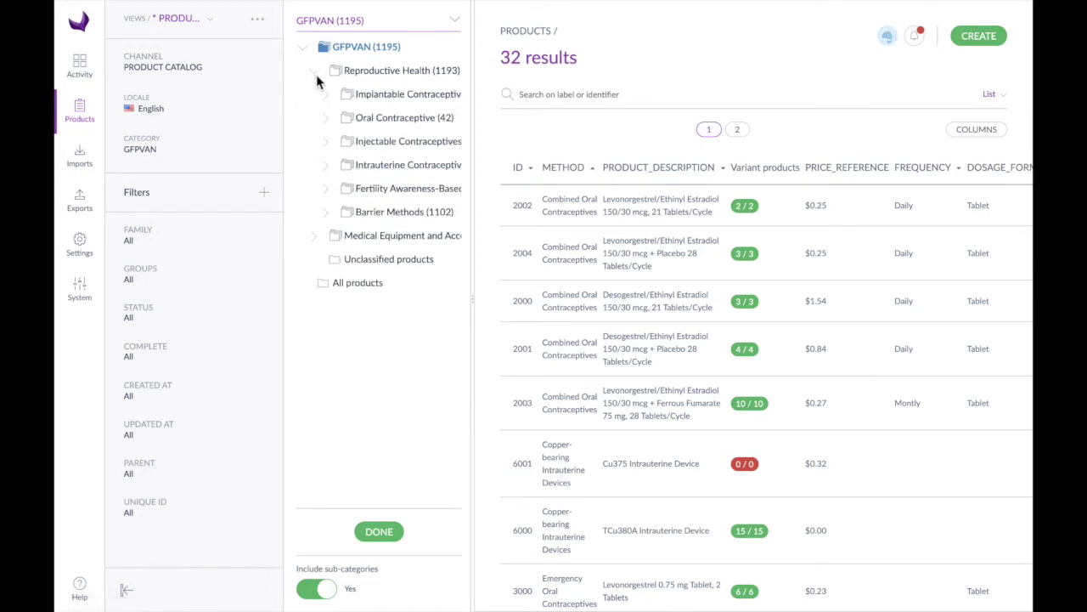
click(326, 190)
click(383, 217)
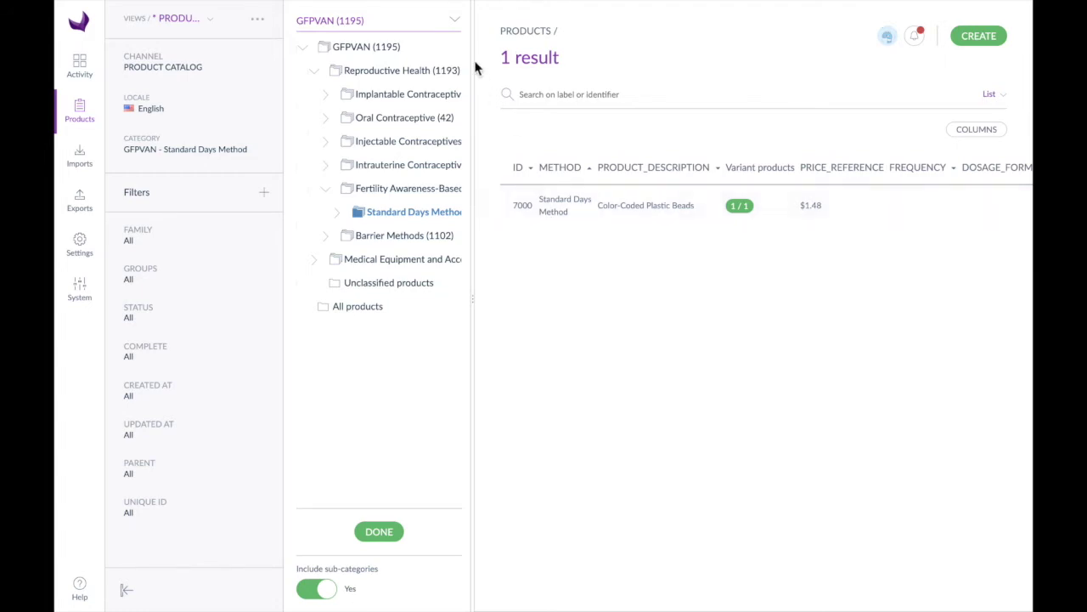
Filter the grid to the Product Sourcing tree's Manufacturers > Cycle Technologies category
click(455, 20)
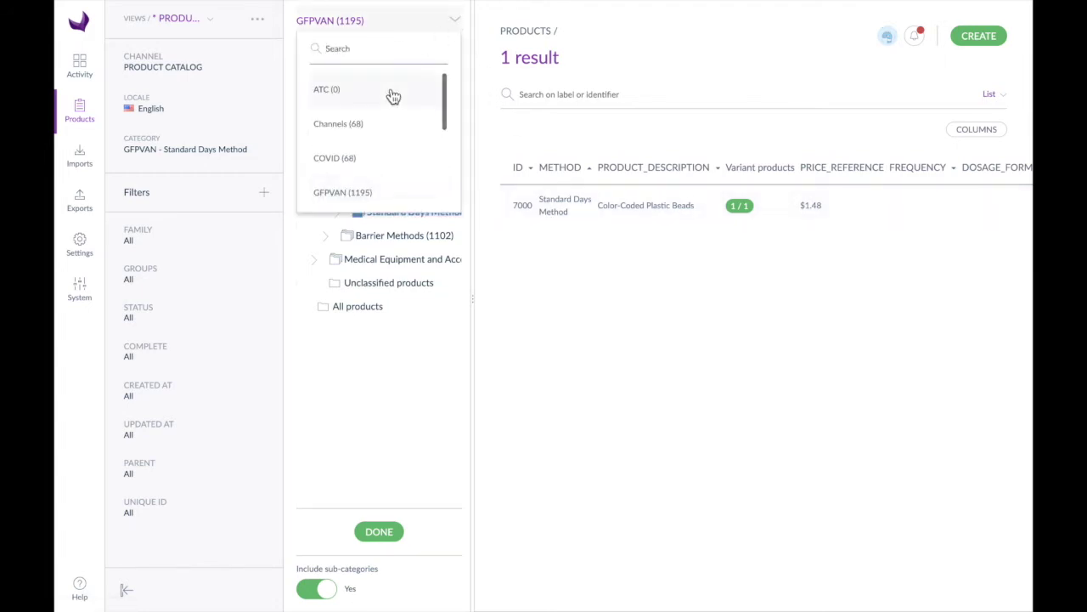
scroll(394, 93, down, 3)
scroll(393, 95, down, 1)
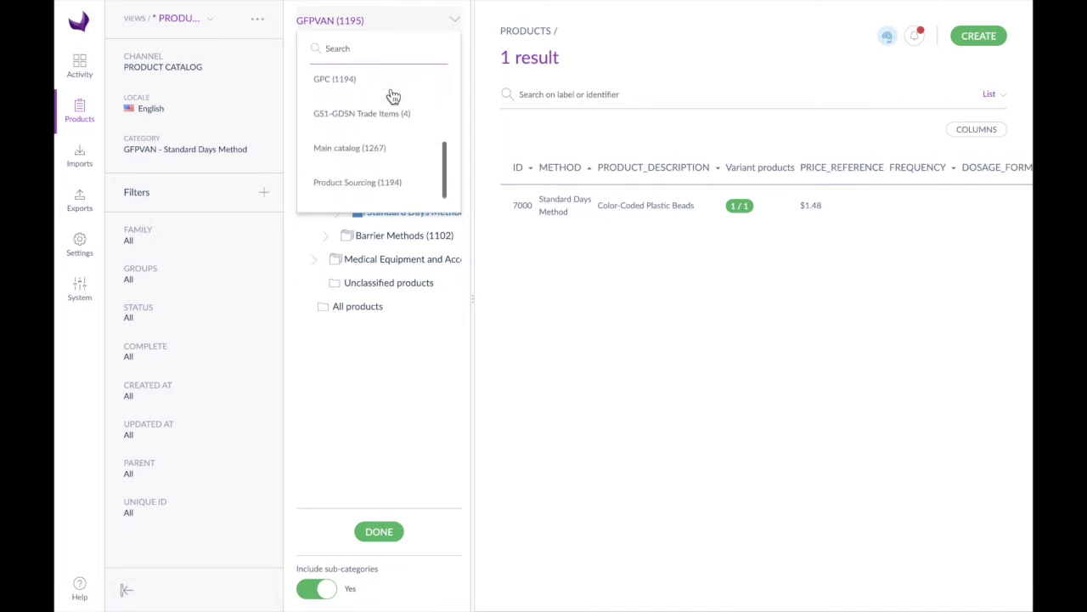
click(354, 188)
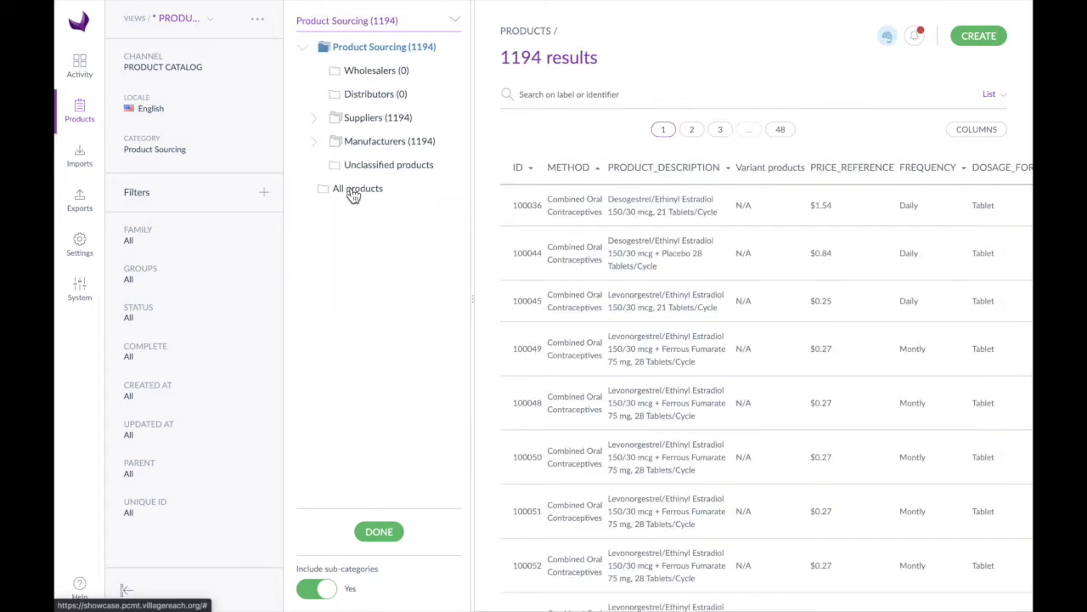
click(315, 141)
scroll(366, 219, down, 4)
scroll(367, 219, down, 2)
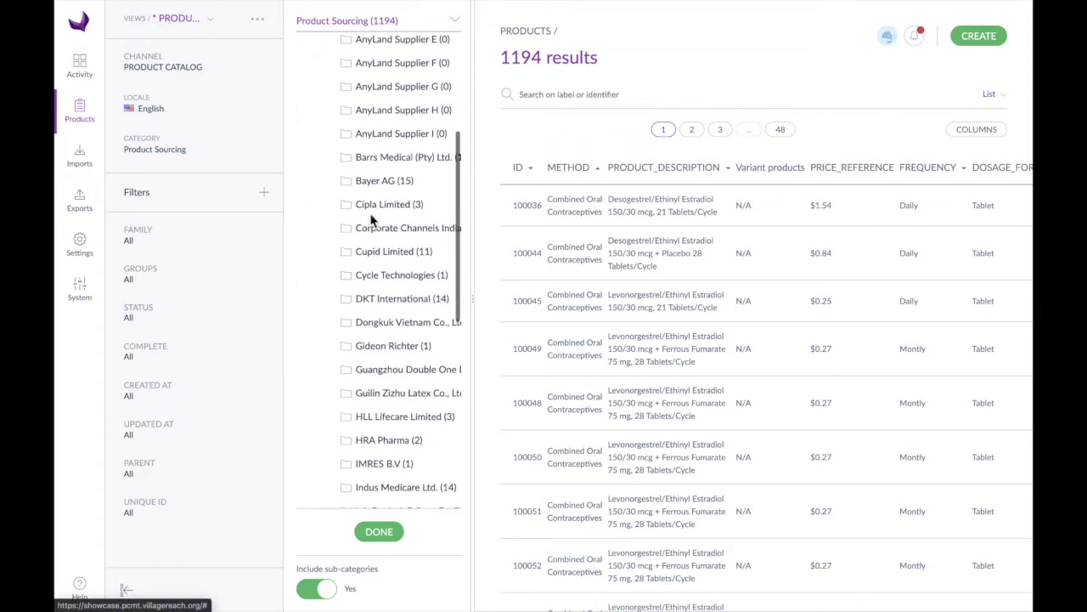
click(398, 278)
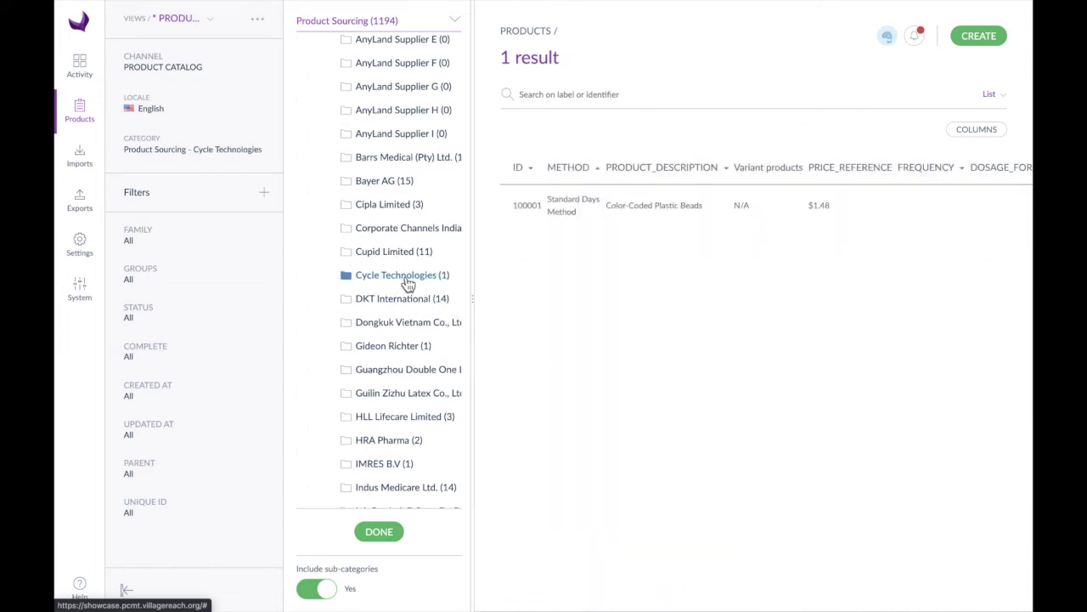
Open Color-Coded Plastic Beads and inspect its GFPVAN and Product Sourcing category assignments
click(641, 219)
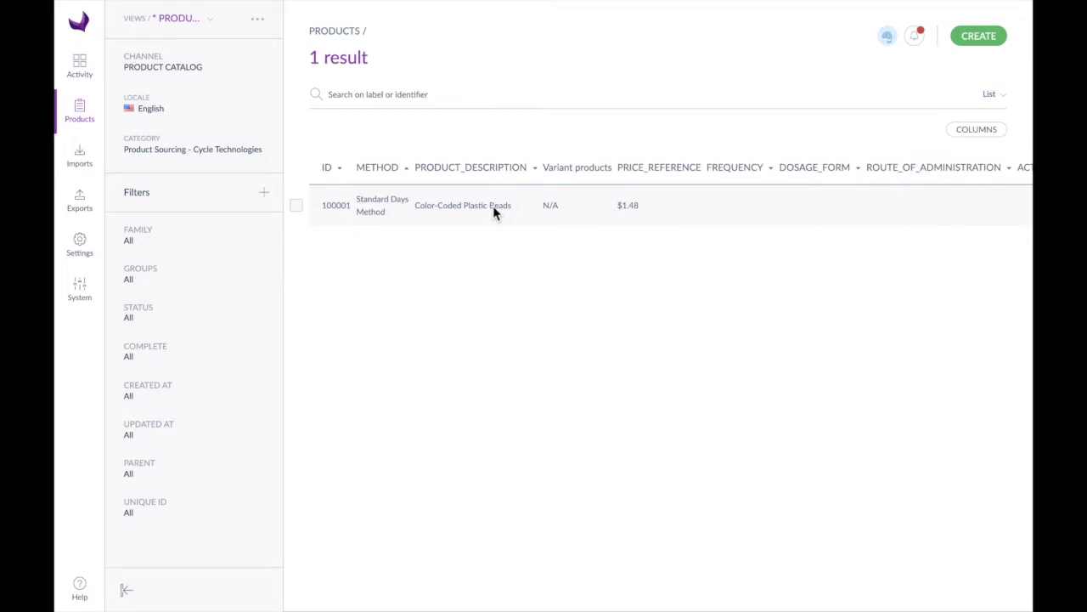
click(493, 208)
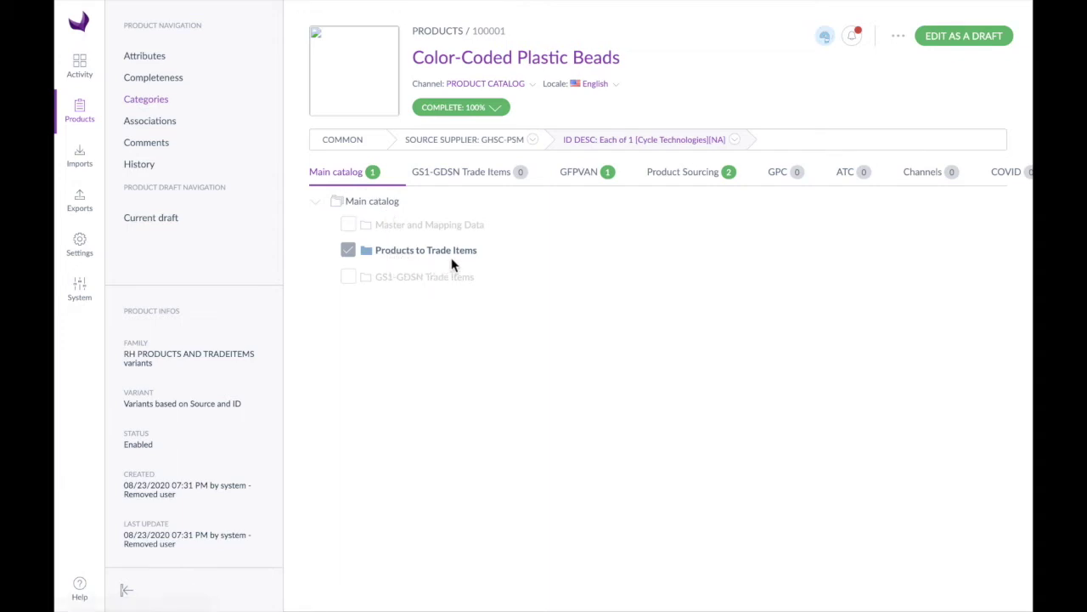
click(584, 175)
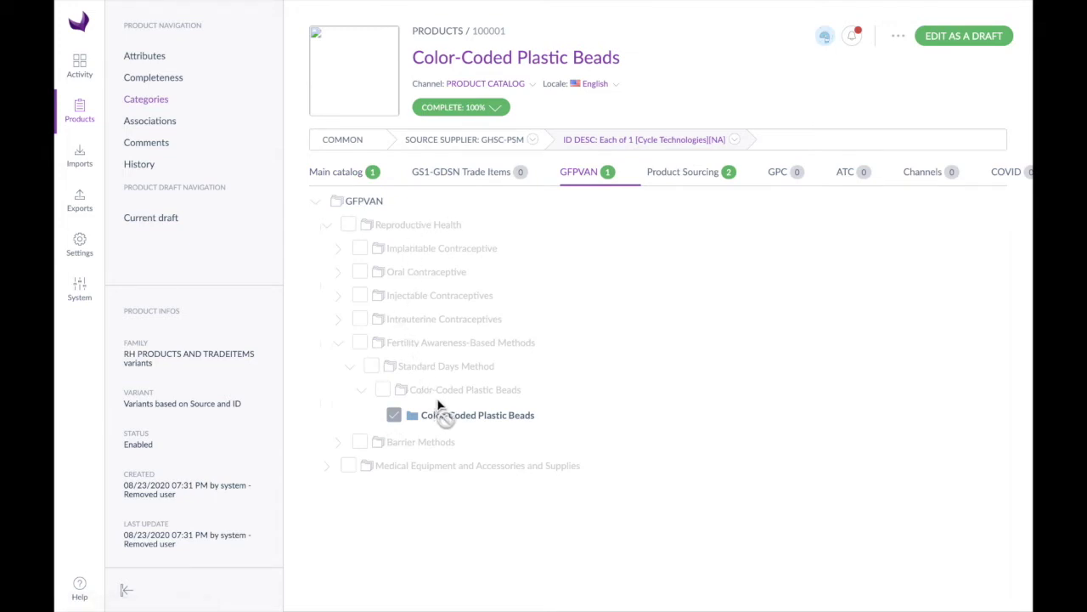
click(686, 173)
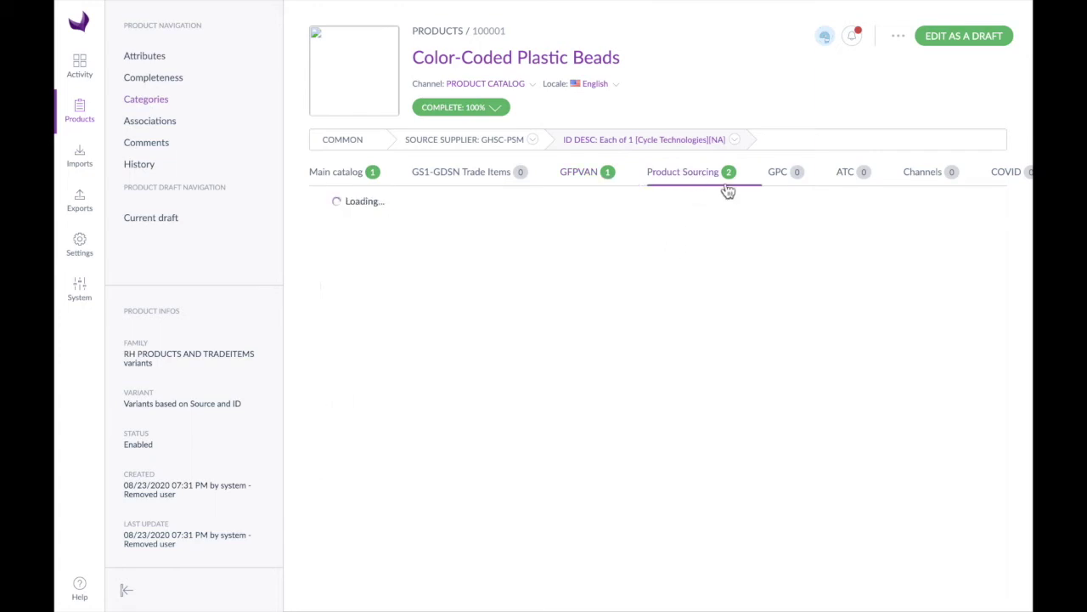
scroll(415, 224, down, 1)
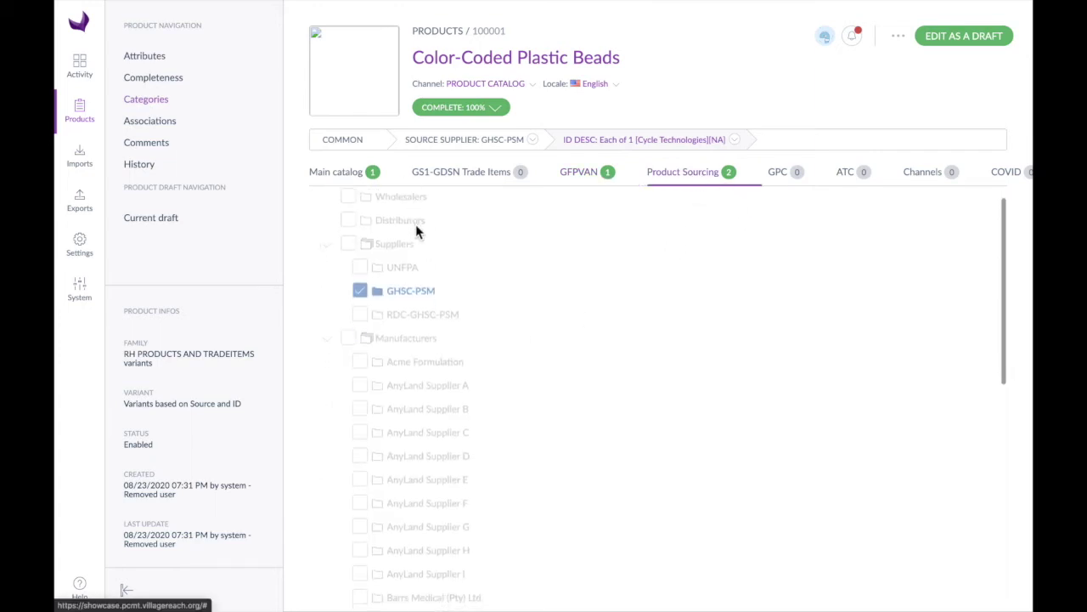
scroll(417, 296, down, 6)
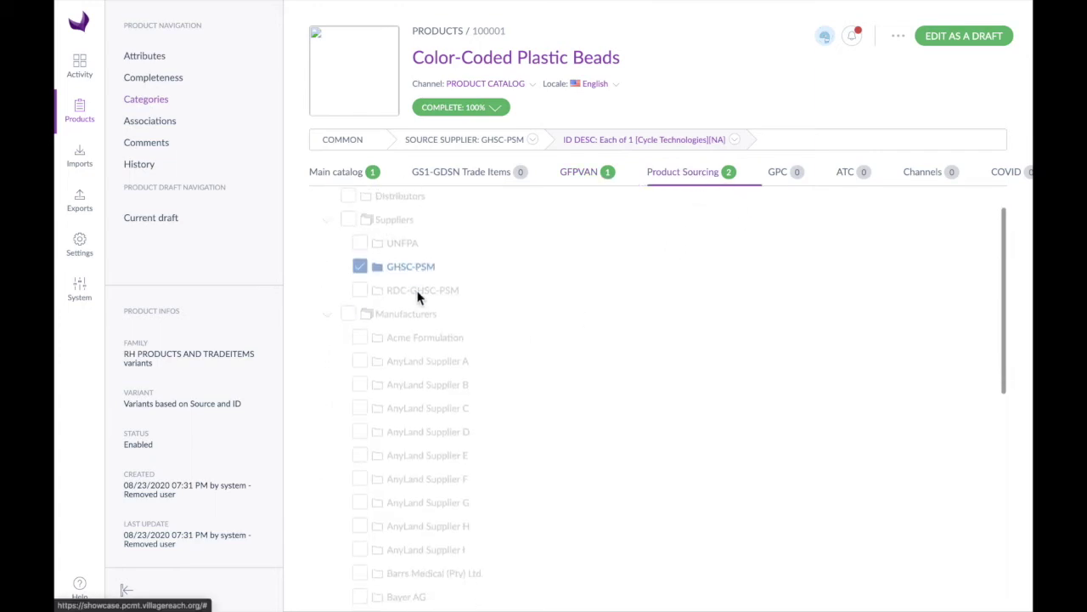
scroll(417, 296, down, 3)
scroll(417, 296, up, 8)
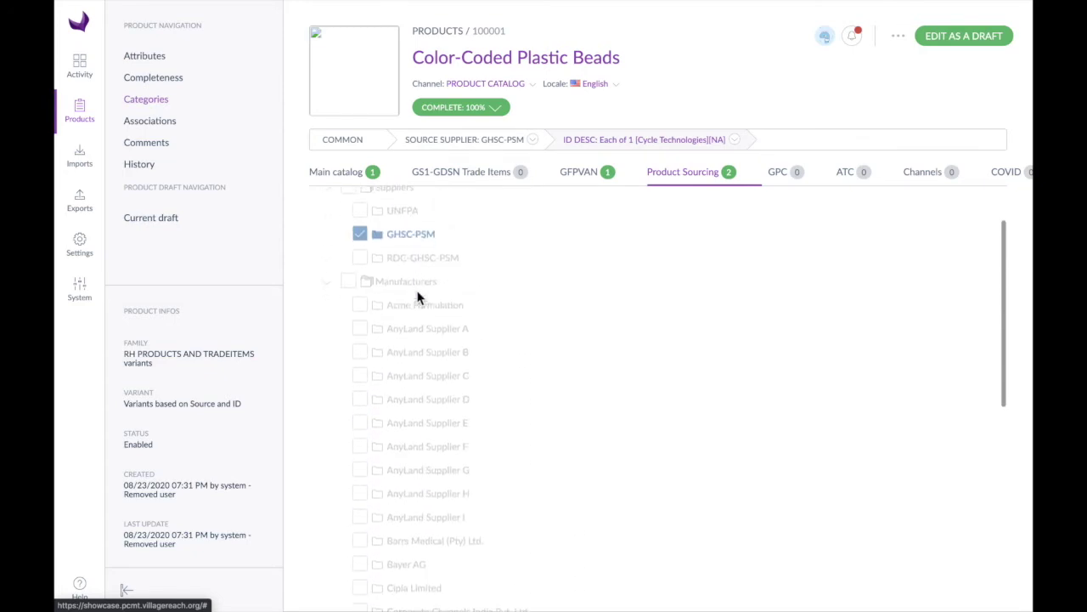
scroll(417, 296, down, 6)
scroll(417, 297, down, 3)
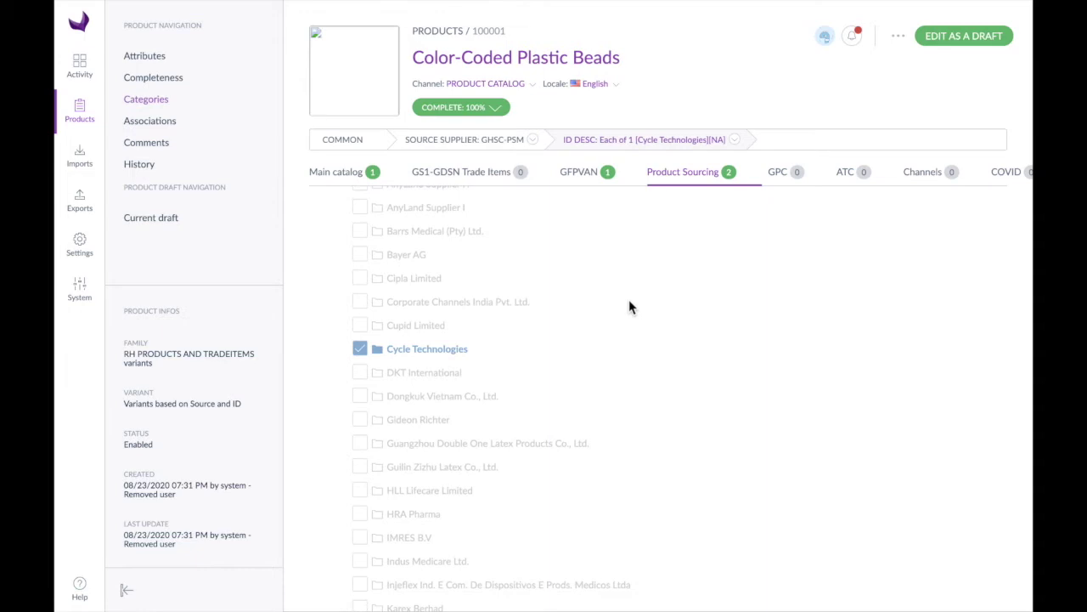
Log out and sign back in with the other user's username and password
click(825, 41)
click(783, 88)
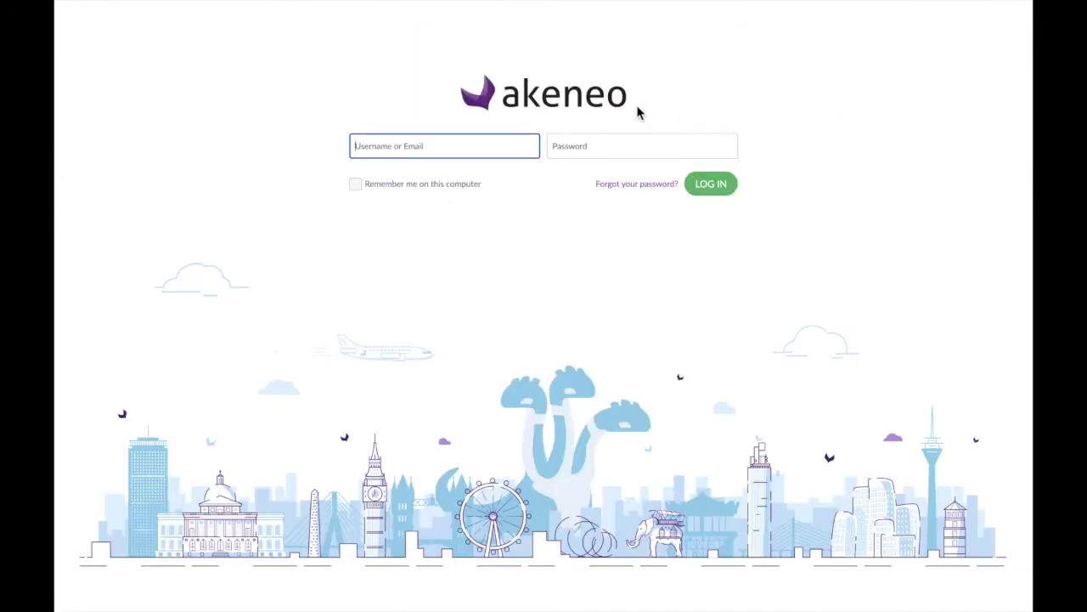
text(familyplanning)
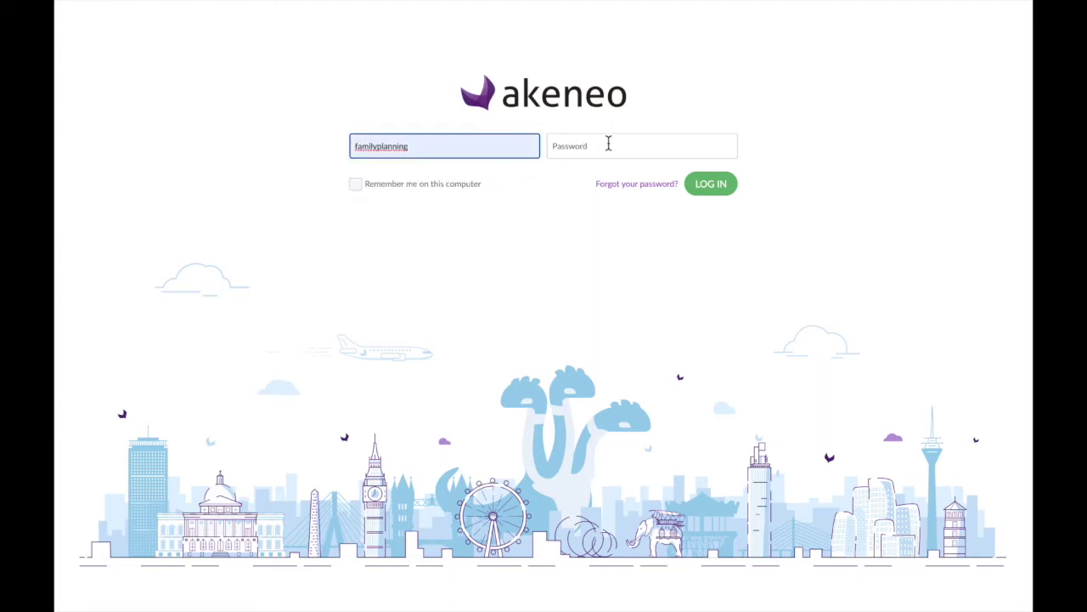
click(608, 143)
text(••••••••)
key(Return)
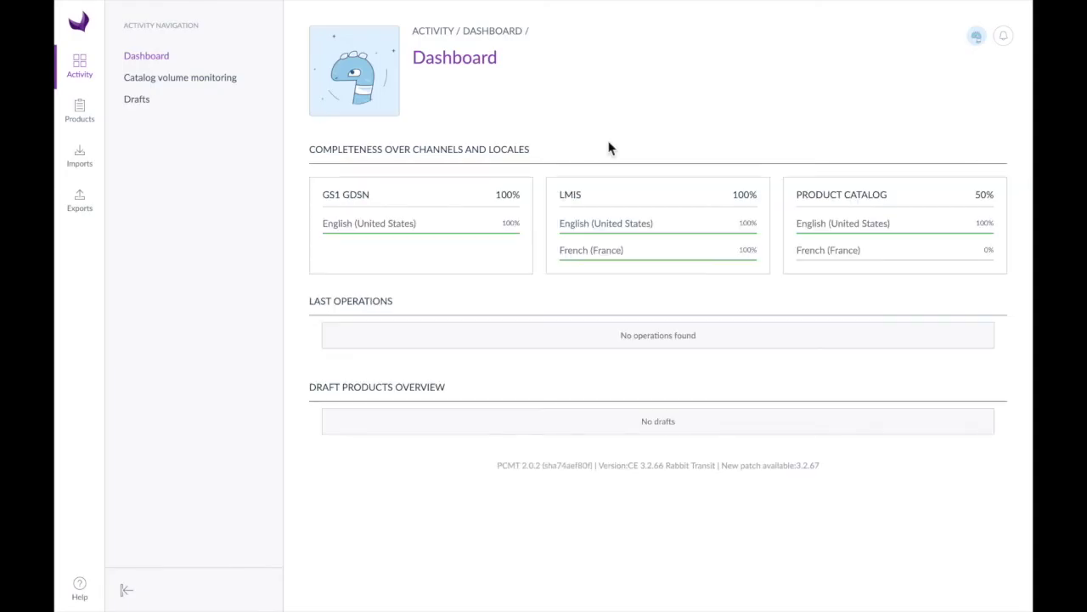
From the product grid, open the Color-Coded Plastic Beads product (ID 7000)
click(85, 114)
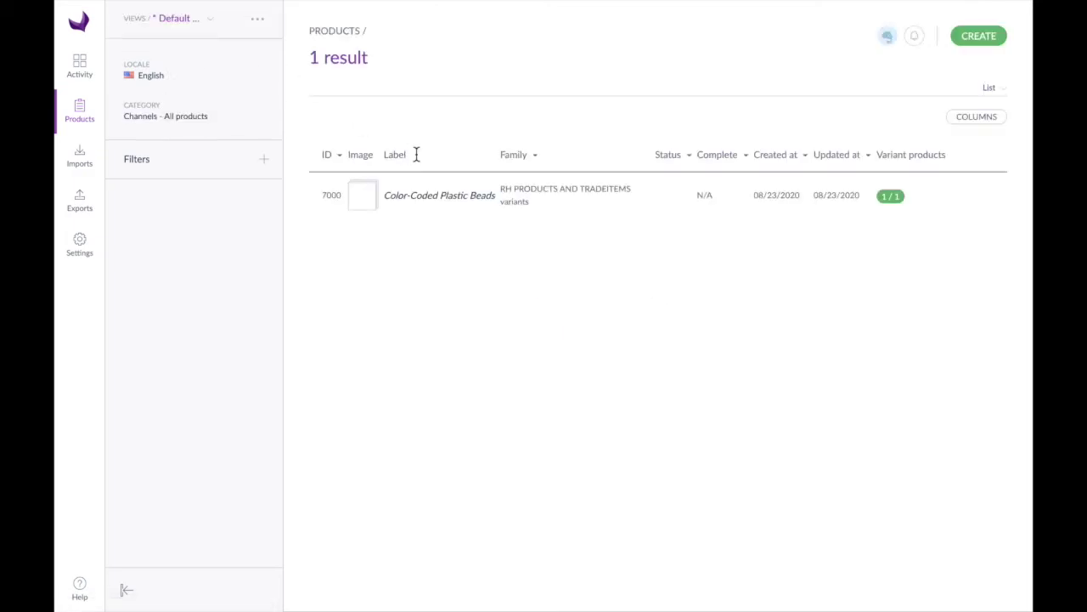
click(424, 212)
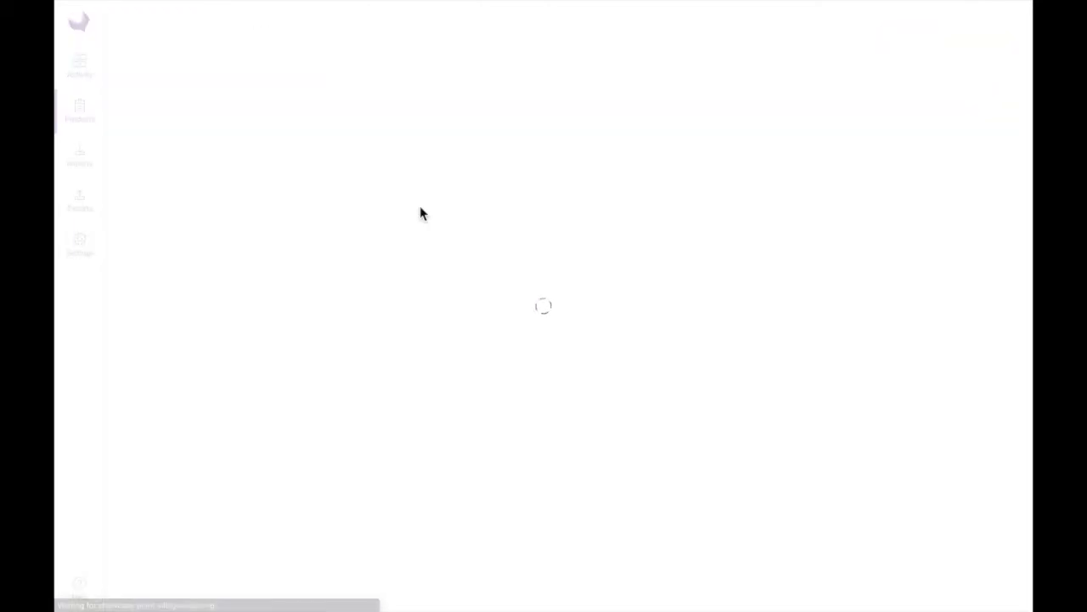
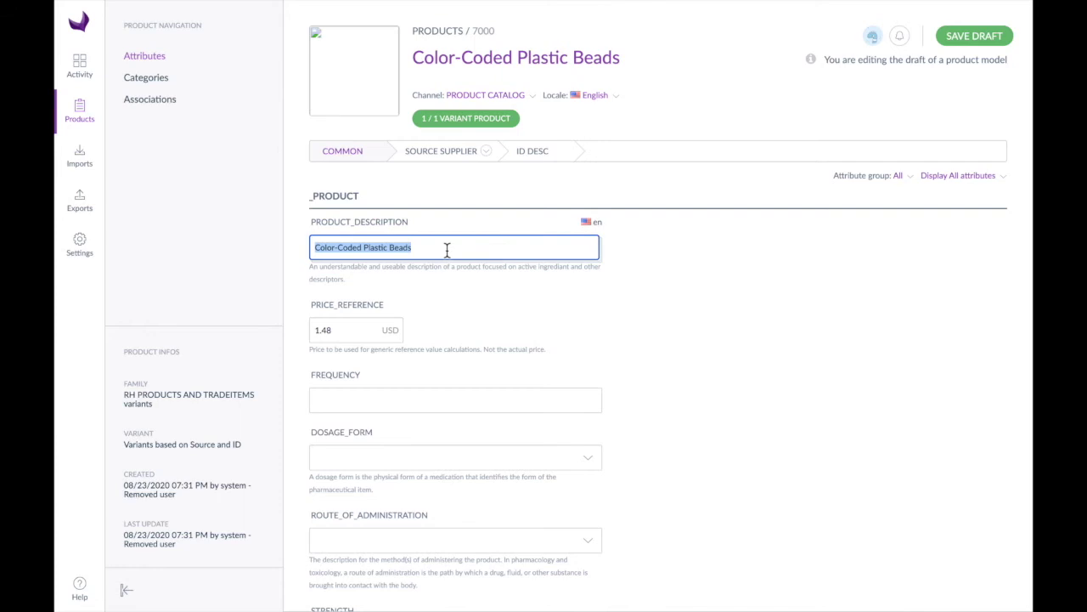
Replace the English description with 'Beads', then enter 'Perles' as the French description
key(BackSpace)
text(Beads)
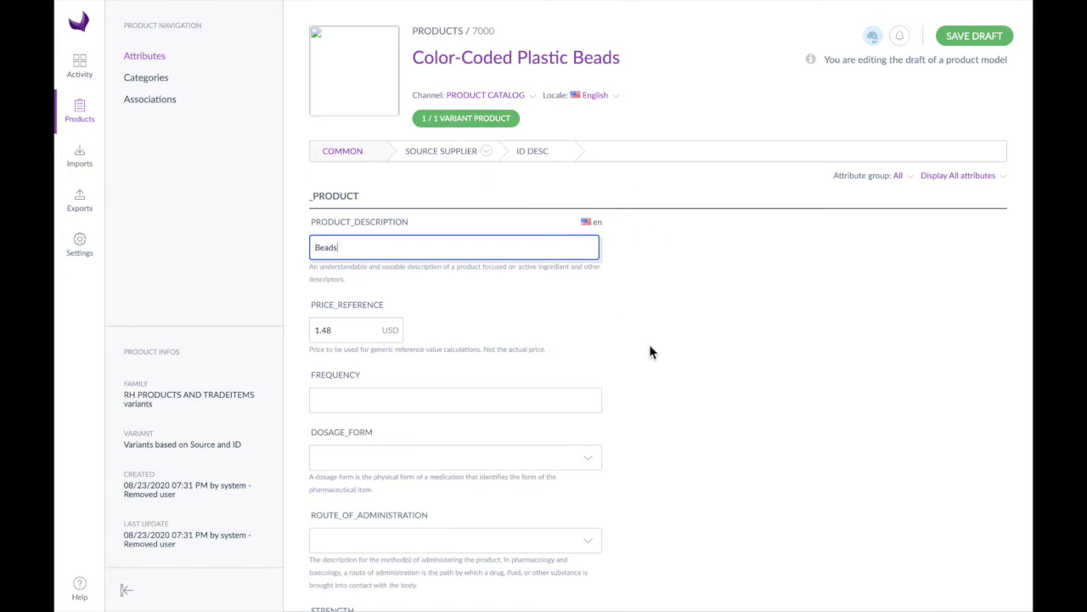
click(607, 105)
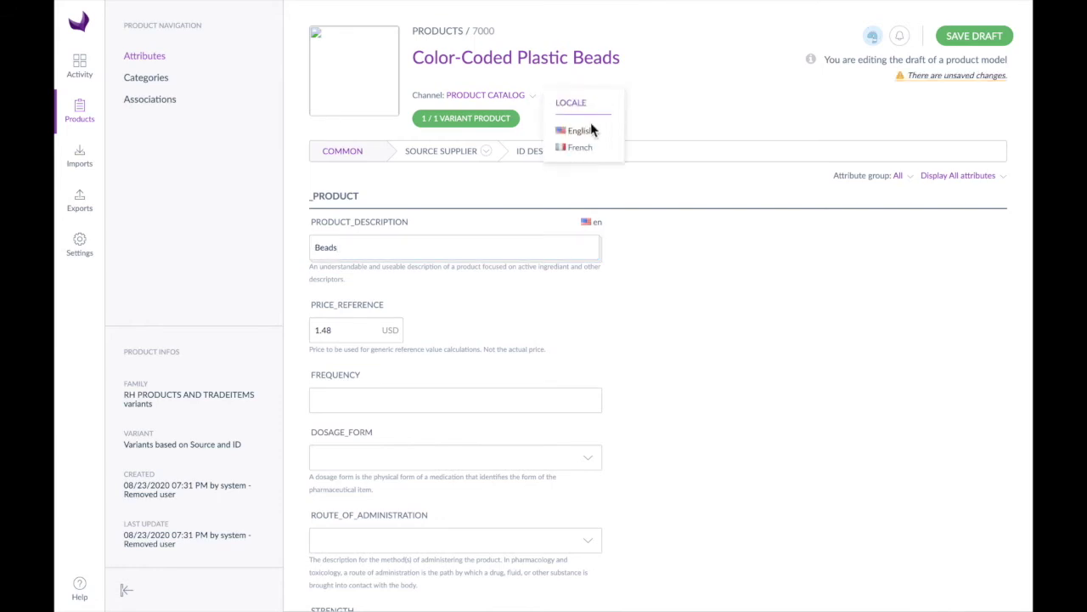
click(581, 148)
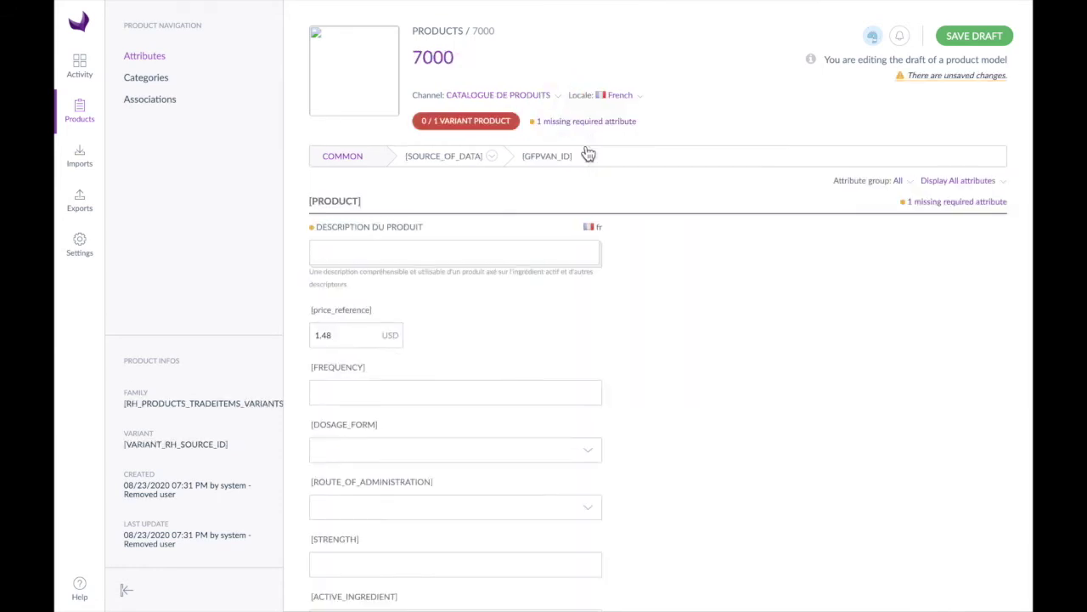
click(357, 252)
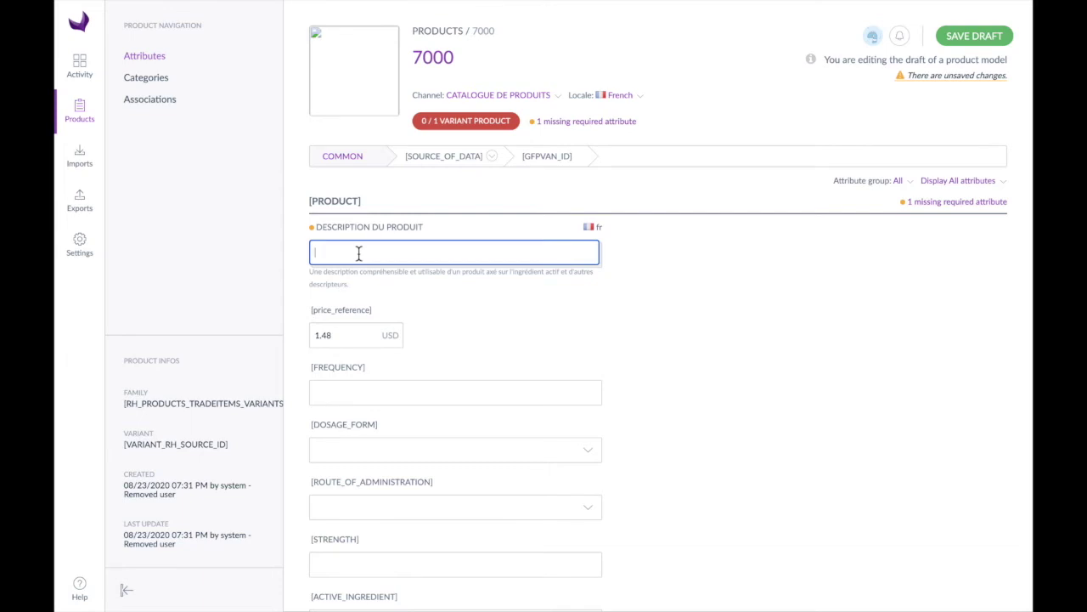
text(Perles)
Switch between English and French locales to verify both descriptions, ending on English
click(633, 100)
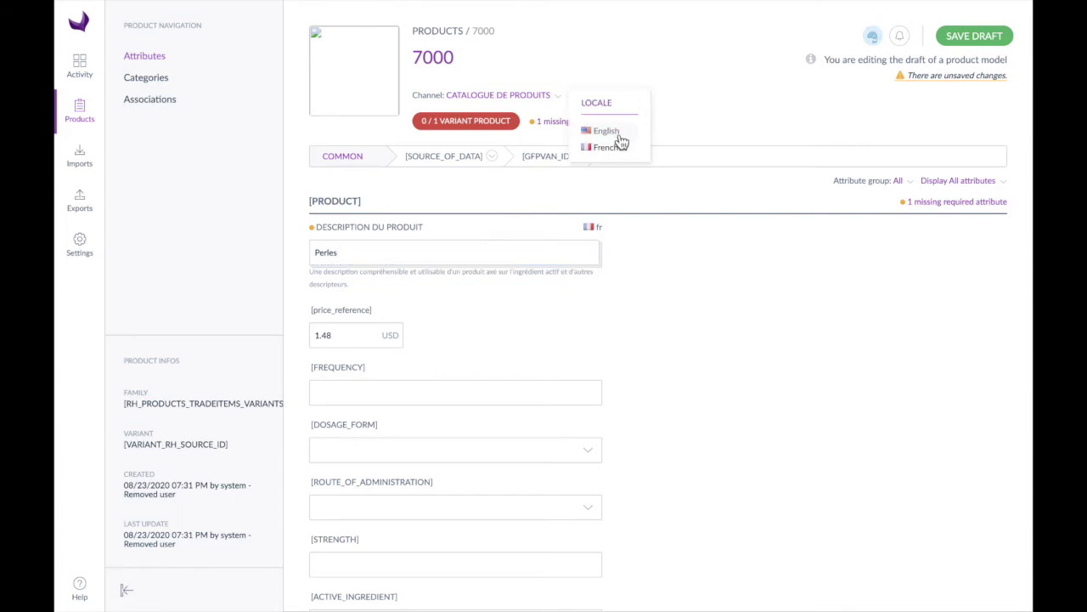
click(620, 135)
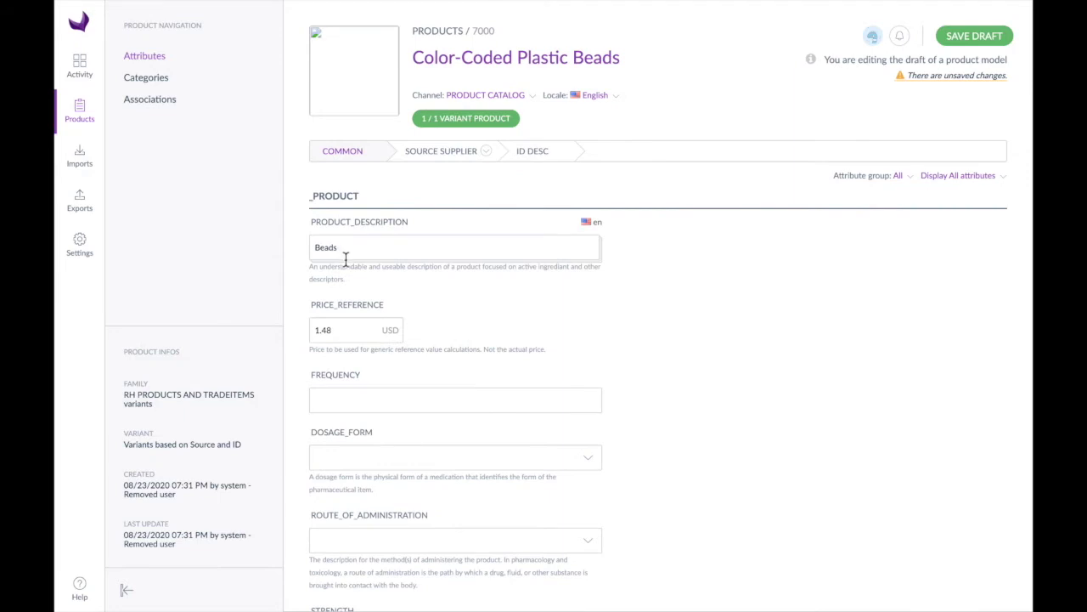
click(612, 96)
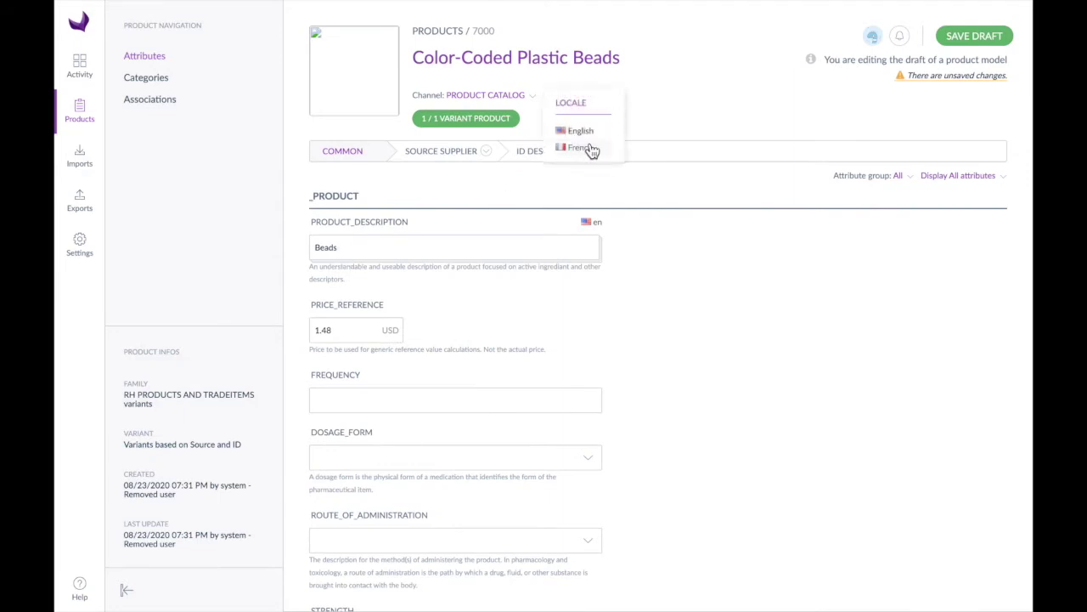
click(590, 148)
click(624, 96)
click(615, 128)
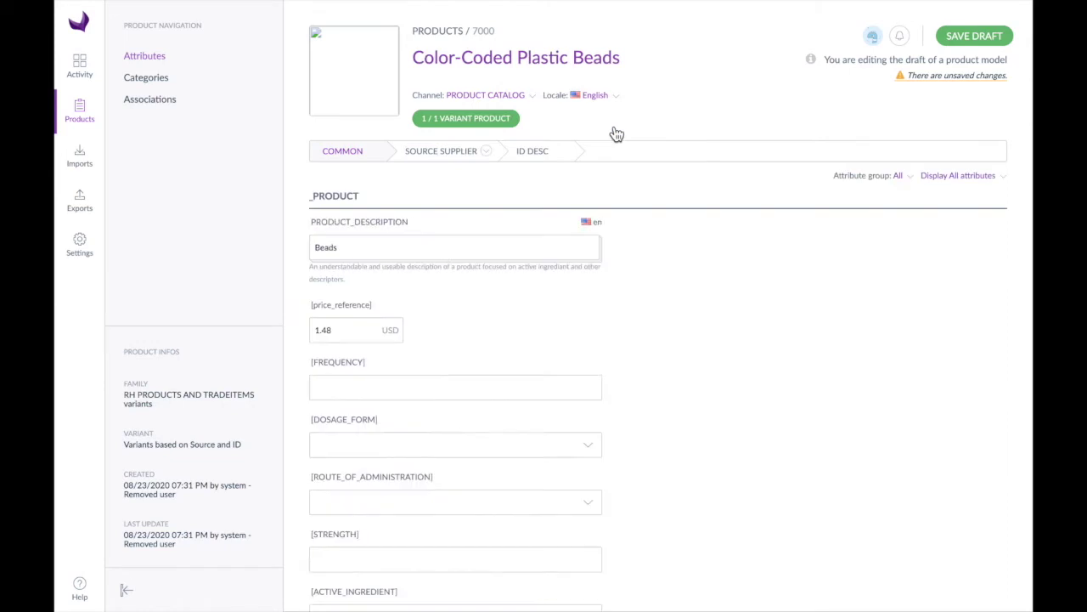
Tick Segment - Healthcare in the GPC category tree for product 7000, then view its associations
click(160, 80)
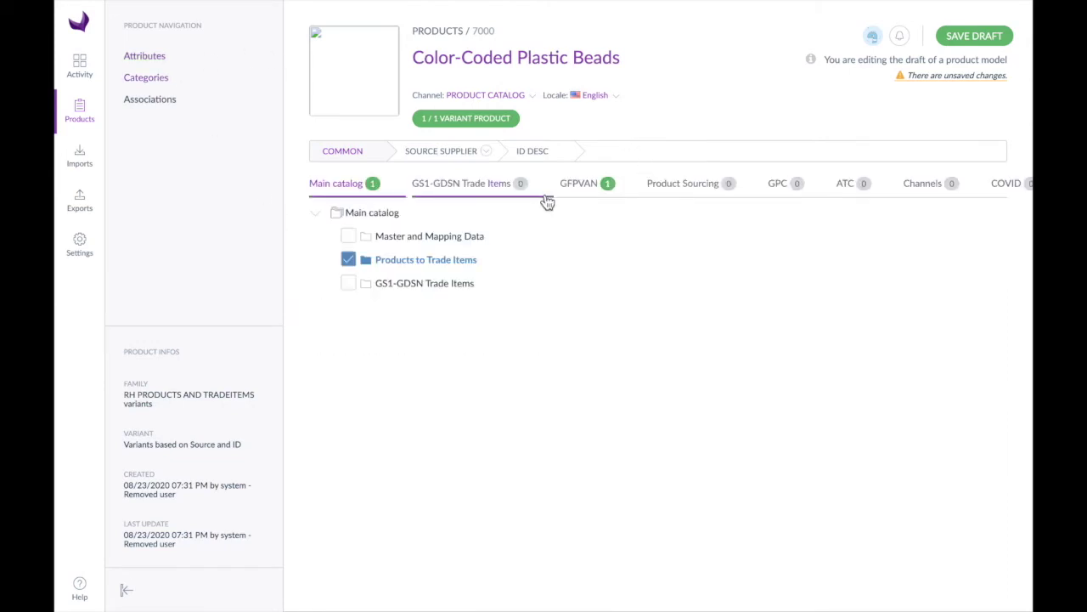
click(793, 190)
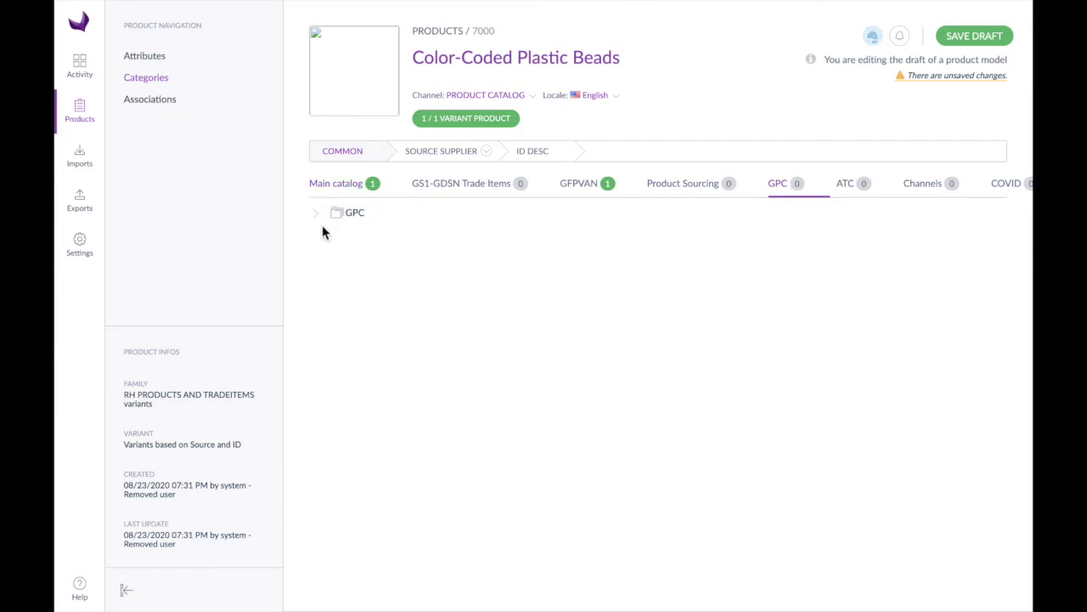
click(319, 214)
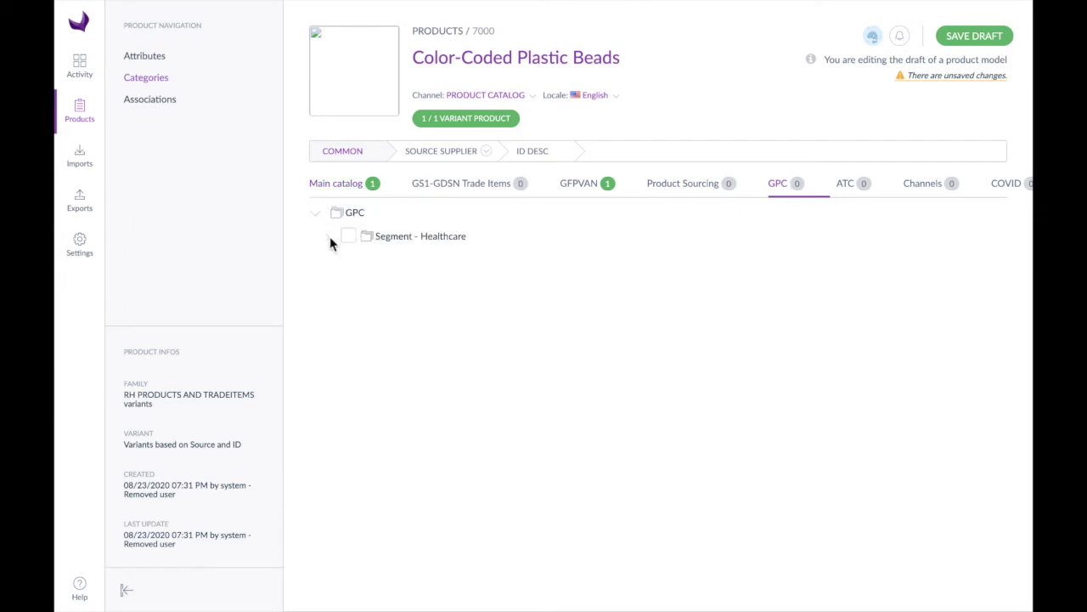
click(350, 239)
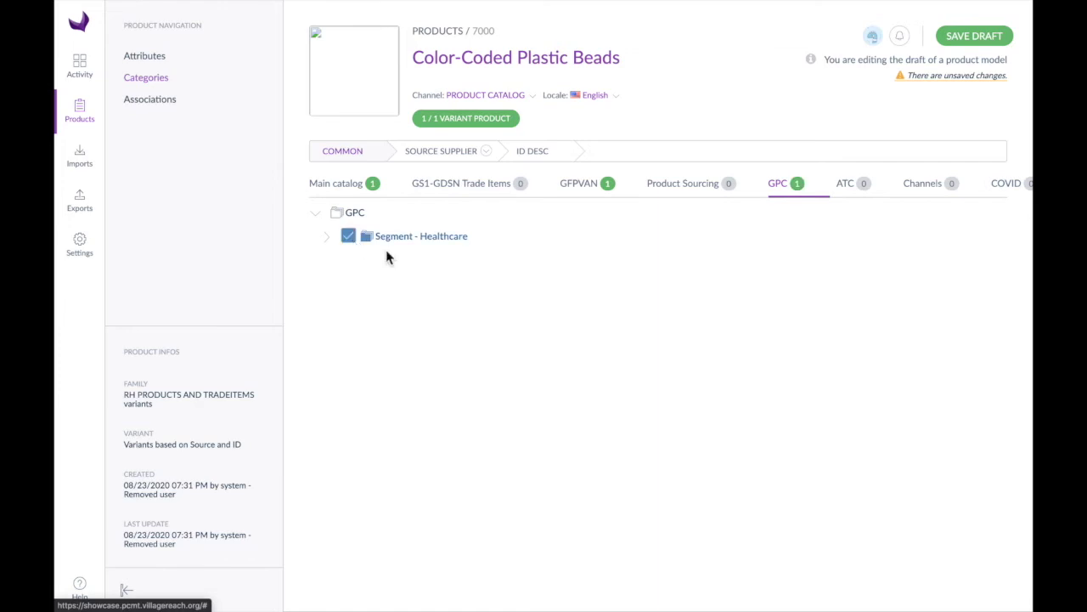
click(153, 104)
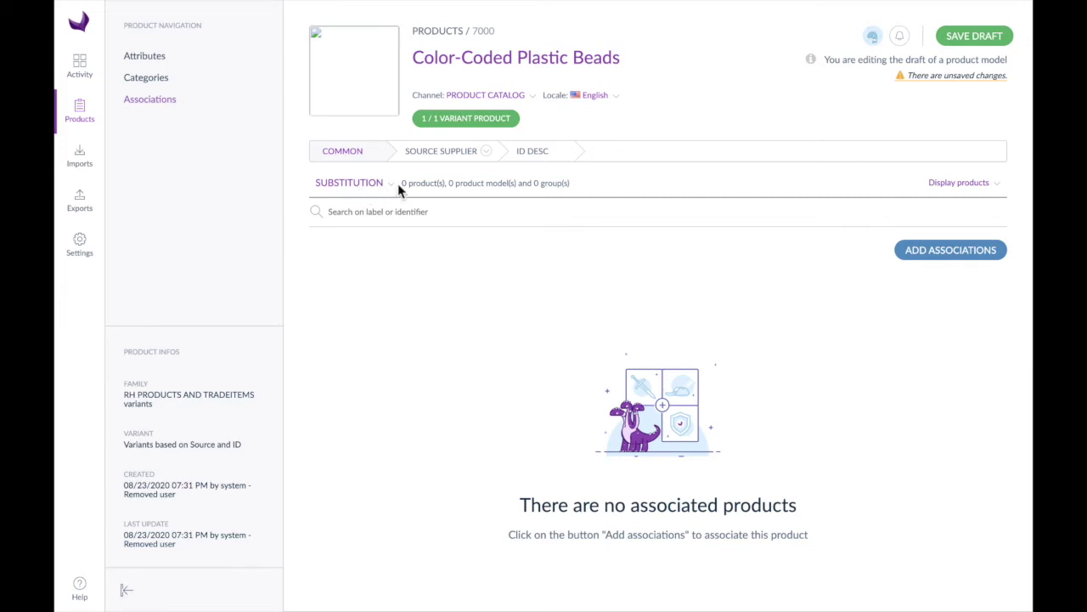
Add surgical gloves C1039 as a Substitution association, save the draft, and return to products
click(376, 186)
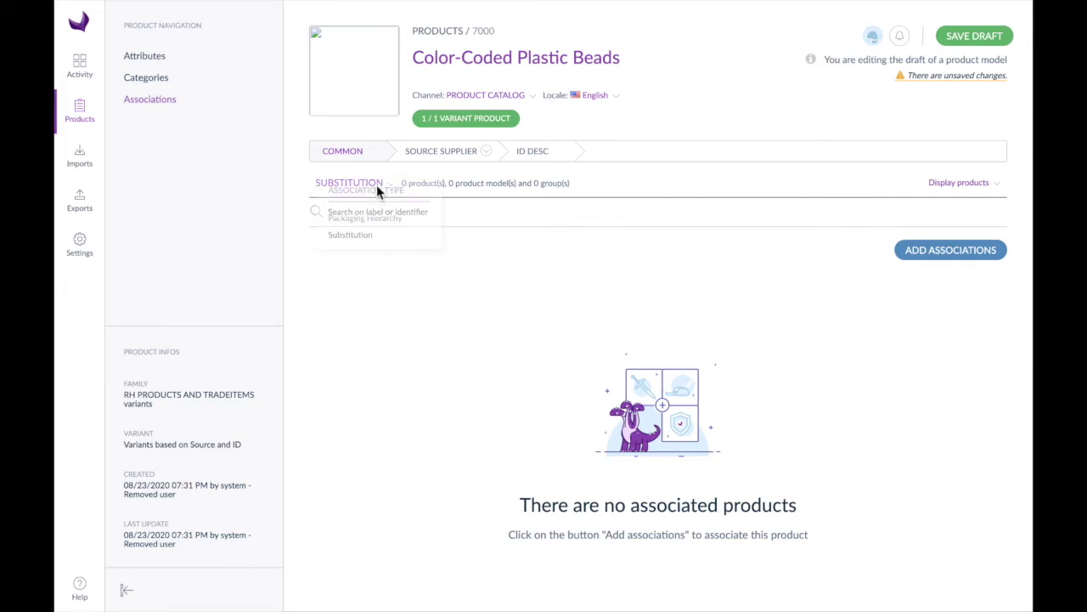
click(382, 192)
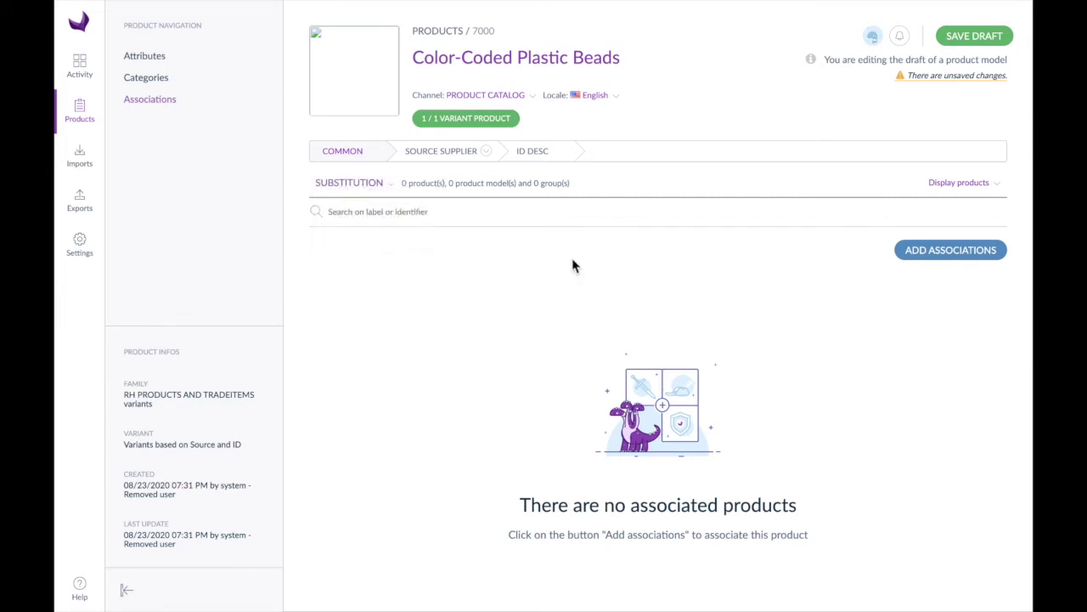
click(927, 259)
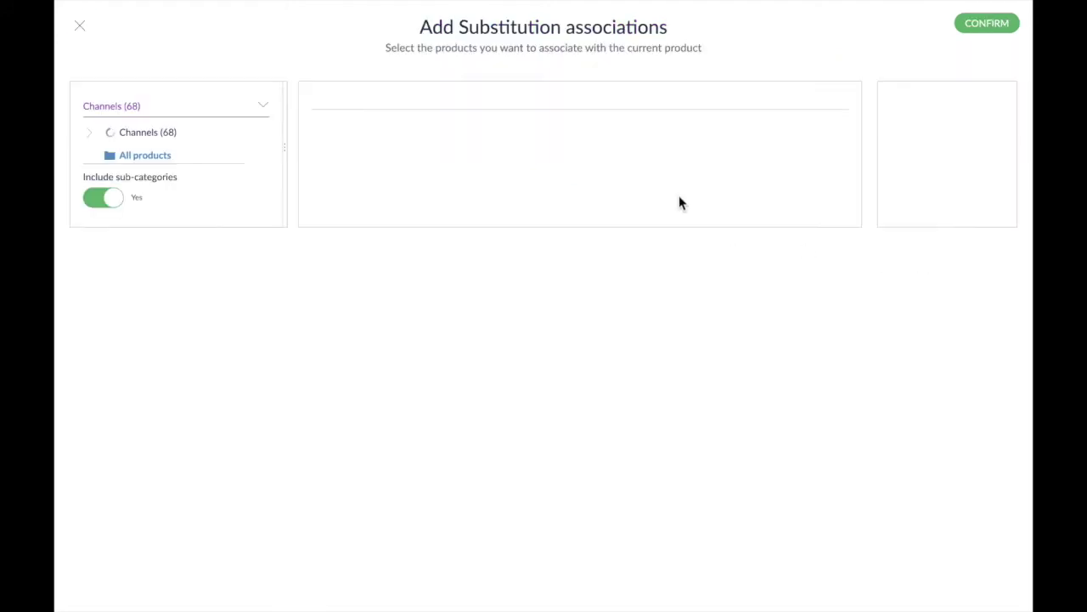
click(416, 103)
text(gloves)
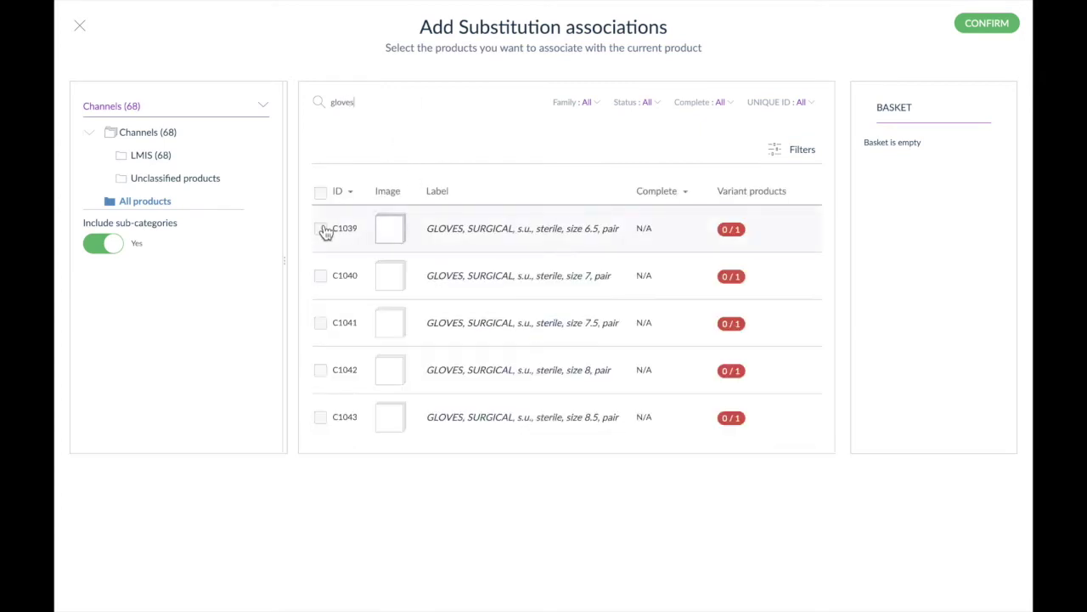
click(322, 231)
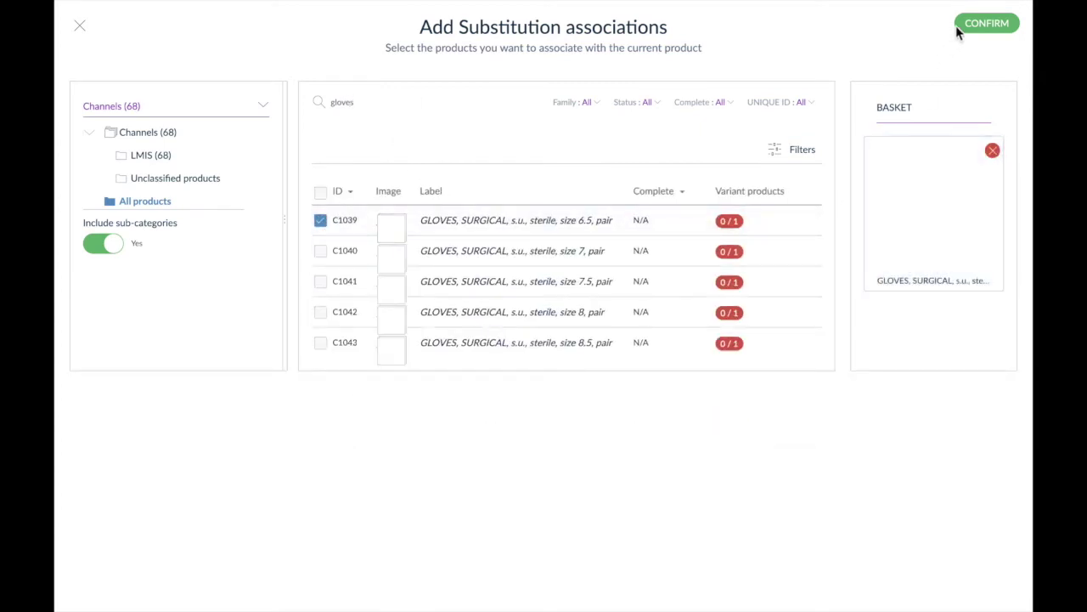
click(988, 24)
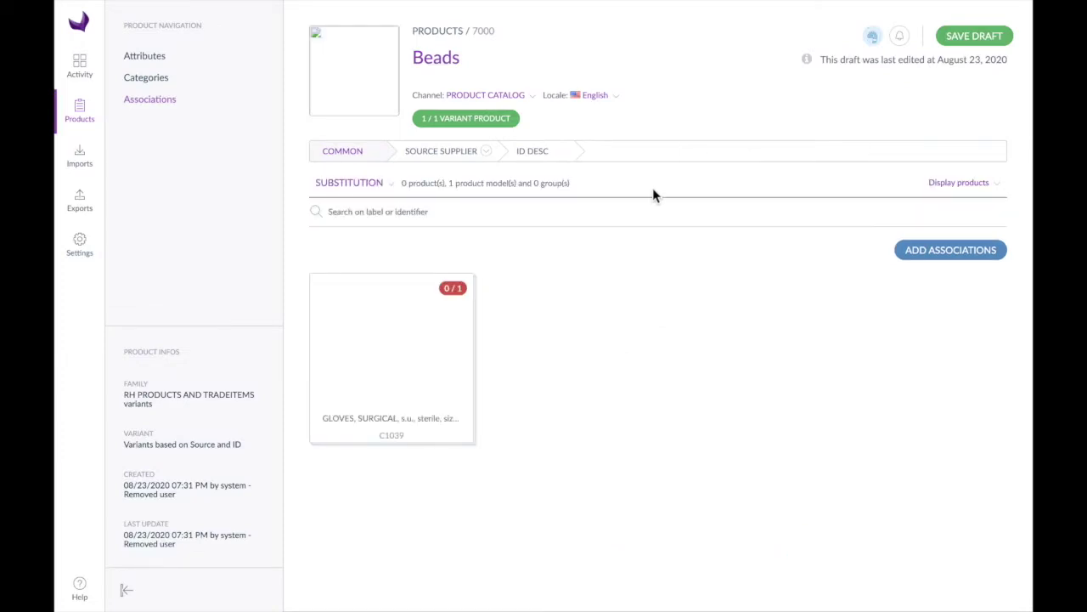
click(967, 42)
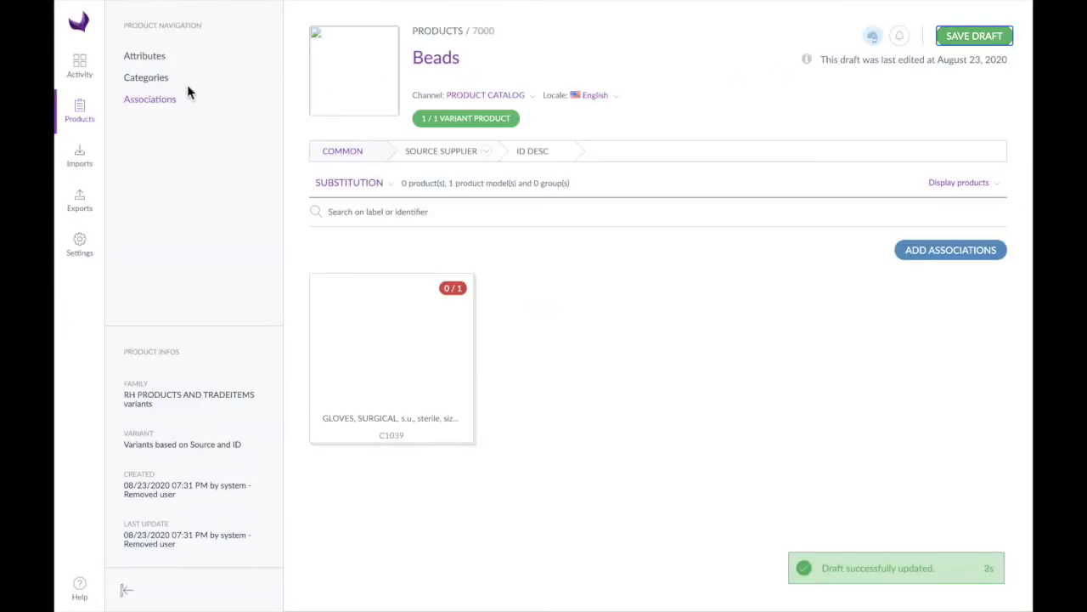
click(80, 111)
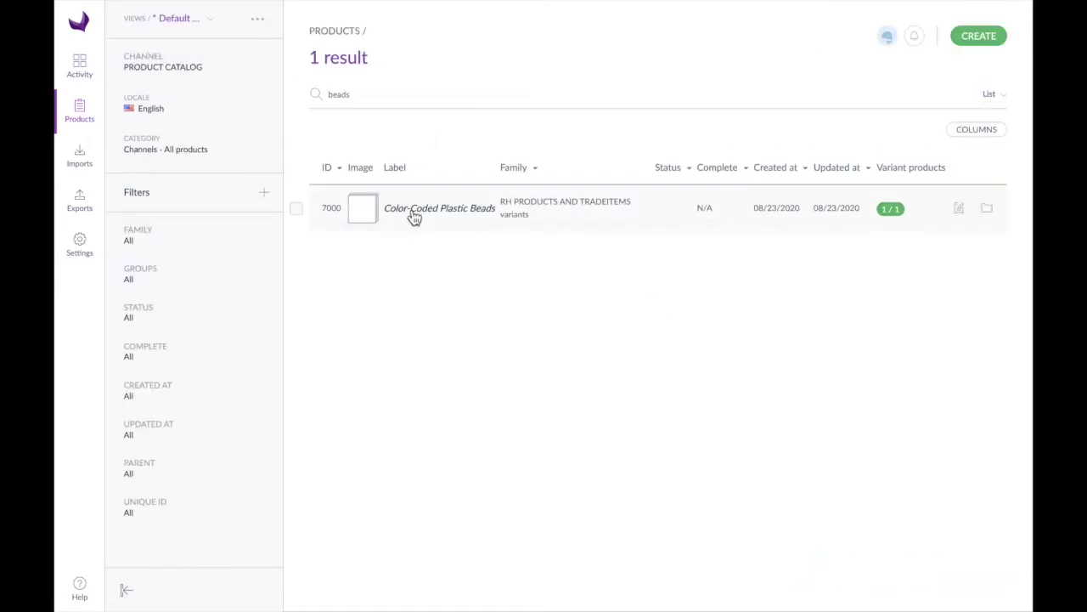
Open Color-Coded Plastic Beads, confirm its draft description reads Beads, then go to Activity
click(415, 215)
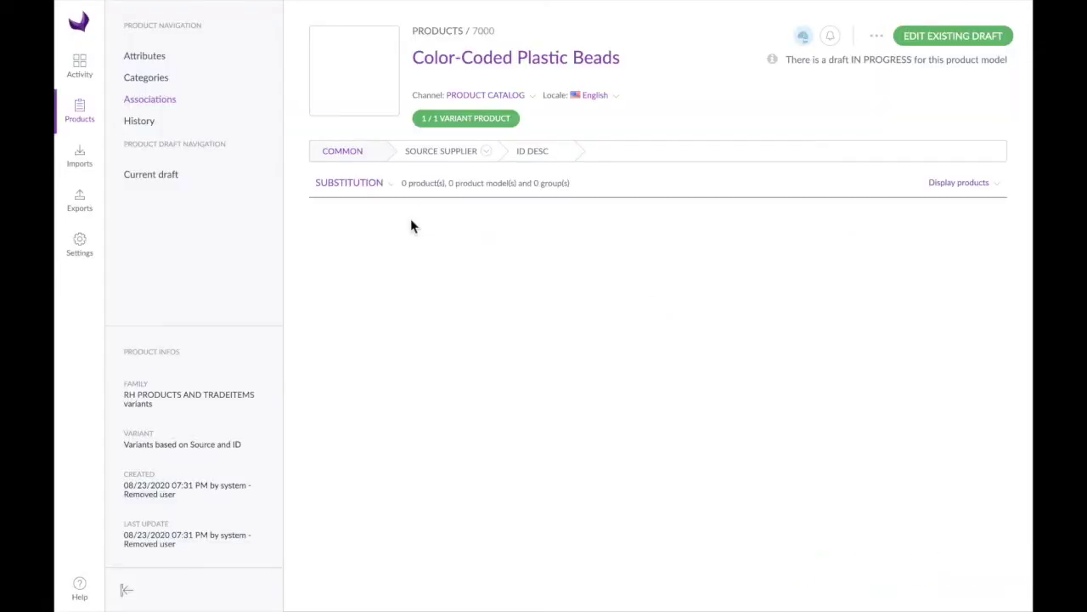
click(159, 60)
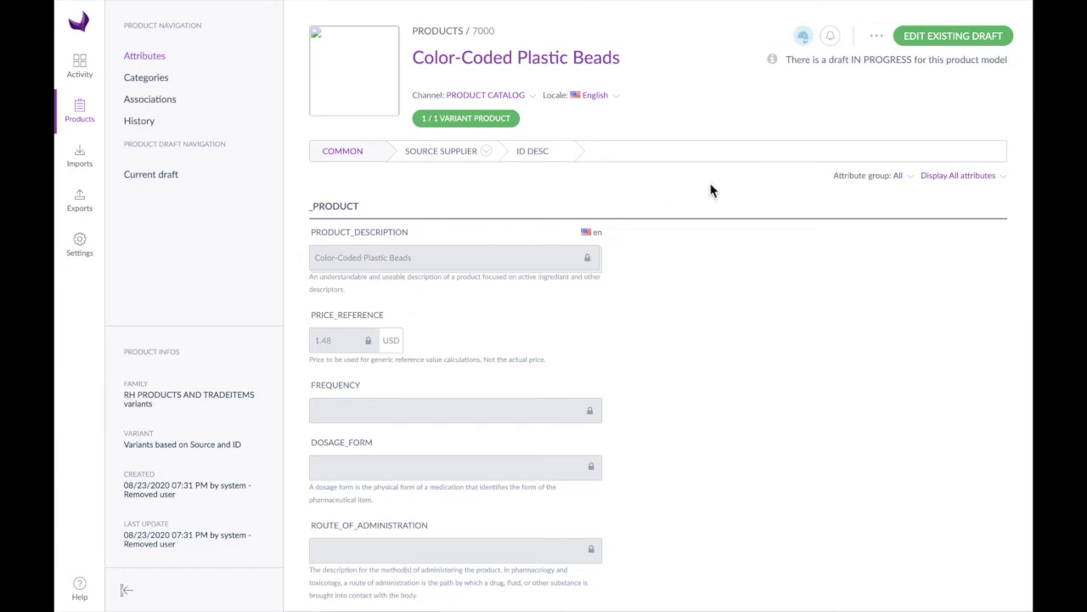
click(930, 40)
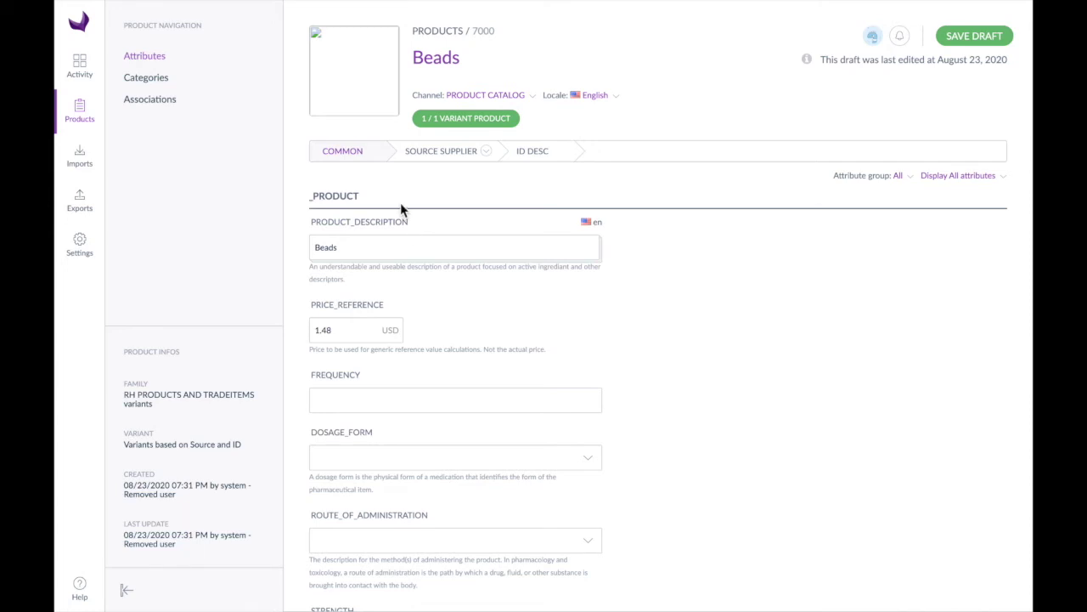
click(84, 70)
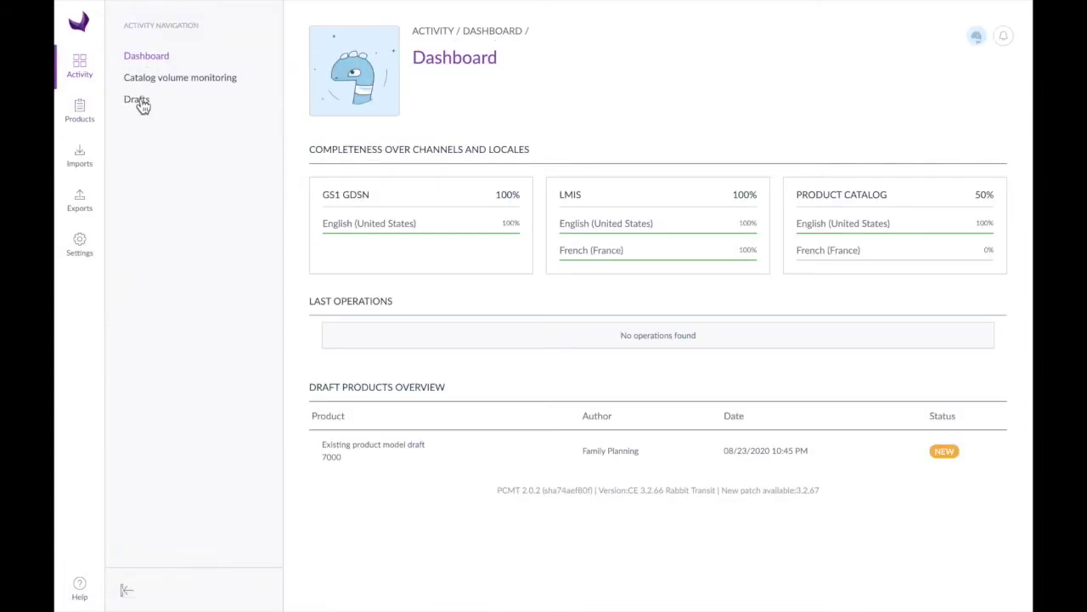
Expand all changes in the pending product 7000 draft, then log out
click(138, 101)
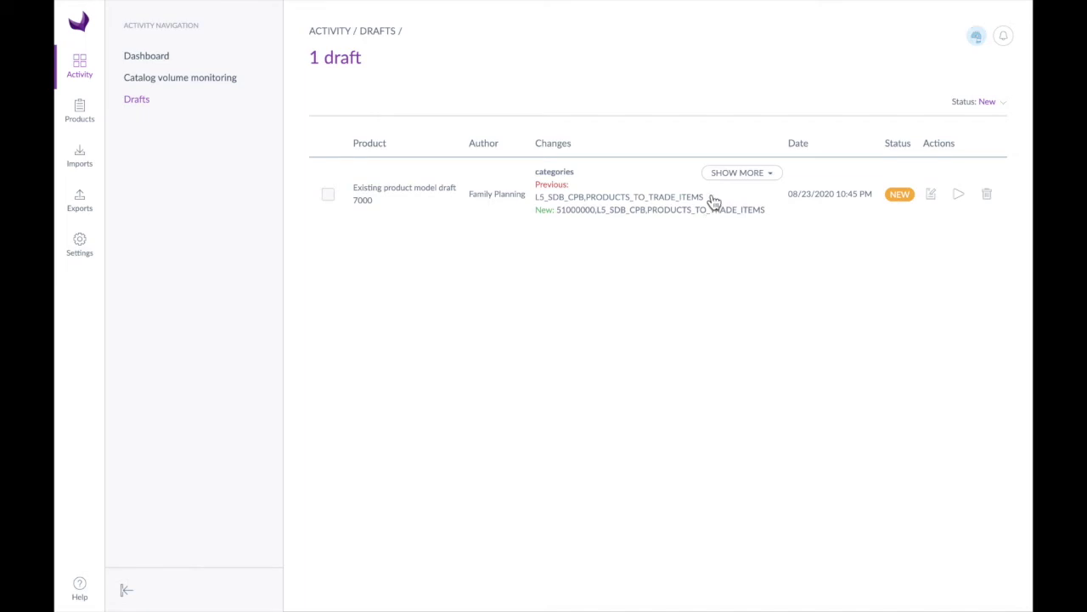
click(760, 178)
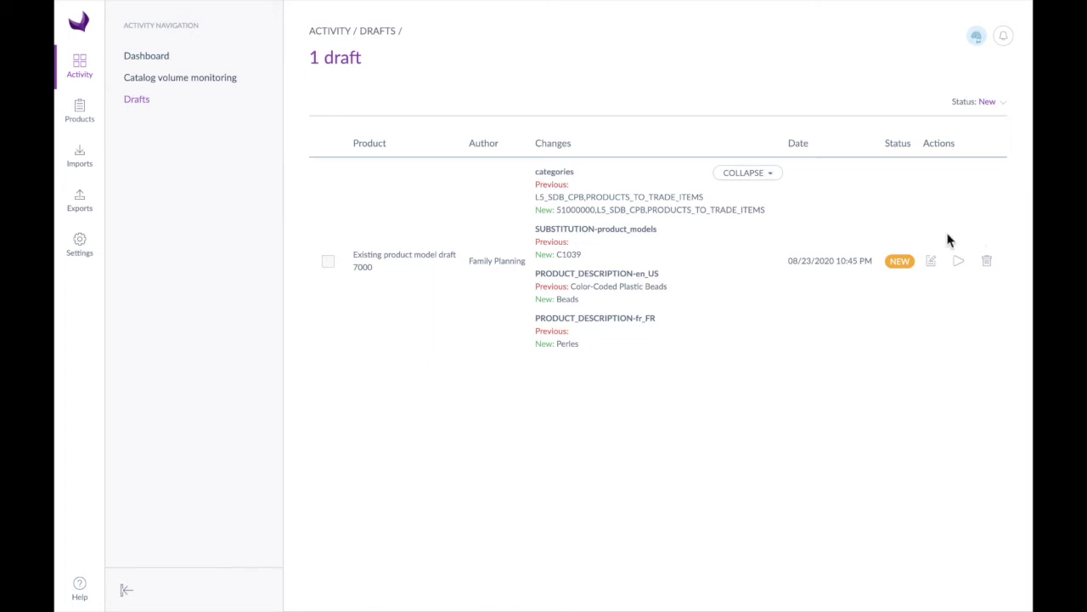
click(976, 36)
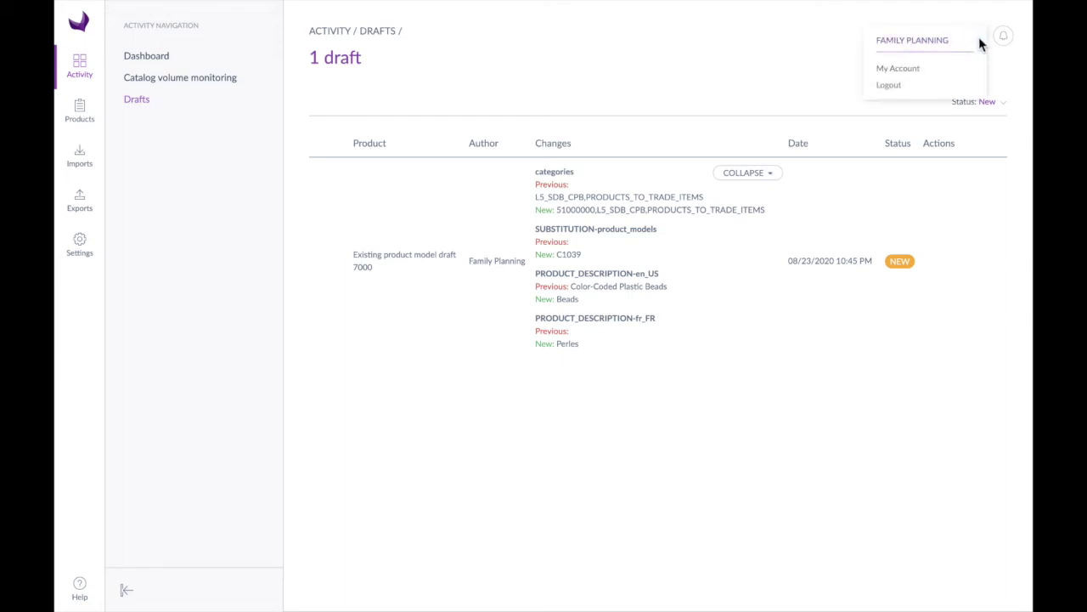
click(897, 88)
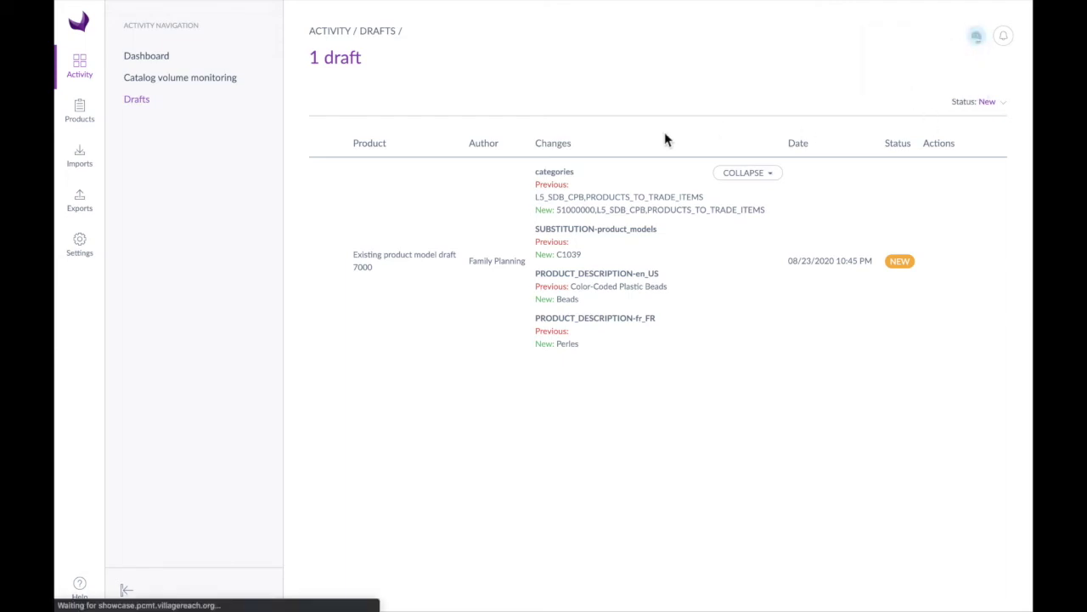
Log back in with the admin username and its password
text(admin)
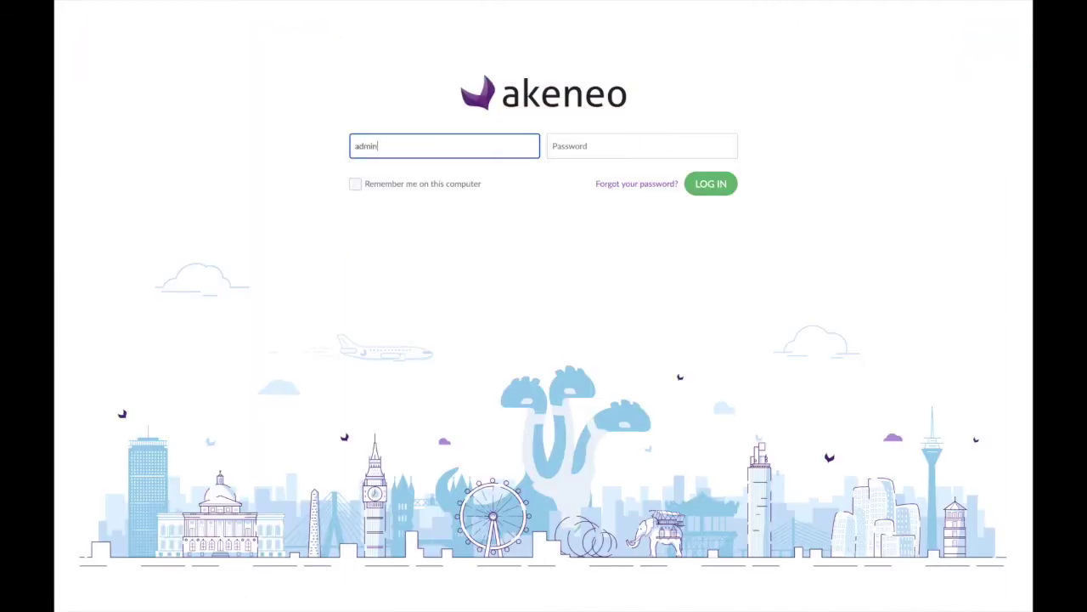
click(642, 145)
text(a)
key(Return)
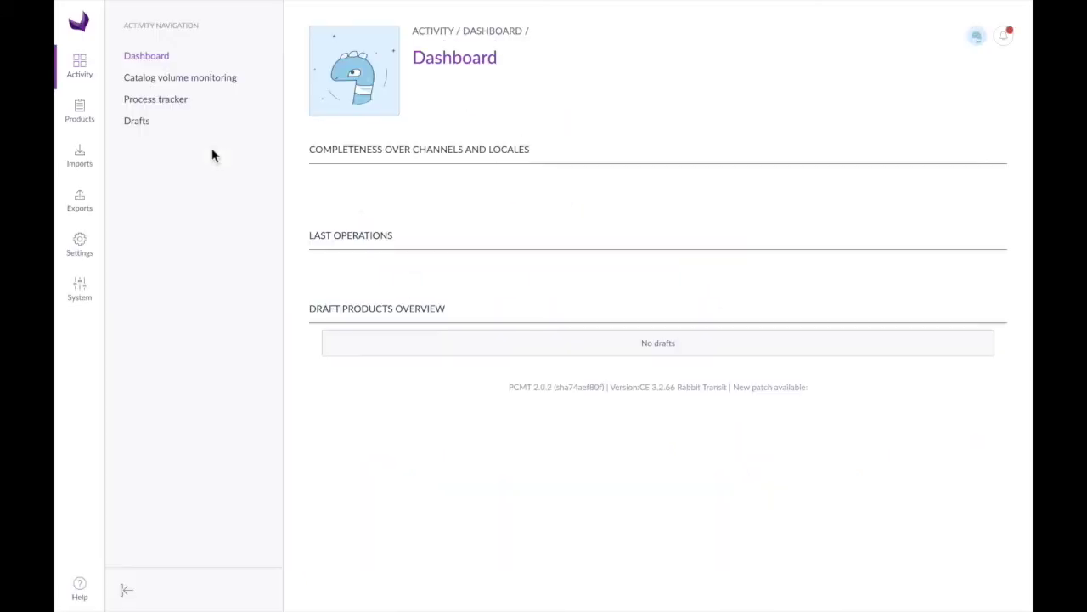
Review and approve the product 7000 draft, then go to the product grid
click(138, 128)
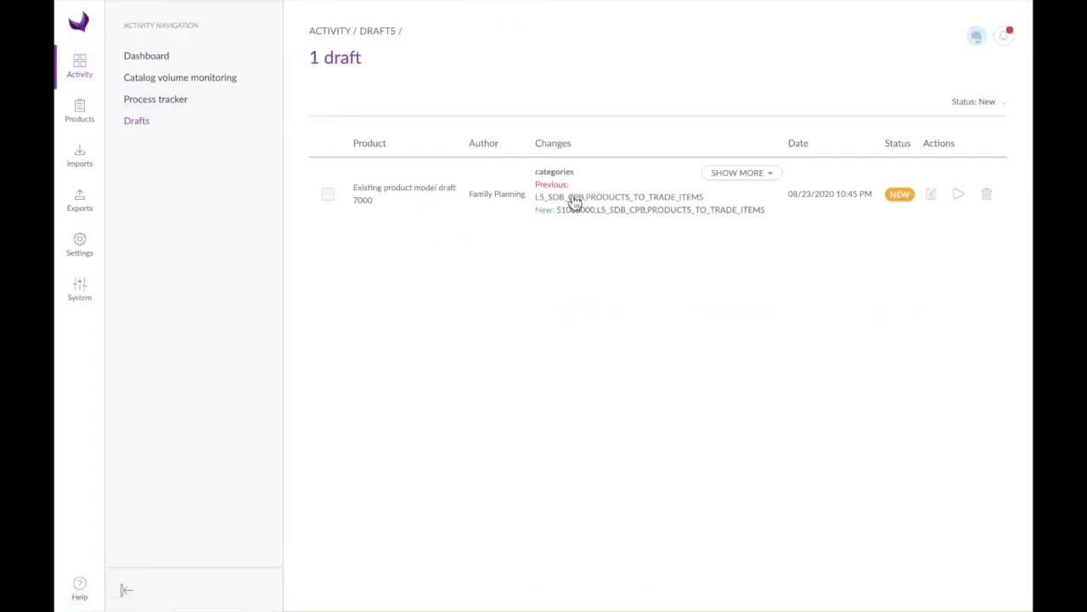
click(561, 202)
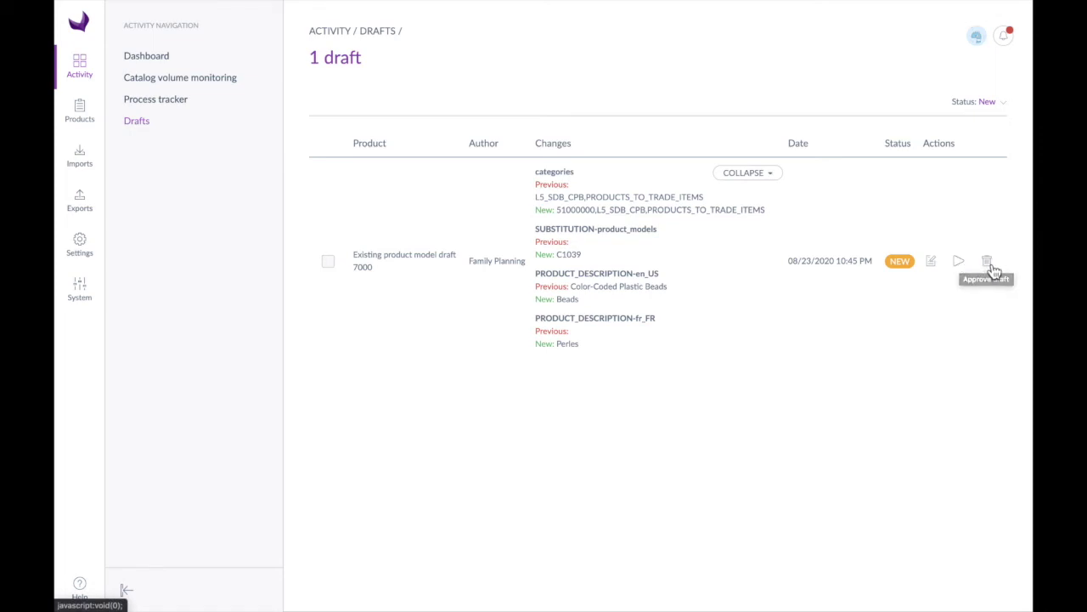
click(962, 267)
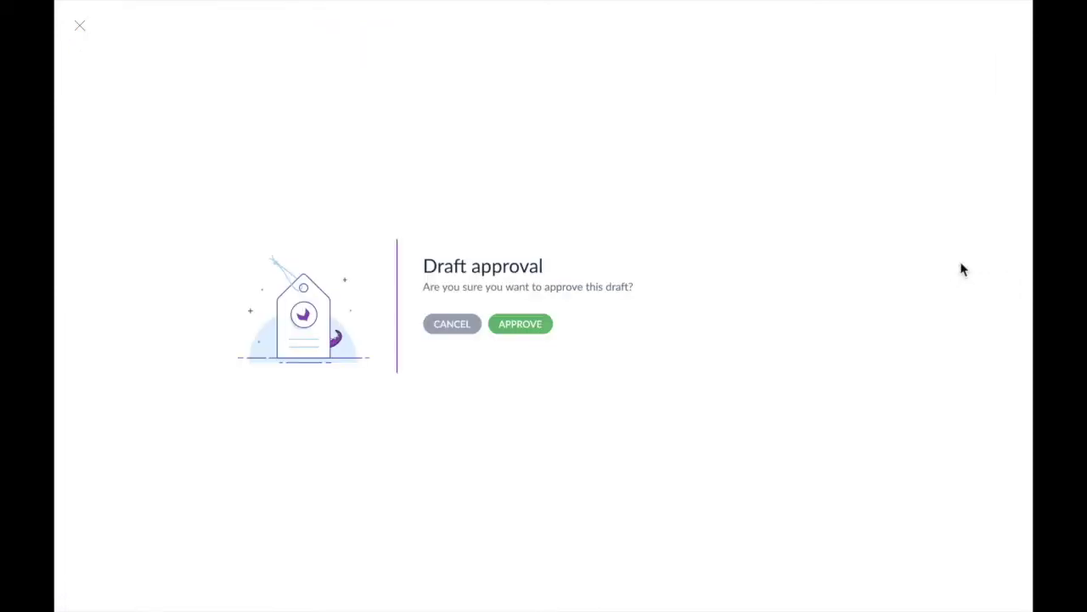
click(533, 327)
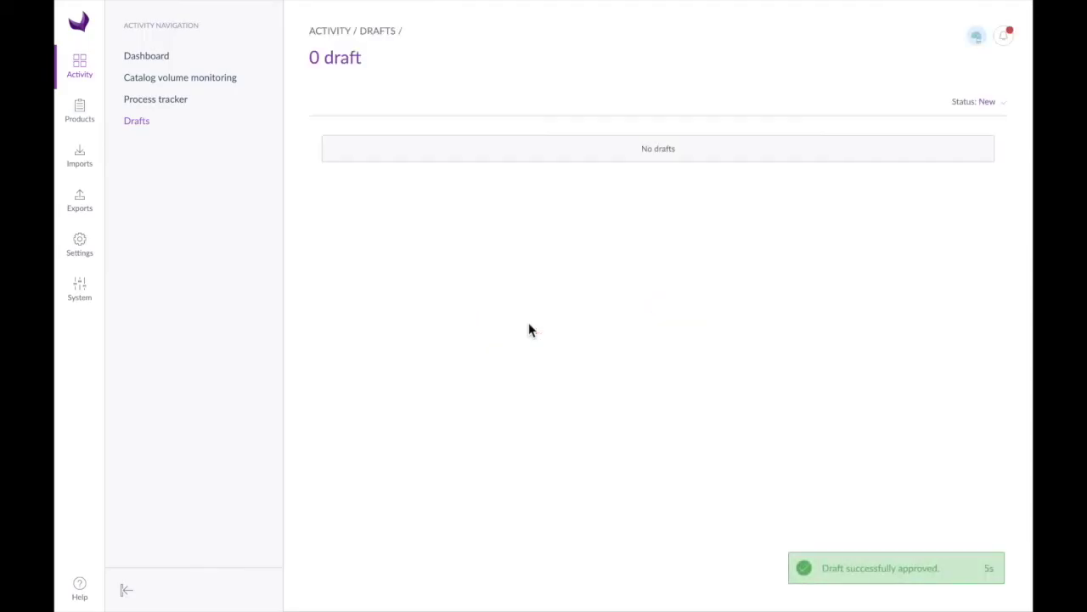
click(88, 112)
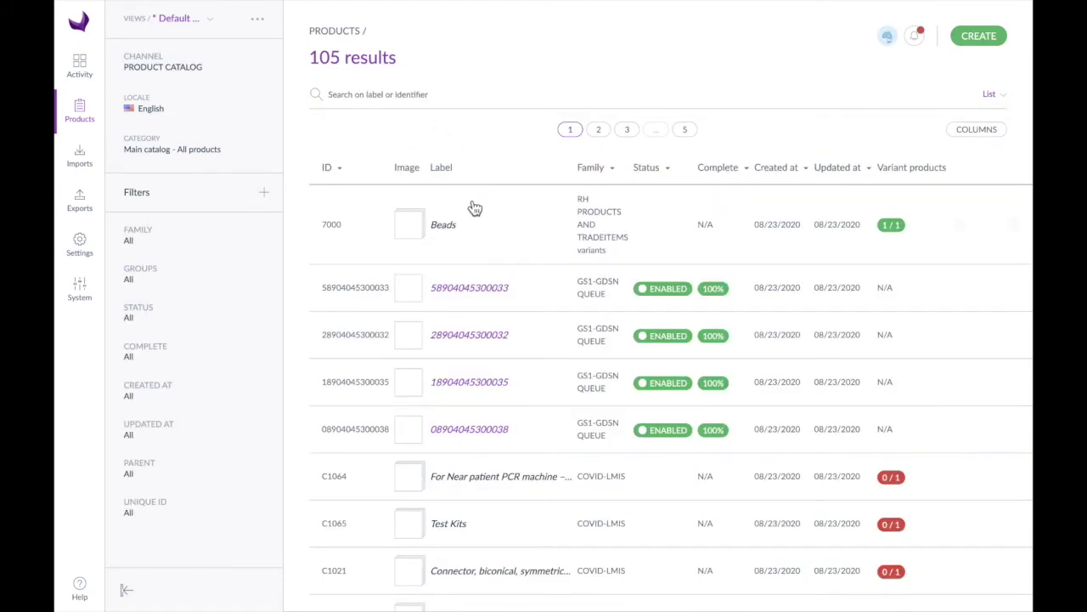
Open Beads' associations, open the linked C1039 gloves product, then return to the product grid
click(449, 236)
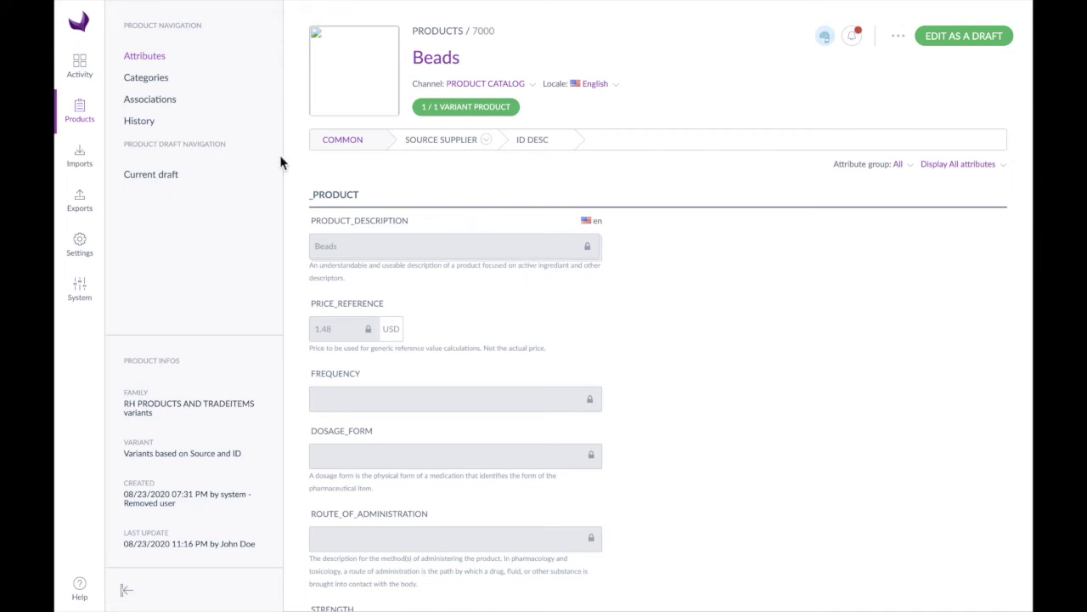
click(169, 100)
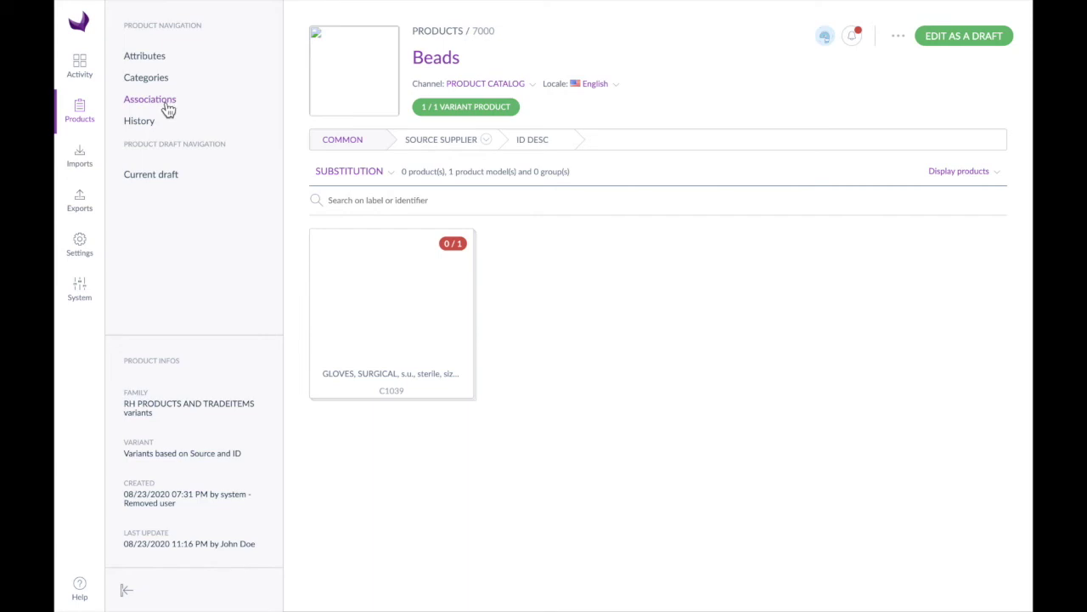
click(380, 294)
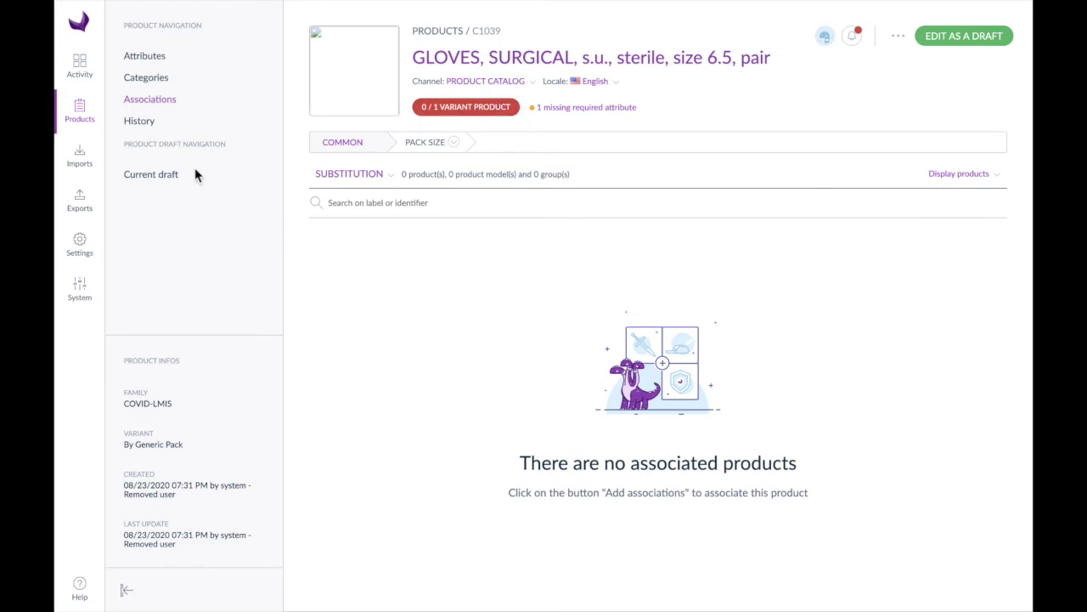
click(80, 110)
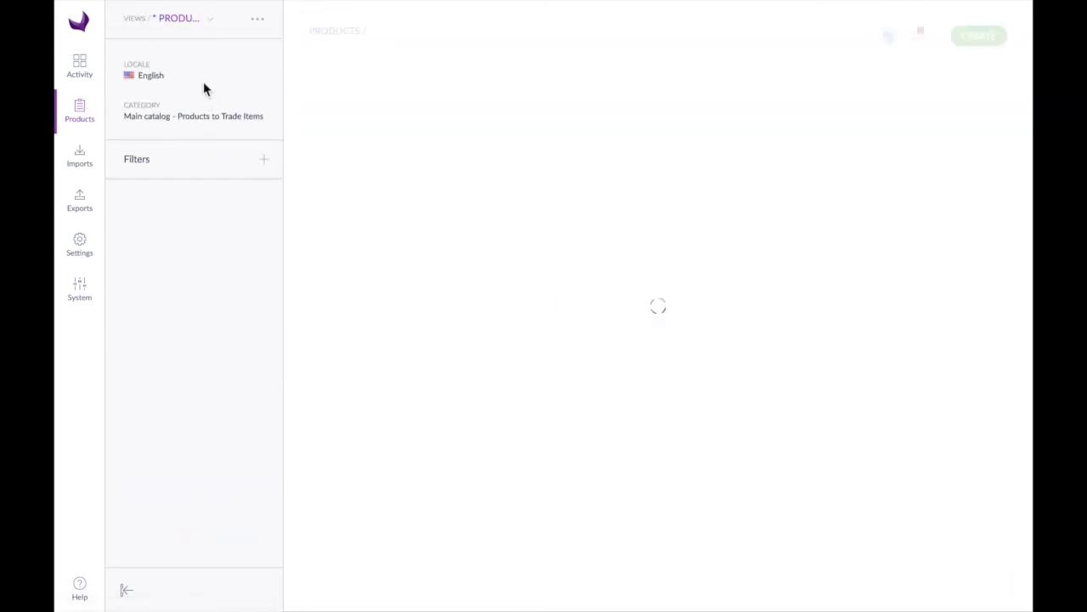
click(212, 26)
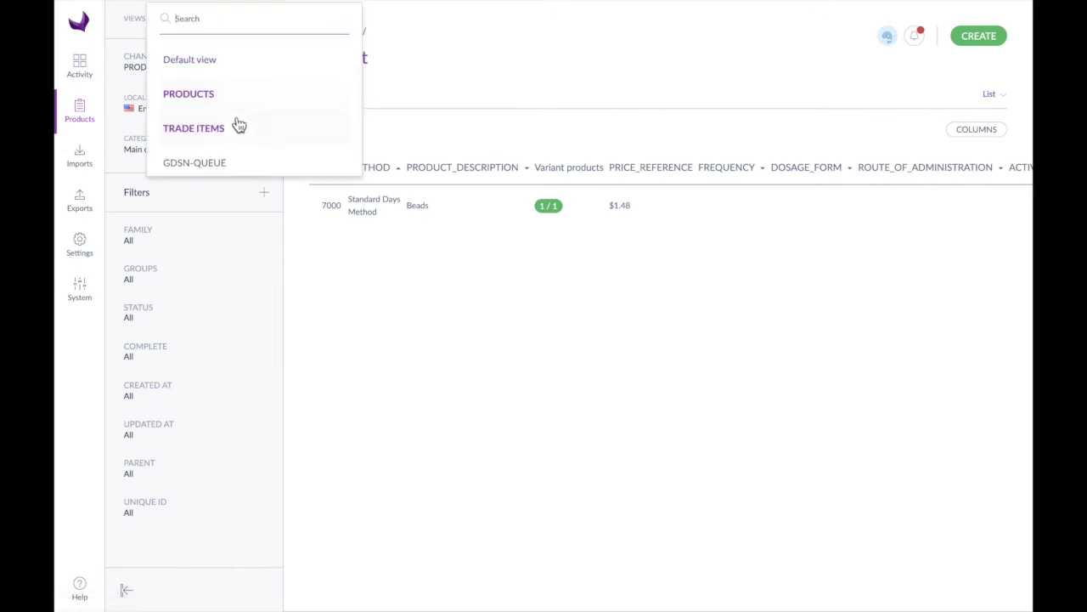
click(212, 162)
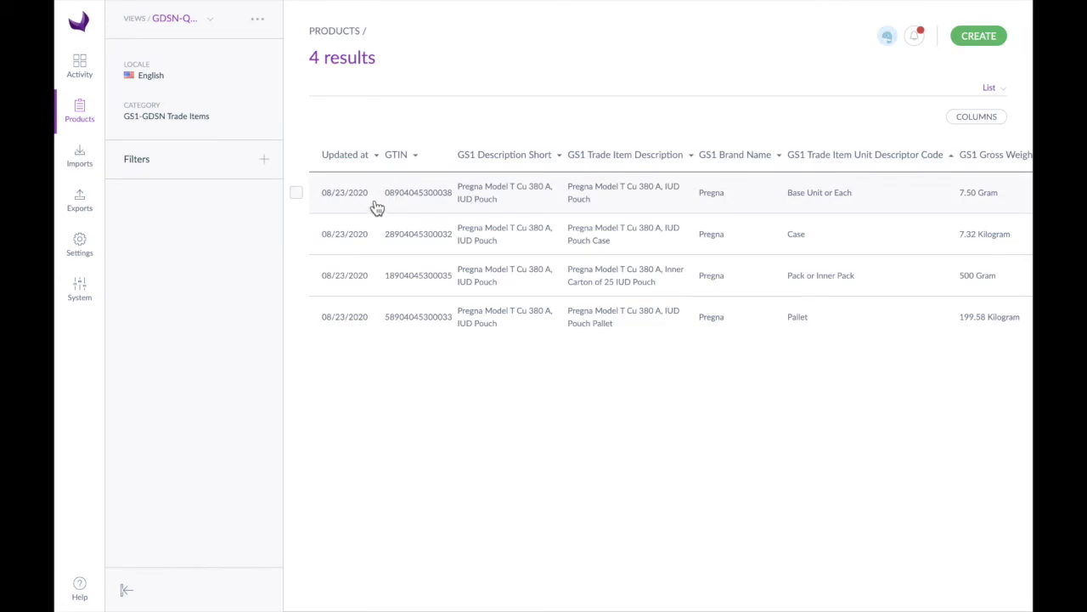
click(491, 206)
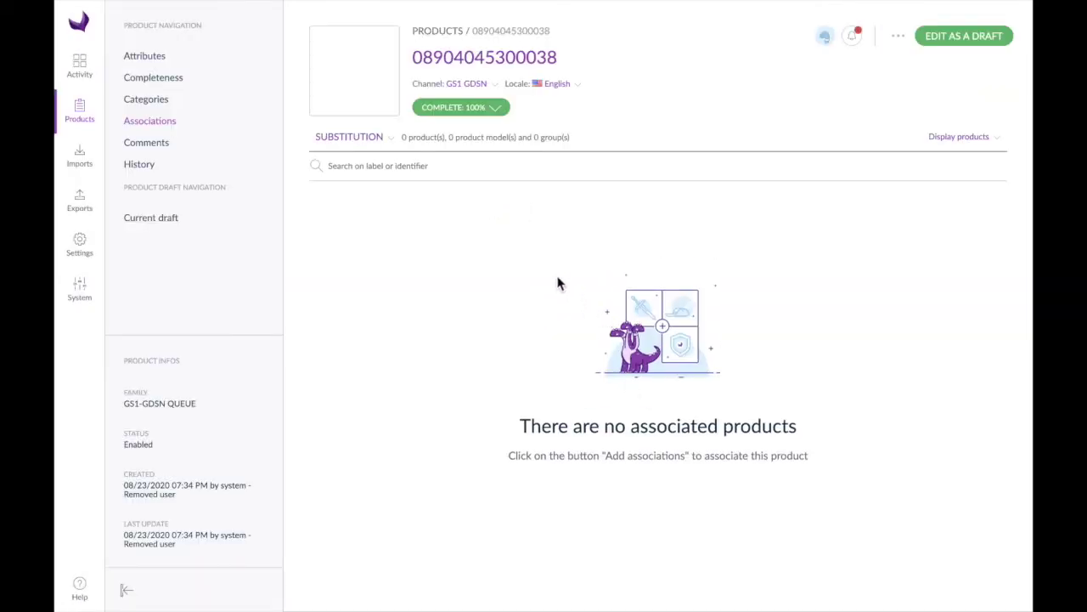
click(143, 55)
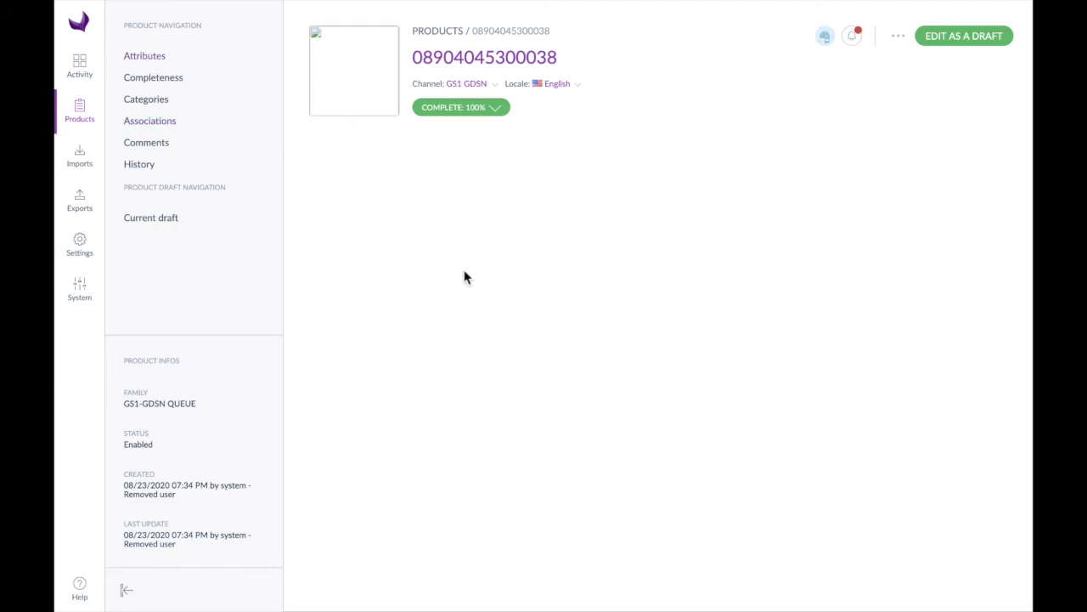
Scroll down to the four-level GS1 packaging hierarchy, Pallet to Base Unit
scroll(464, 276, down, 10)
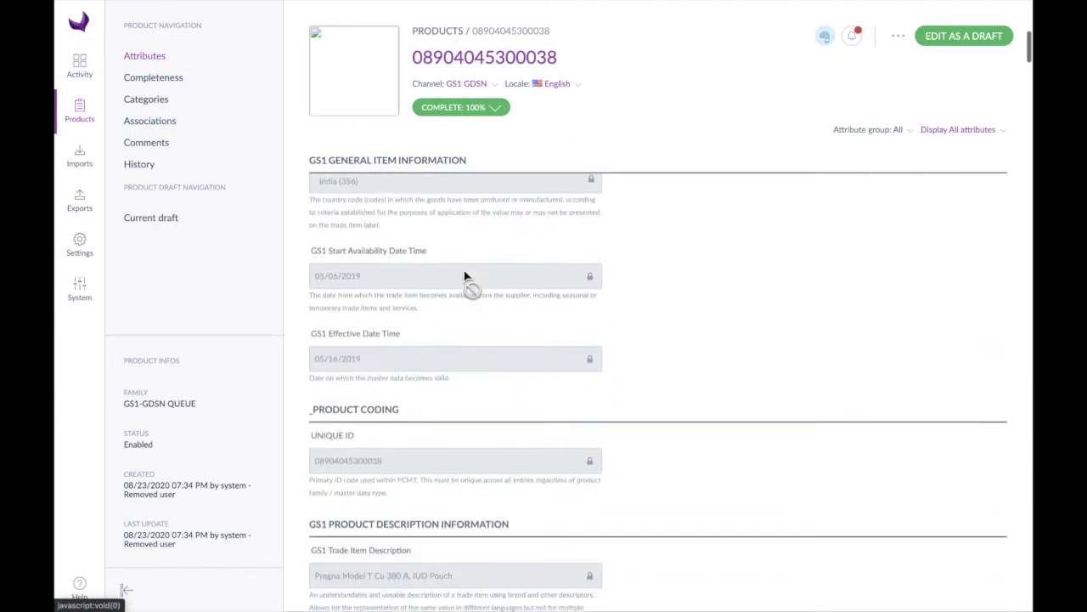
scroll(464, 273, down, 15)
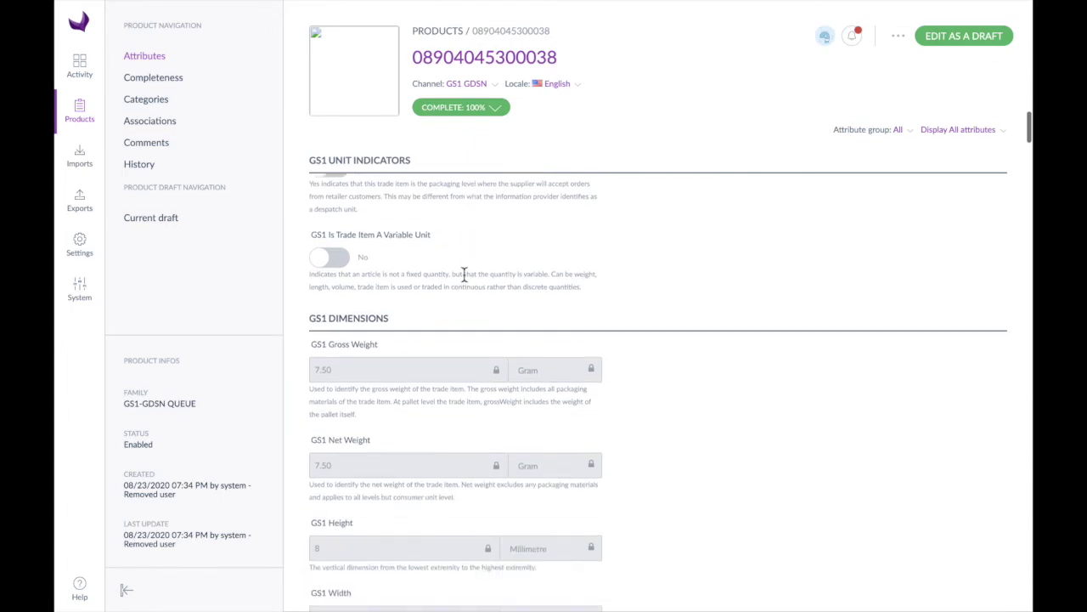
scroll(464, 273, down, 20)
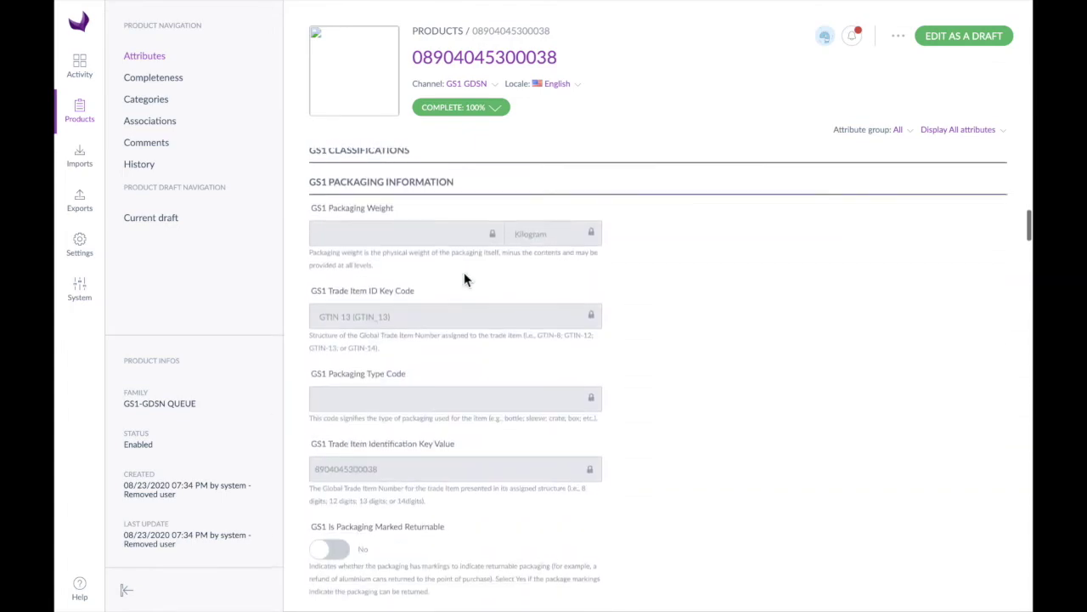
scroll(464, 277, down, 15)
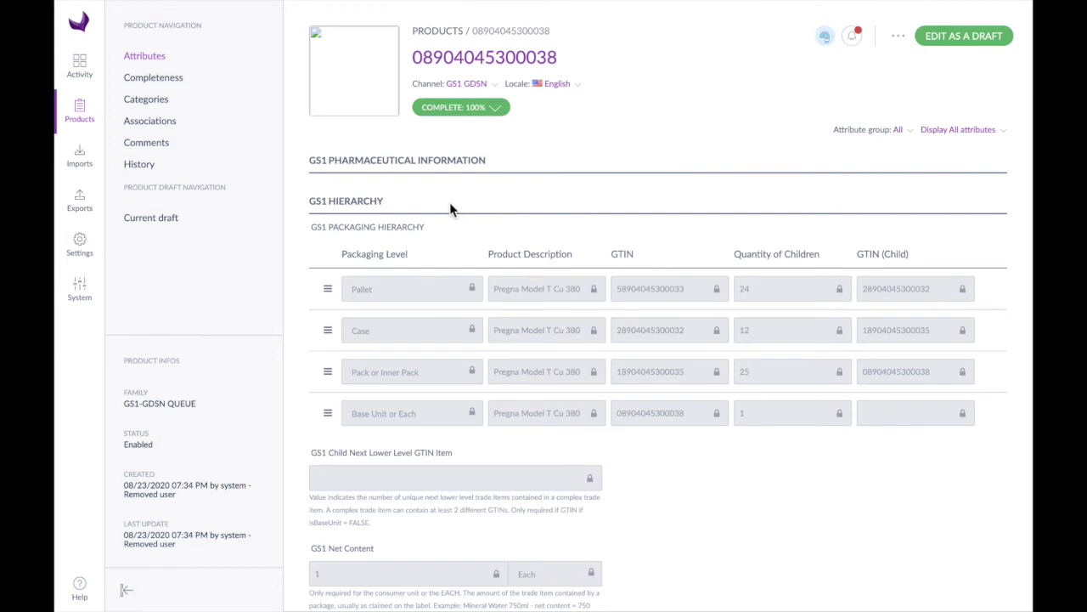
click(96, 168)
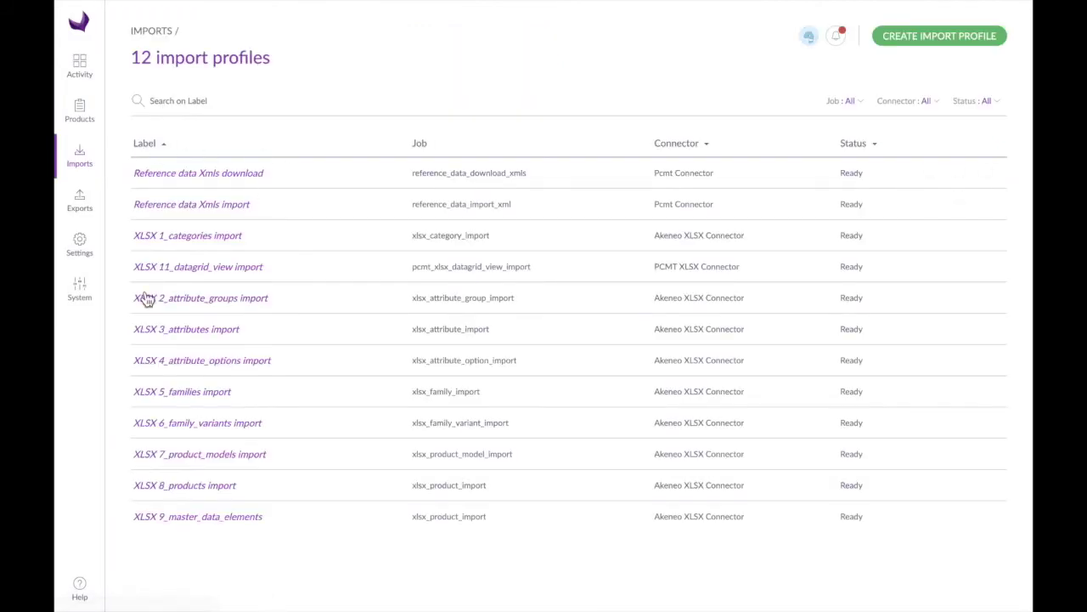
Open the XLSX 7_product_models export profile for editing on its Content tab
click(85, 204)
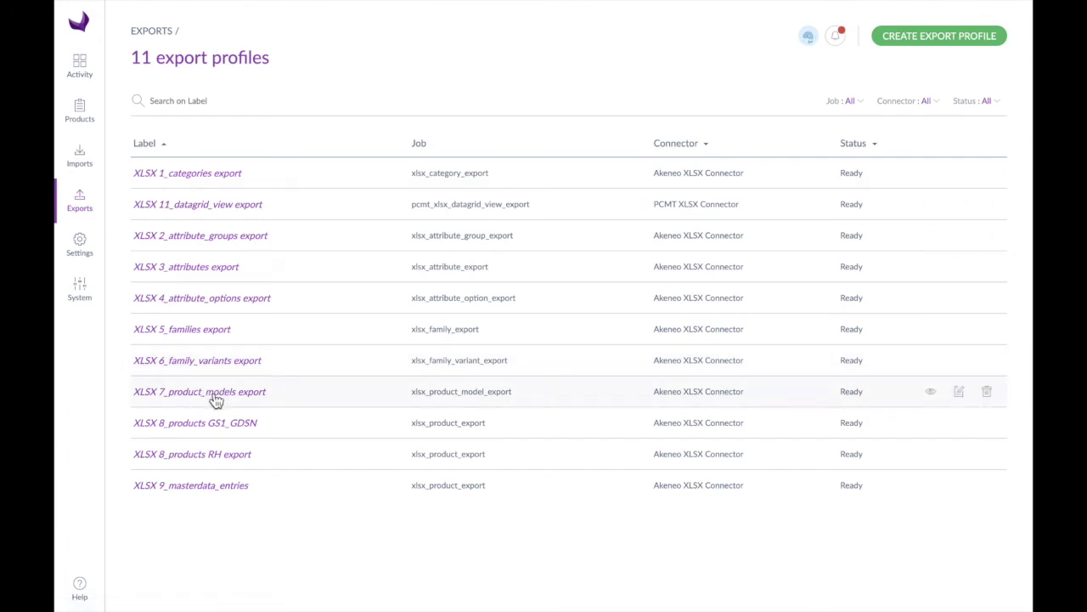
click(214, 396)
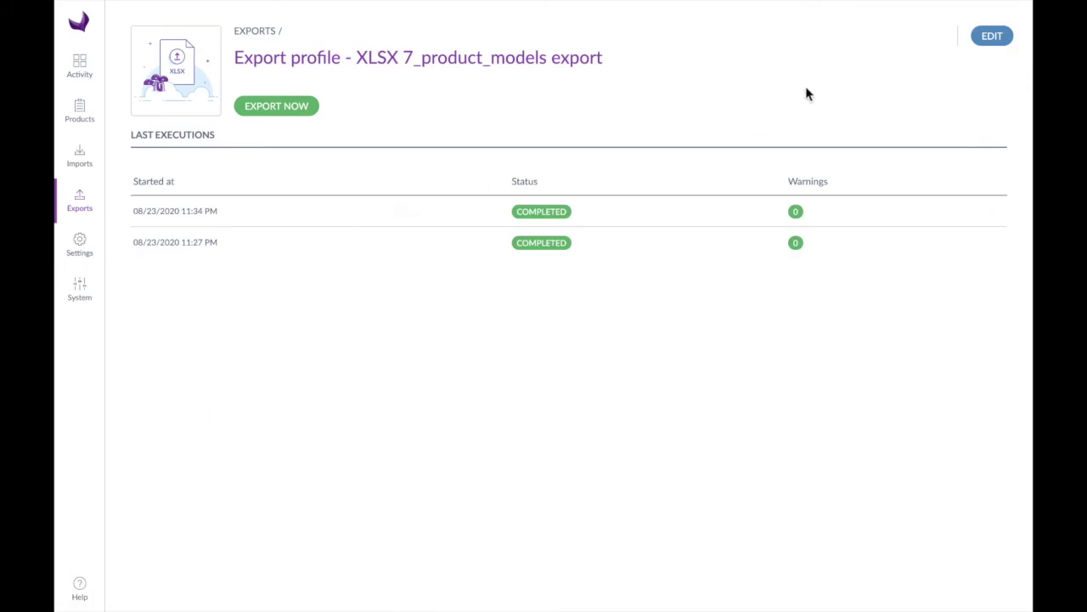
click(992, 38)
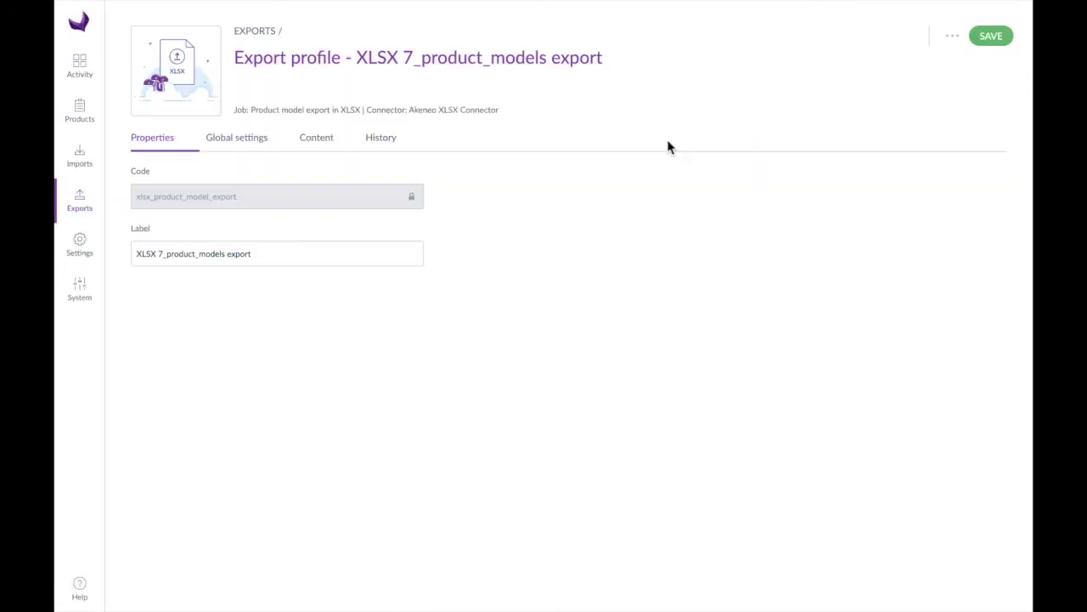
click(310, 150)
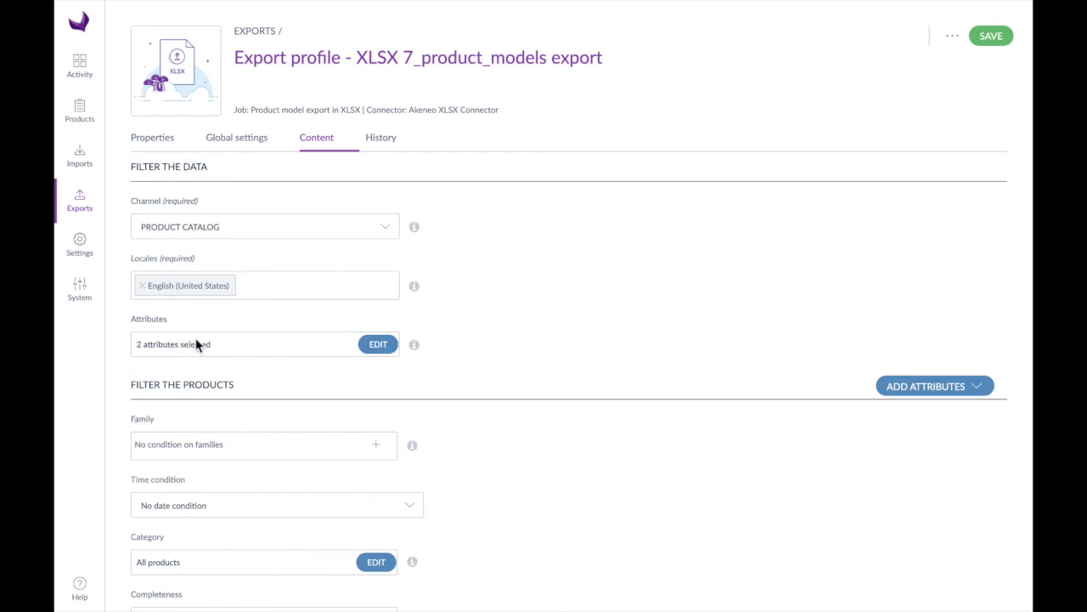
Replace the exported attributes with PRICE_REFERENCE and PRODUCT_DESCRIPTION, then save the profile
click(379, 346)
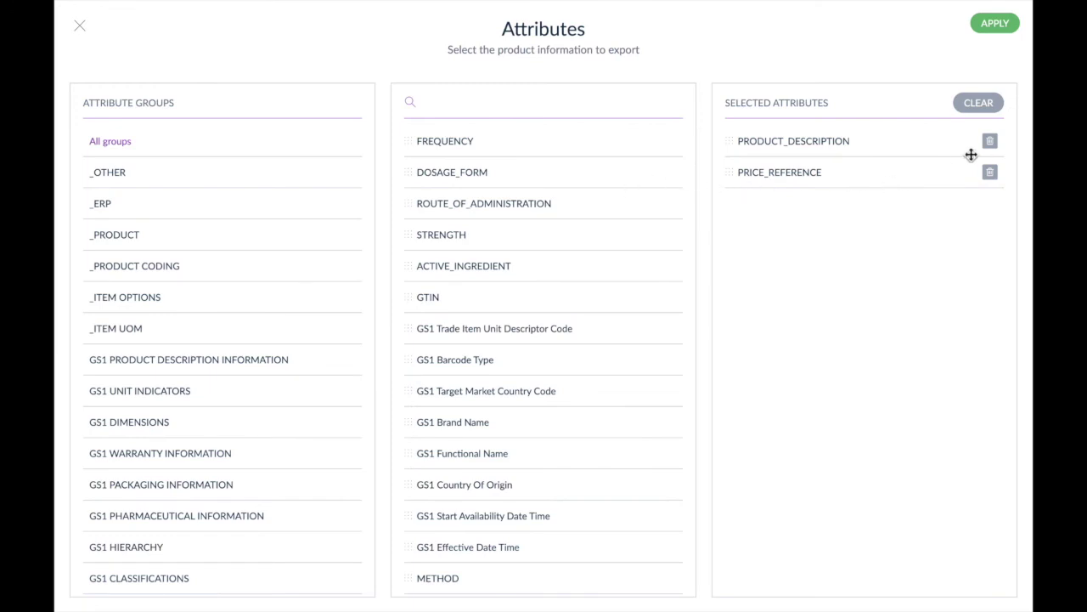
click(997, 111)
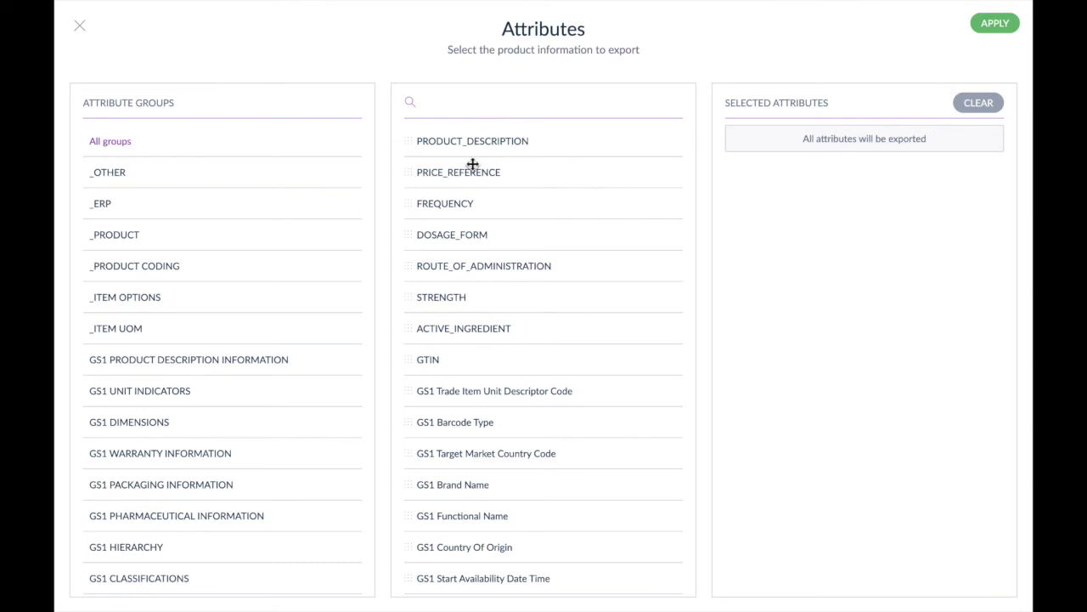
drag(425, 146, 754, 142)
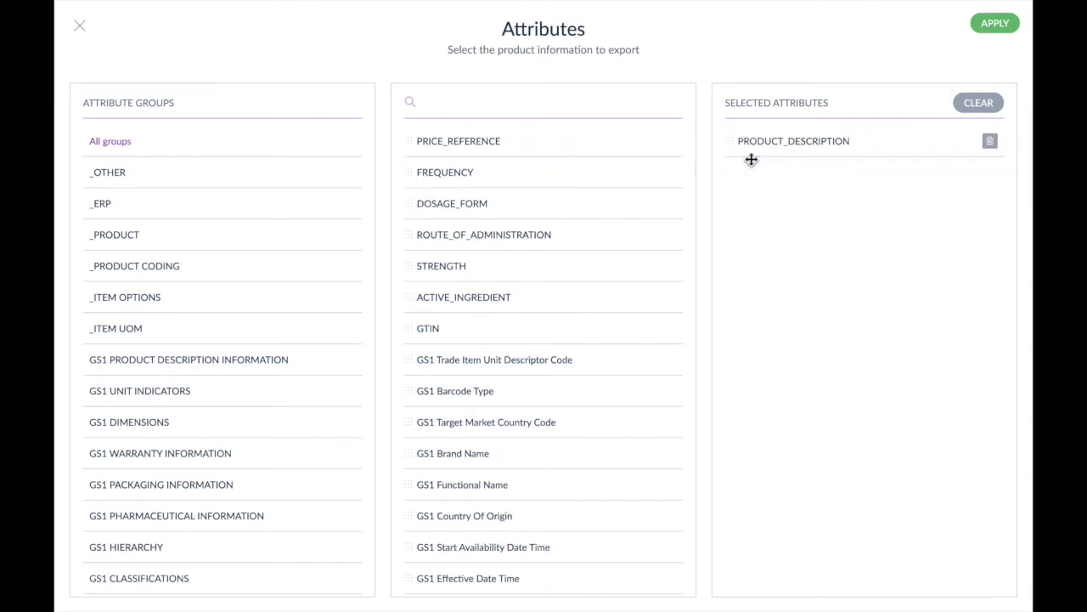
drag(444, 143, 747, 141)
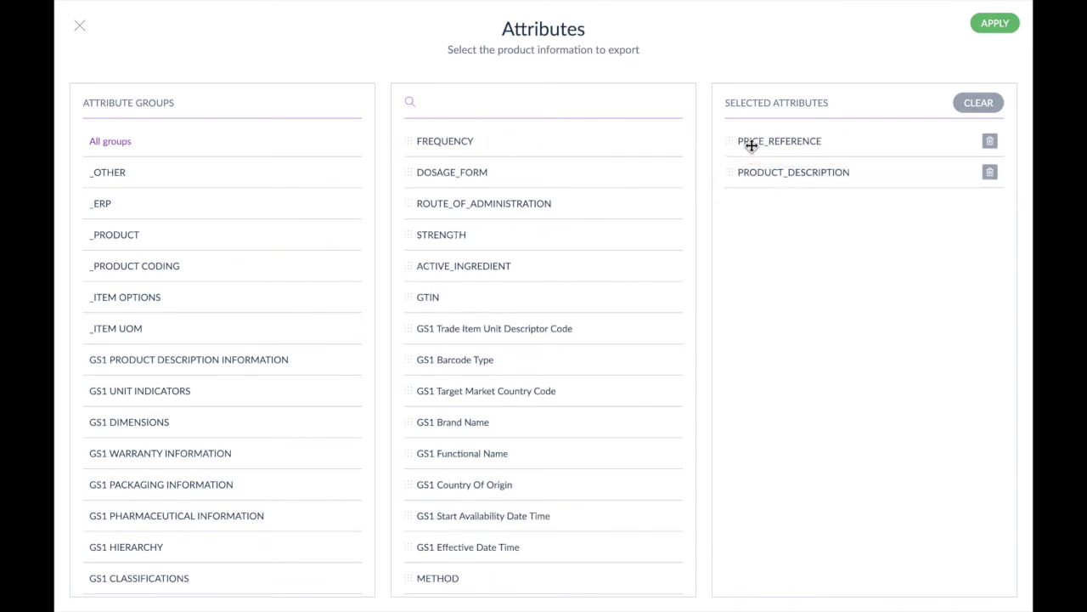
click(992, 25)
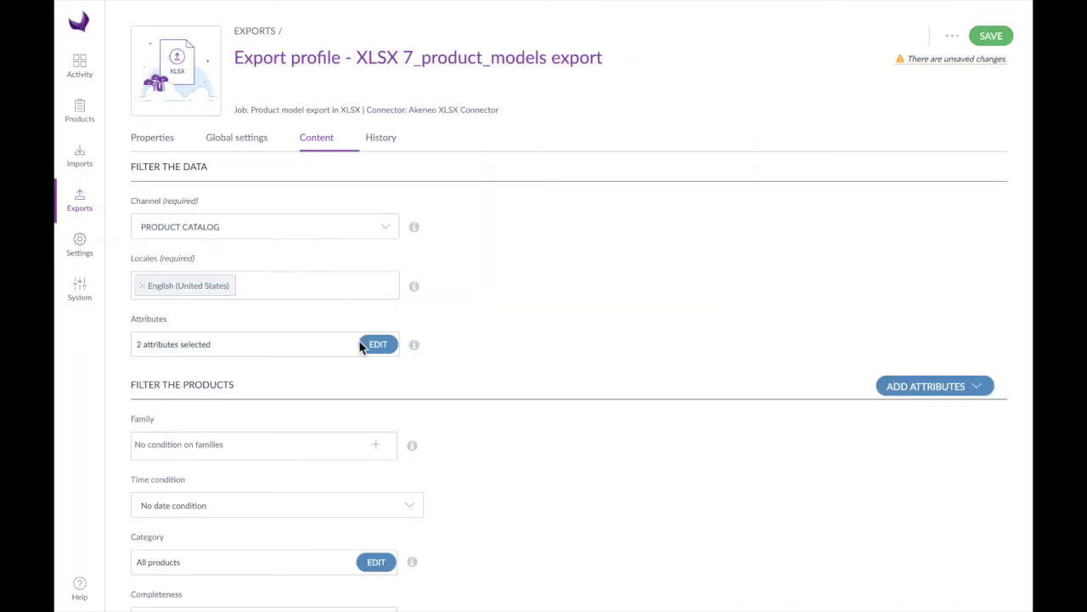
scroll(359, 344, down, 1)
scroll(358, 343, down, 1)
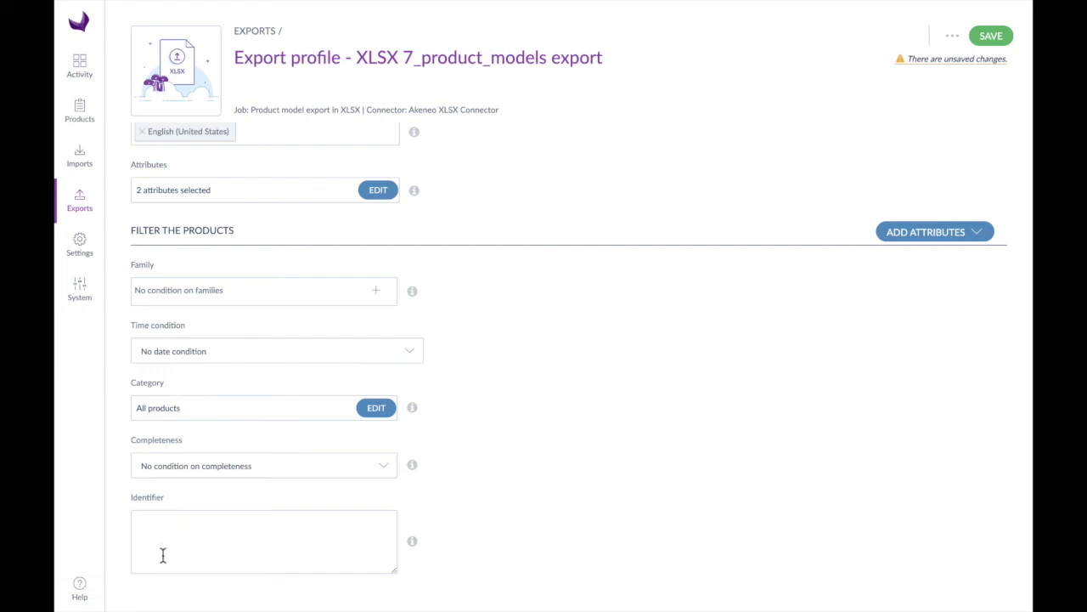
click(1001, 40)
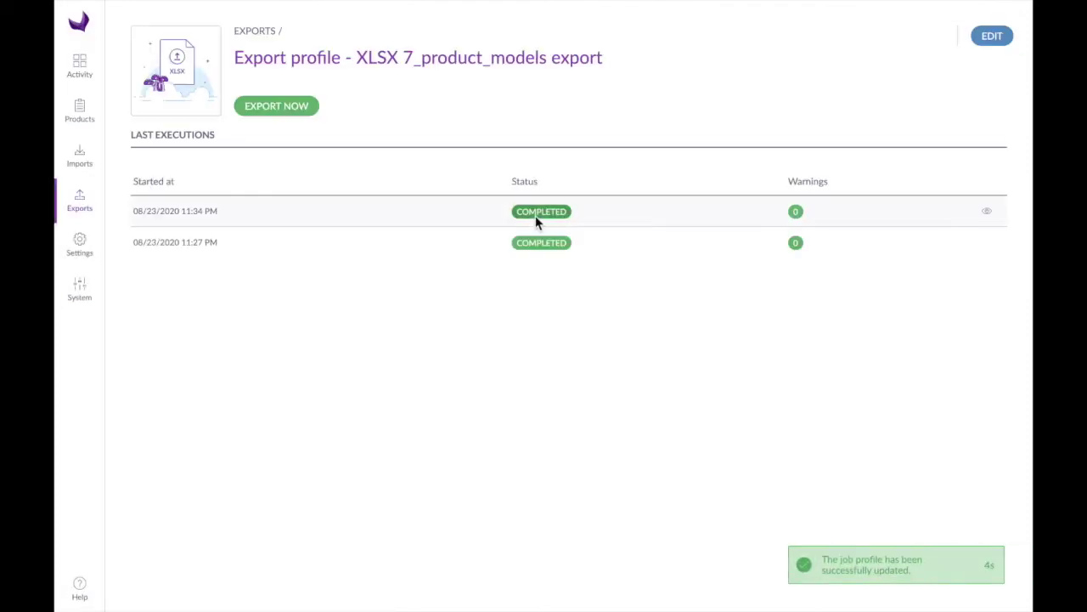
Run the 7_product_models export, with 145 items read and written, then go to System
click(305, 110)
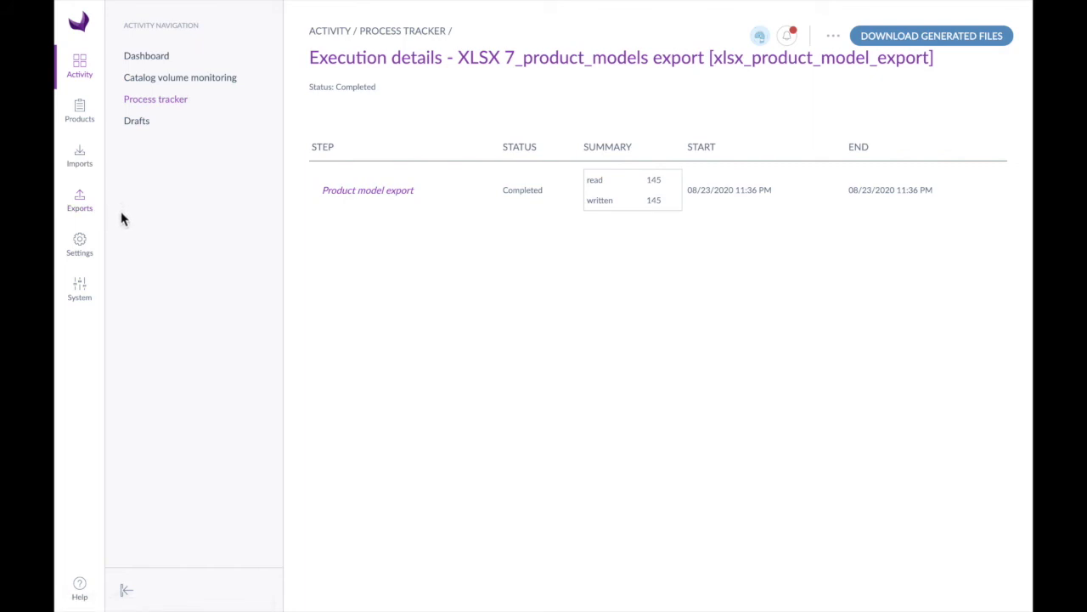
click(91, 289)
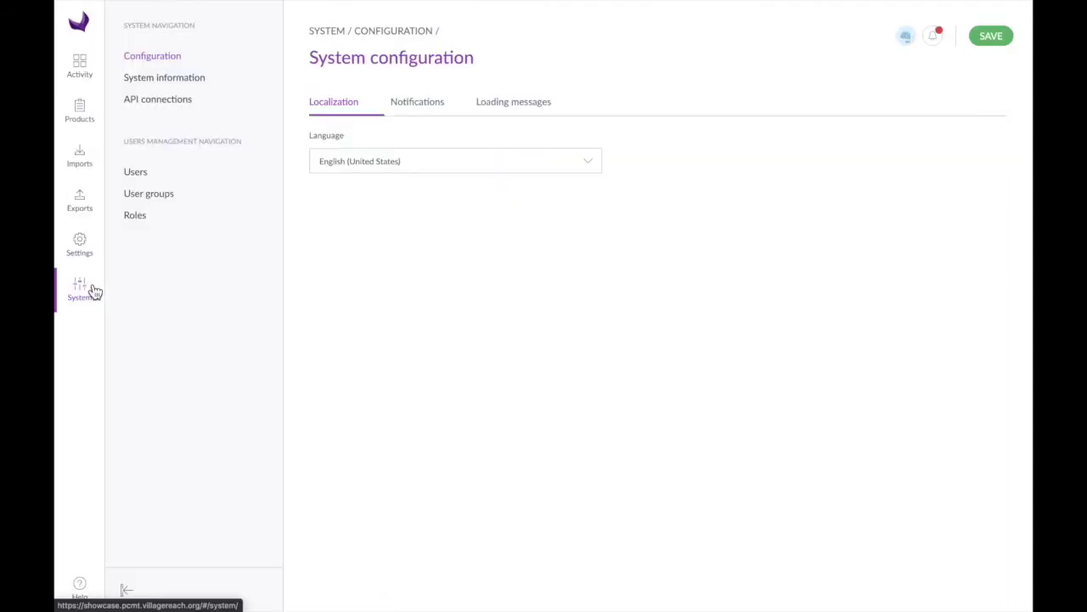
View the System API connections page listing 'API first connection' and its credentials
click(173, 114)
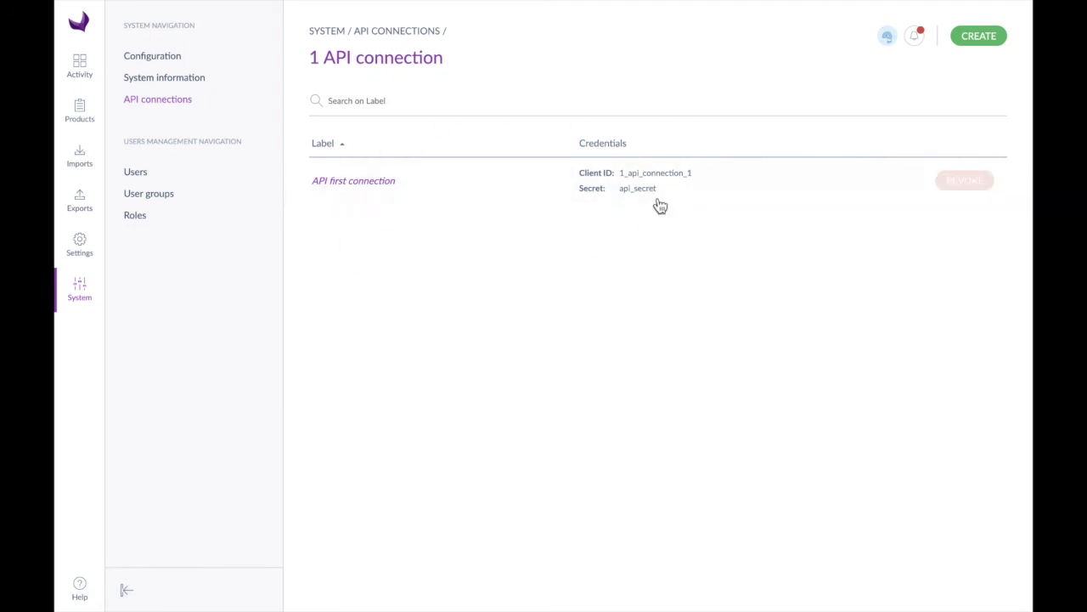
mouse_move(738, 210)
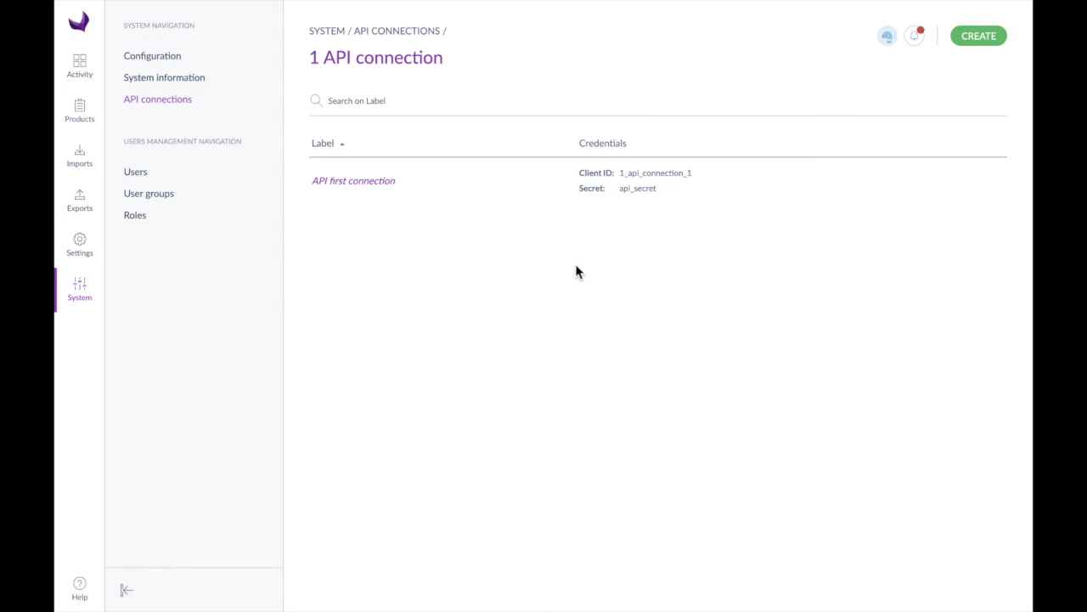
click(80, 244)
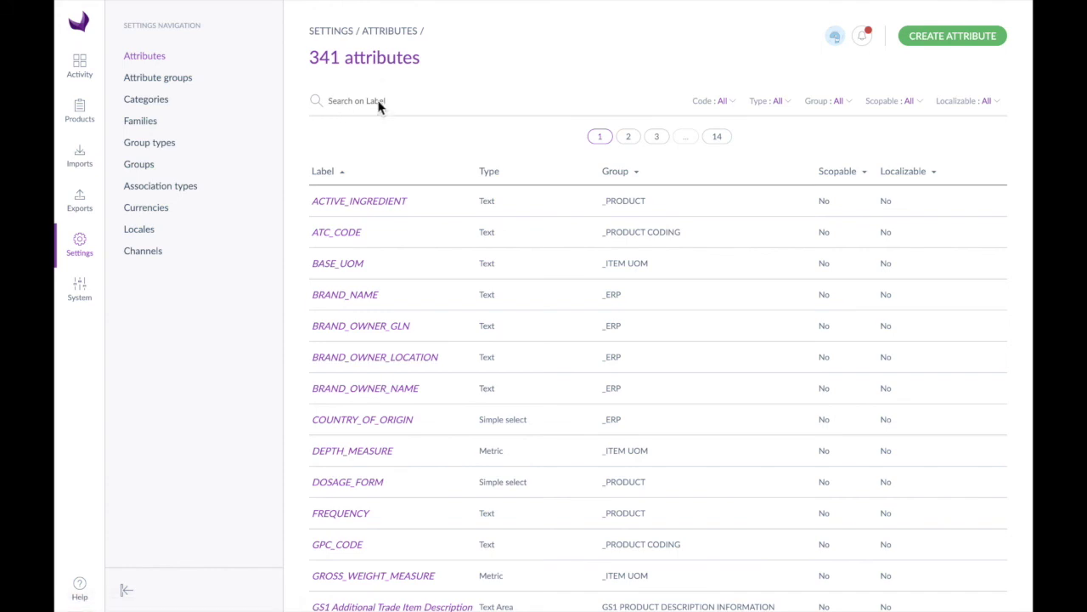
Start a new attribute from the Attributes list and choose the Text type
scroll(427, 248, down, 2)
scroll(427, 248, up, 2)
click(936, 37)
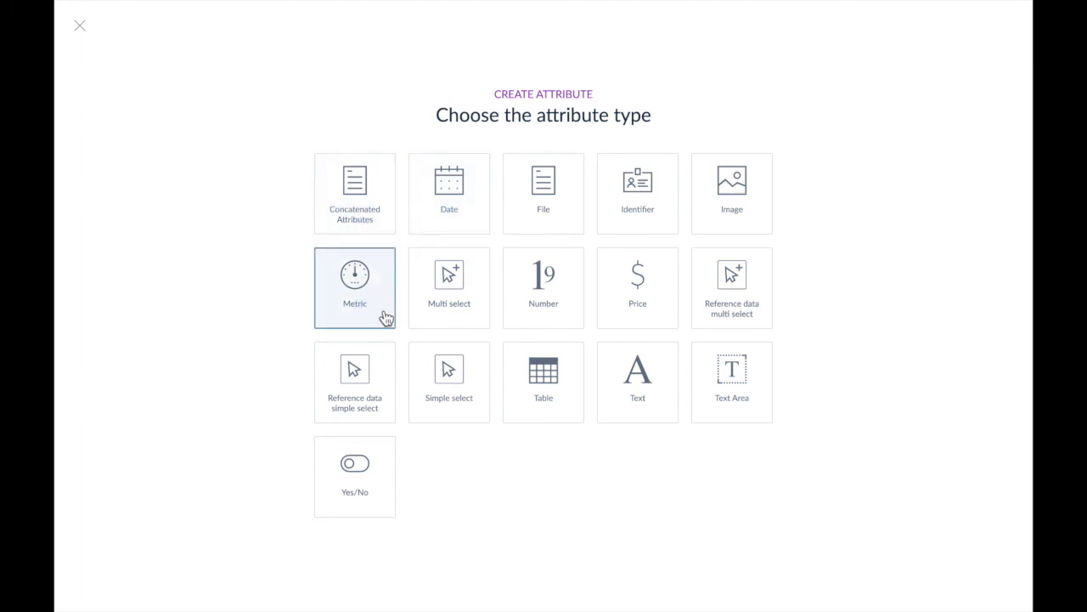
click(650, 399)
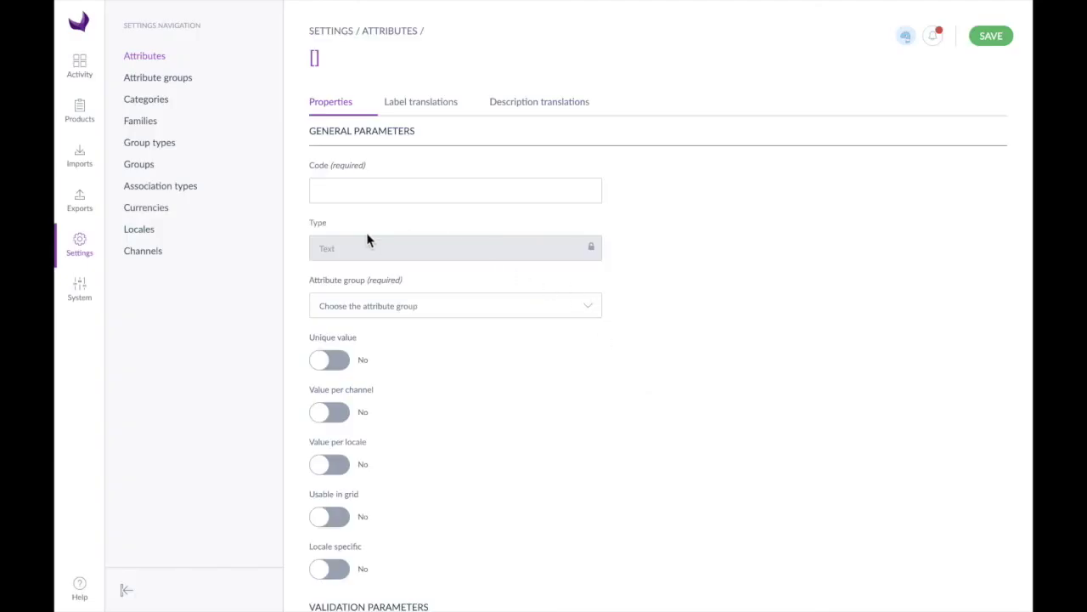
Review the Text attribute's properties and available validation rules without choosing one
scroll(367, 240, down, 2)
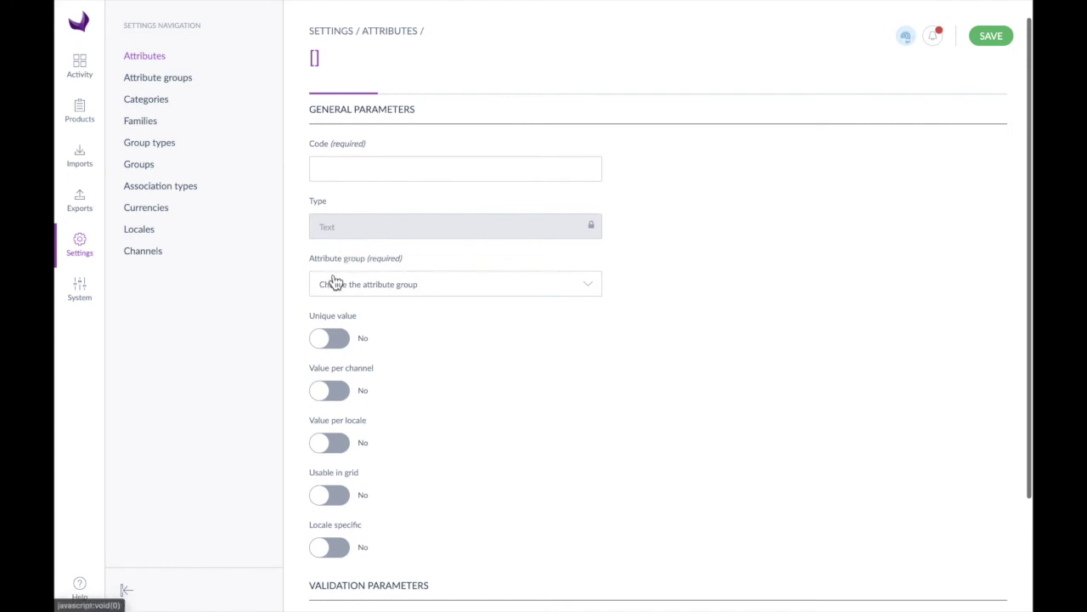
scroll(371, 315, down, 2)
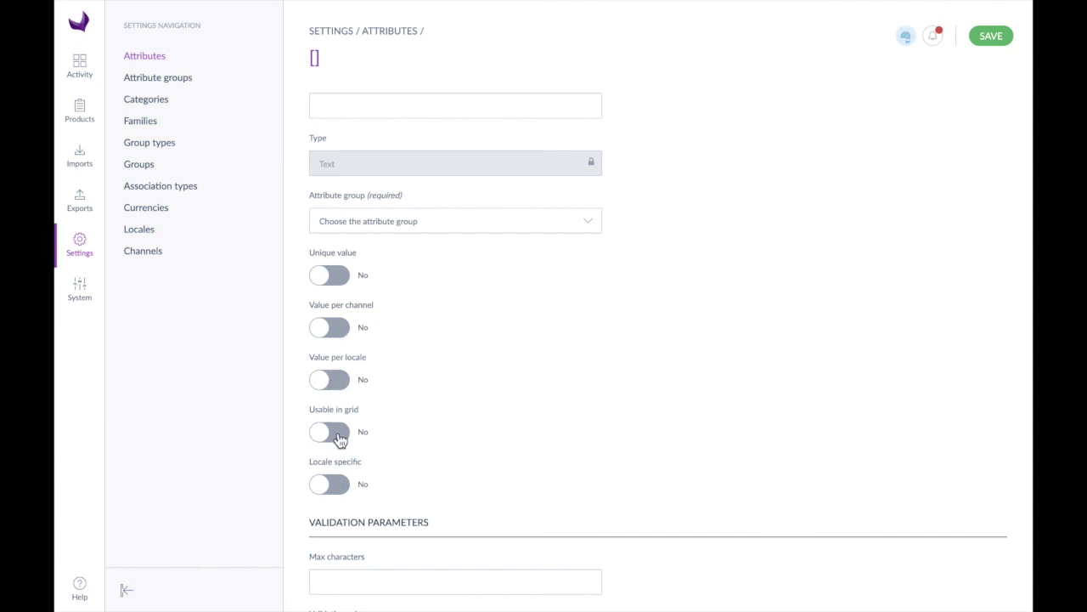
scroll(357, 524, down, 2)
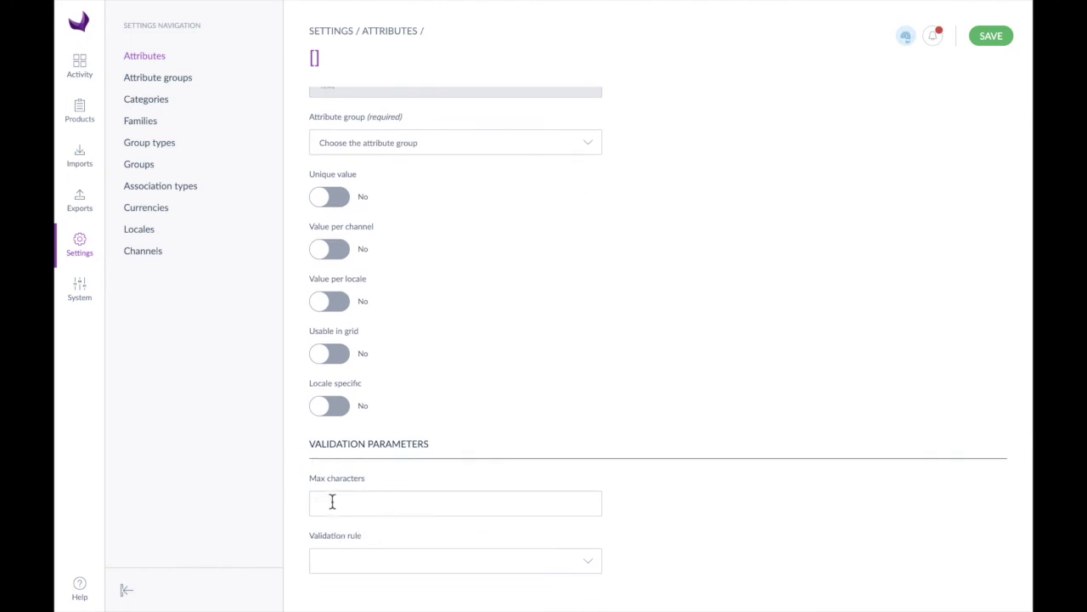
click(345, 561)
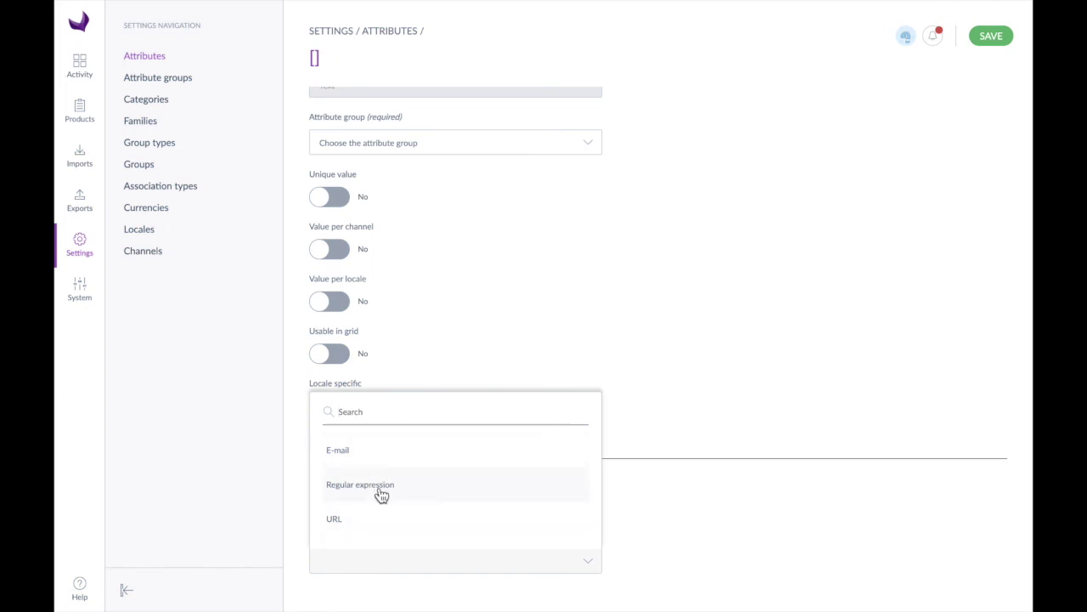
click(498, 337)
View the attribute's Label and Description translations, then go to Attribute groups
scroll(498, 336, up, 4)
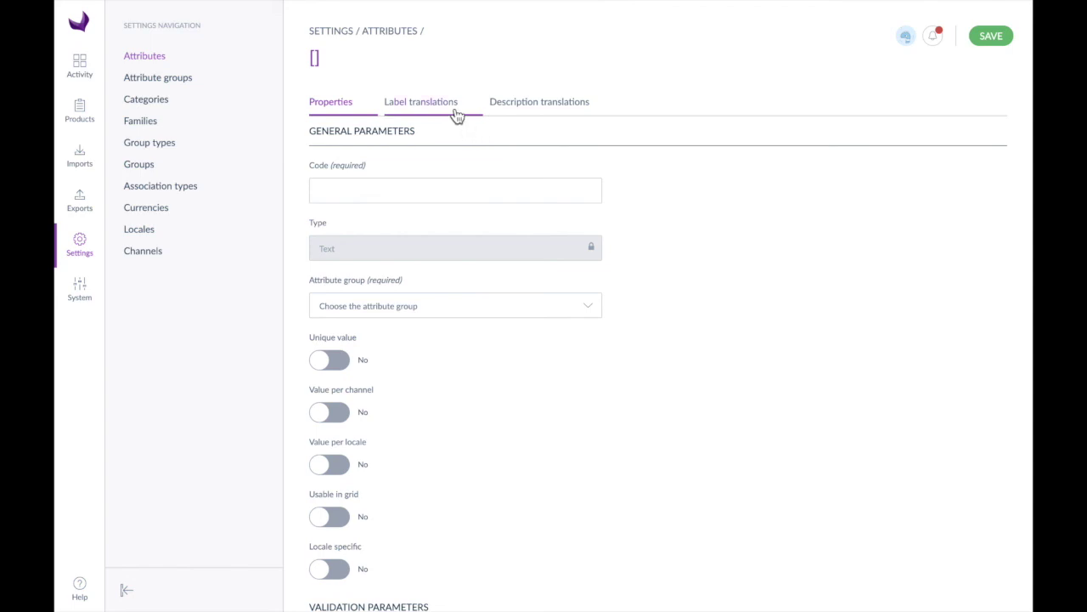
click(457, 116)
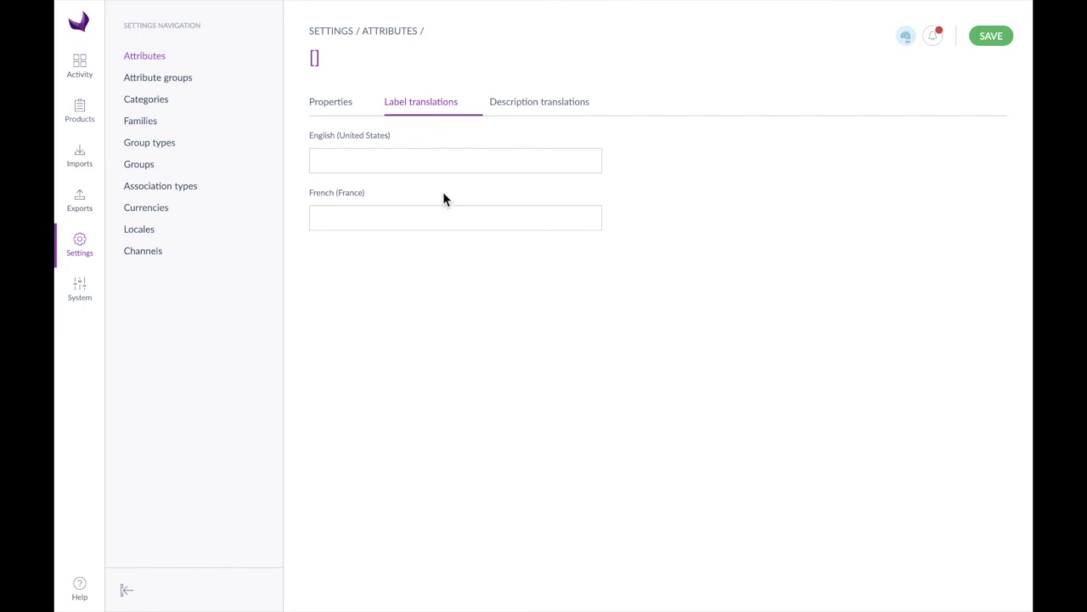
click(534, 116)
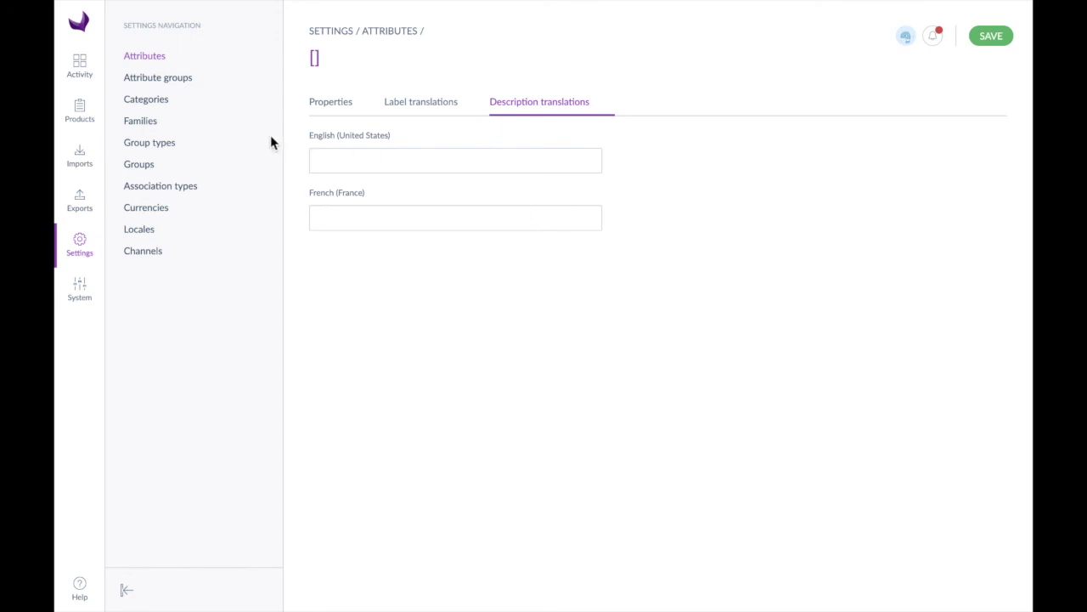
click(180, 82)
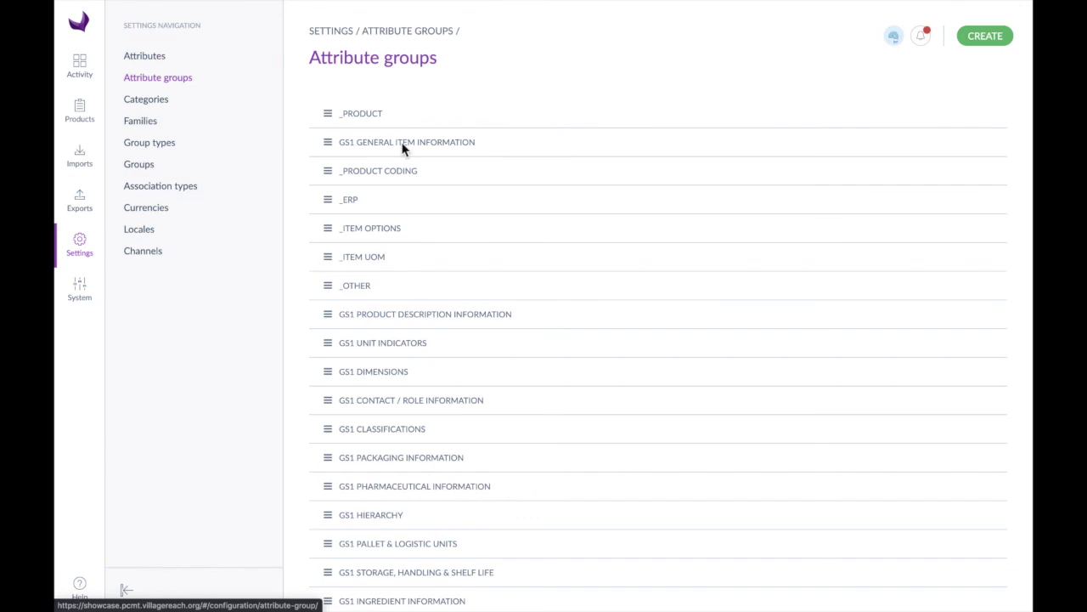
Switch the category tree to Product Sourcing and open the Suppliers category
click(164, 103)
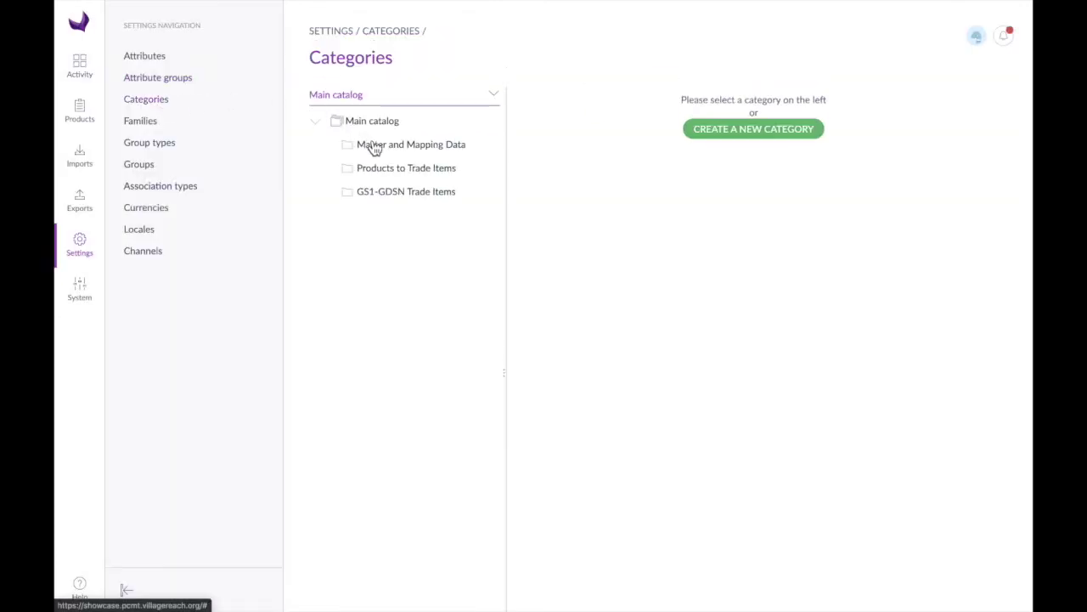
click(396, 101)
scroll(364, 161, up, 1)
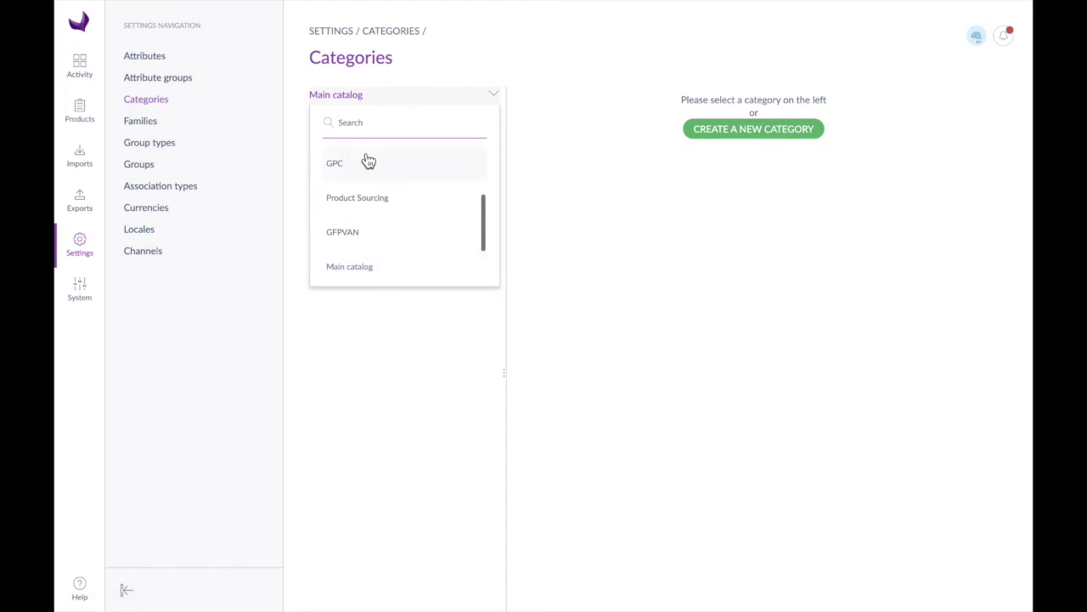
click(372, 208)
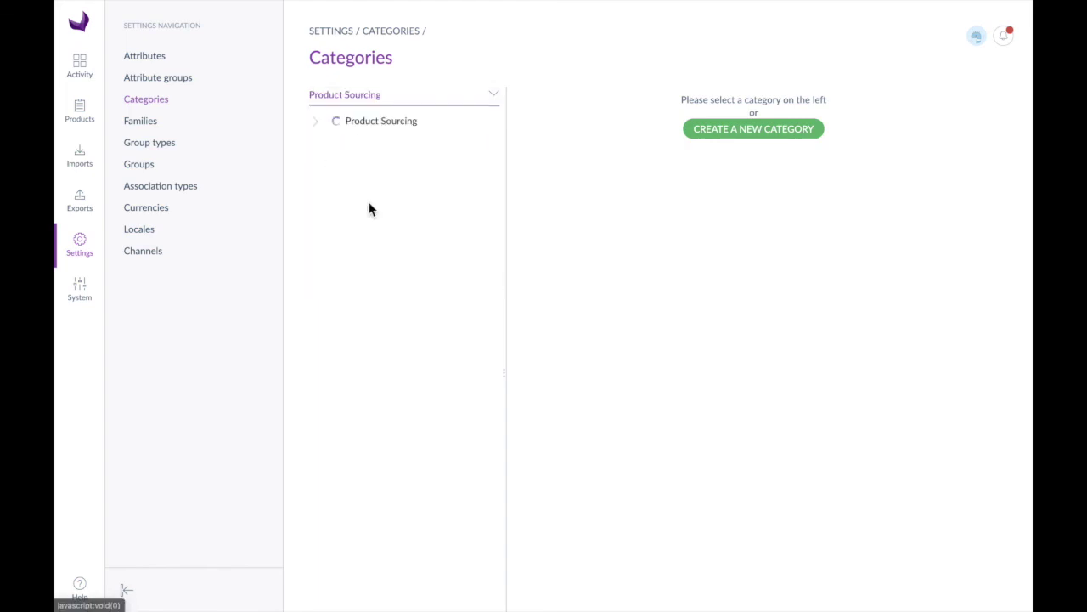
click(409, 190)
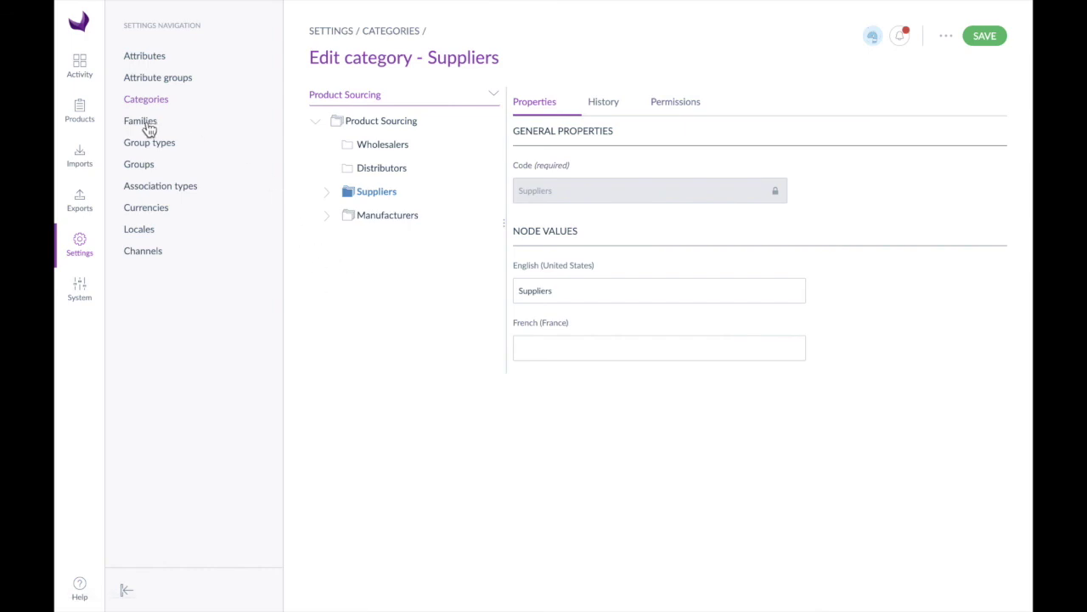
Visit Families, Association types, Currencies, Locales and Channels, ending on System configuration
click(141, 121)
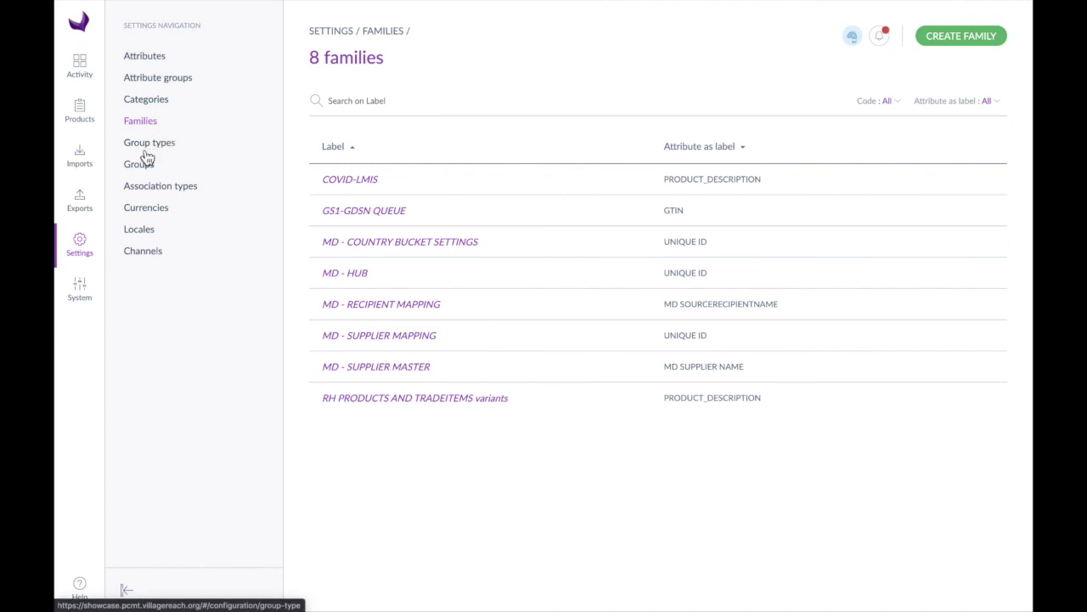
click(147, 189)
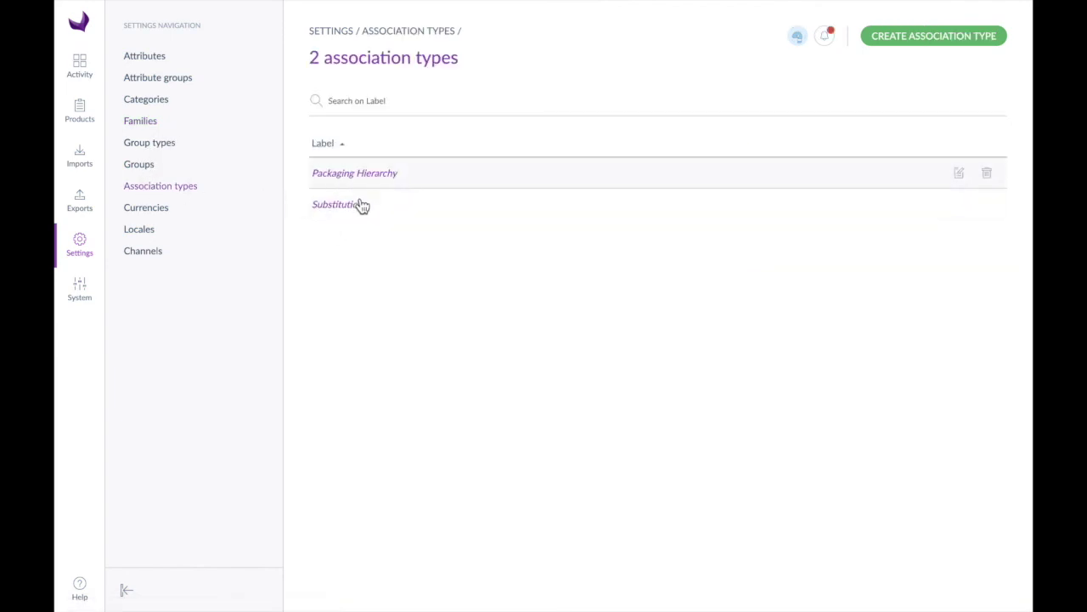
click(898, 39)
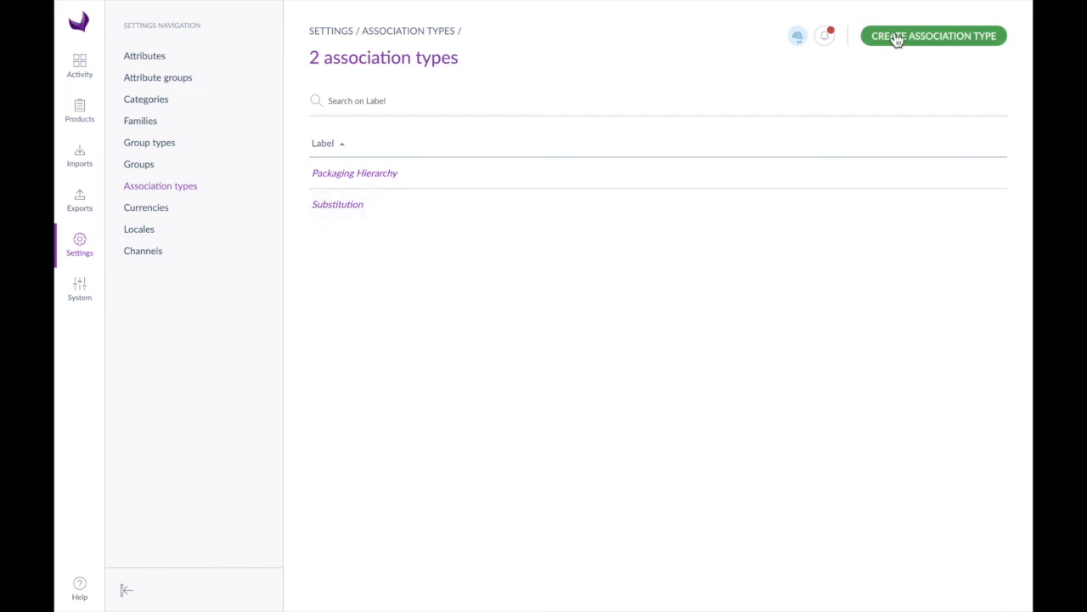
click(171, 216)
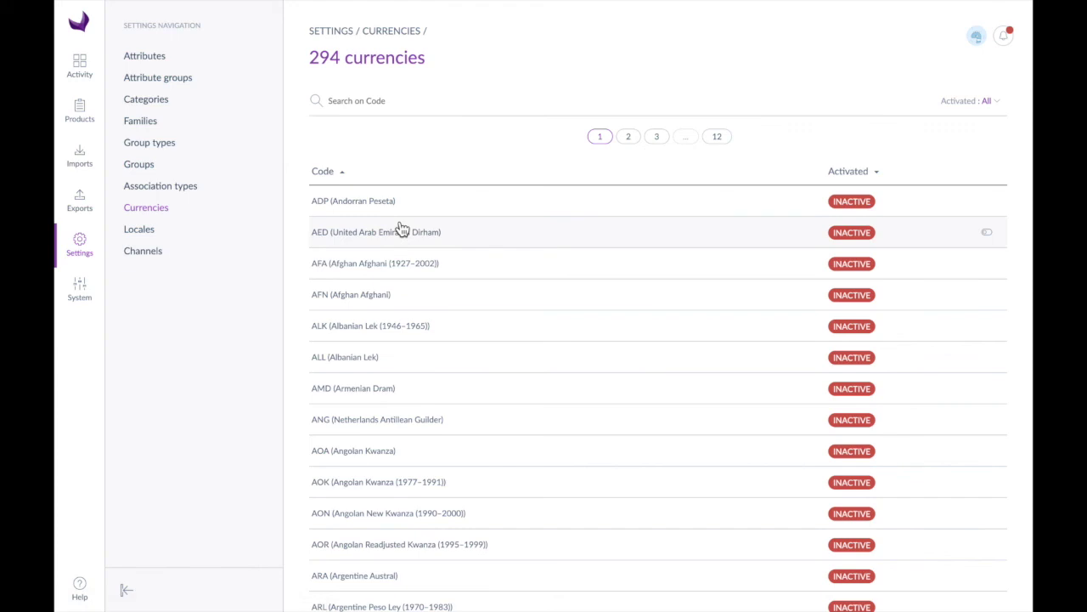
click(155, 234)
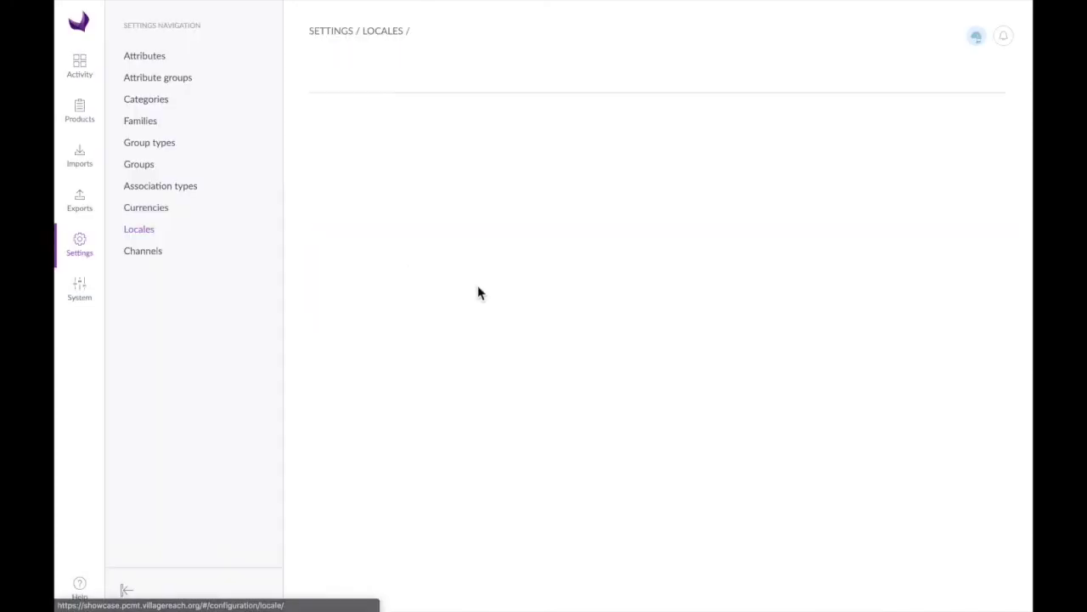
click(157, 251)
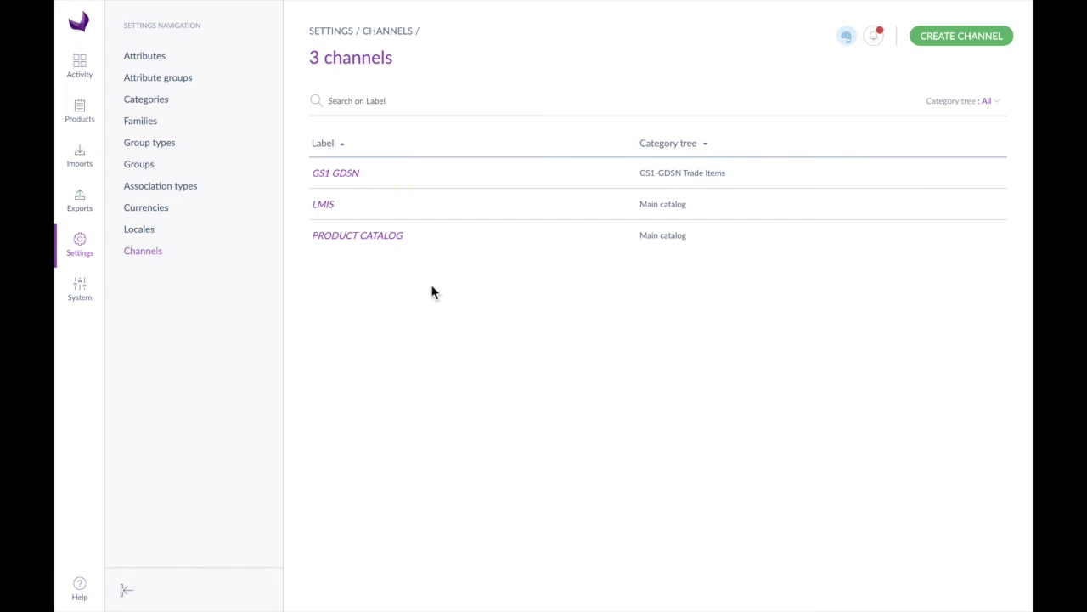
click(90, 290)
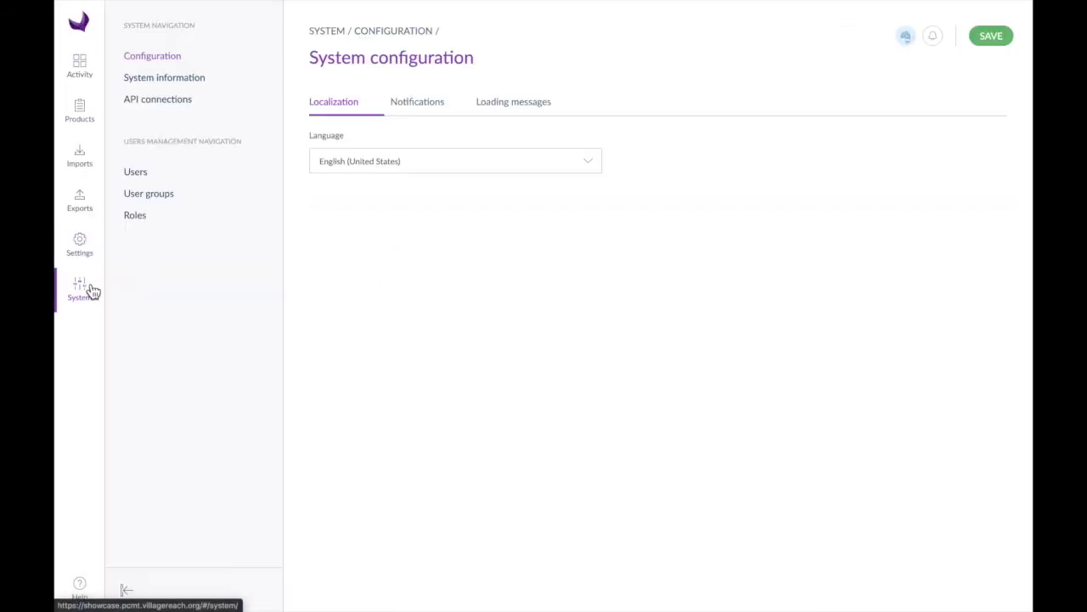
View Users, Roles, the Administrator role and User groups, then return to the 341 Attributes
click(146, 176)
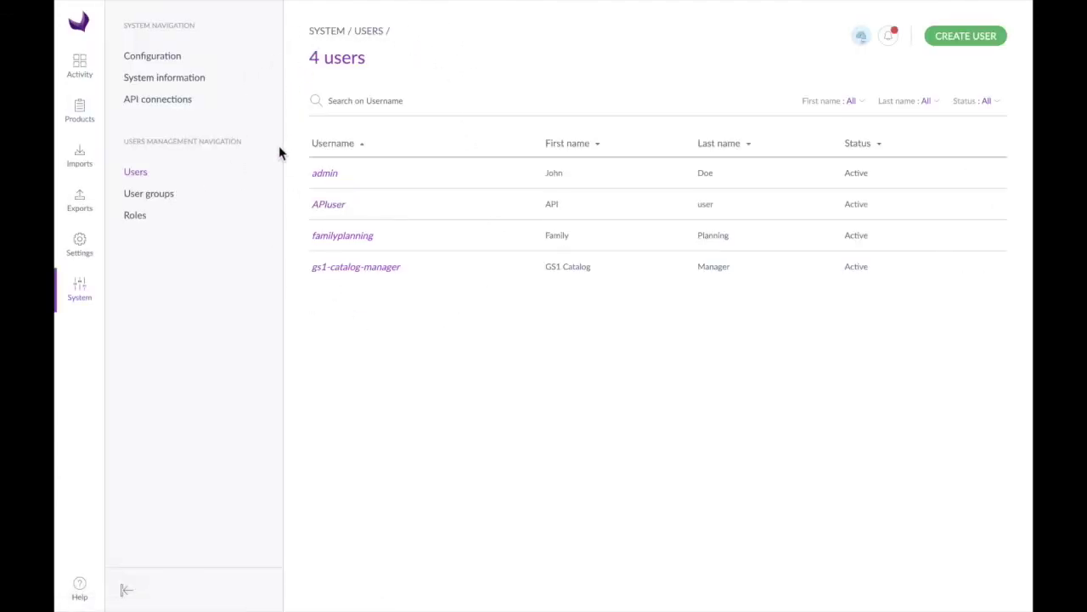
click(138, 217)
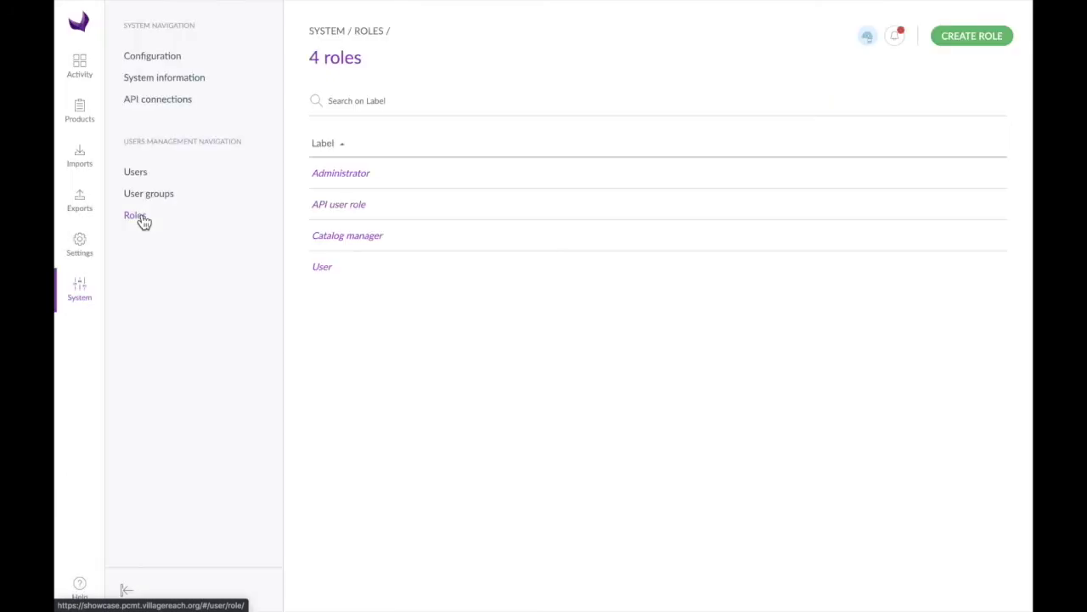
click(372, 176)
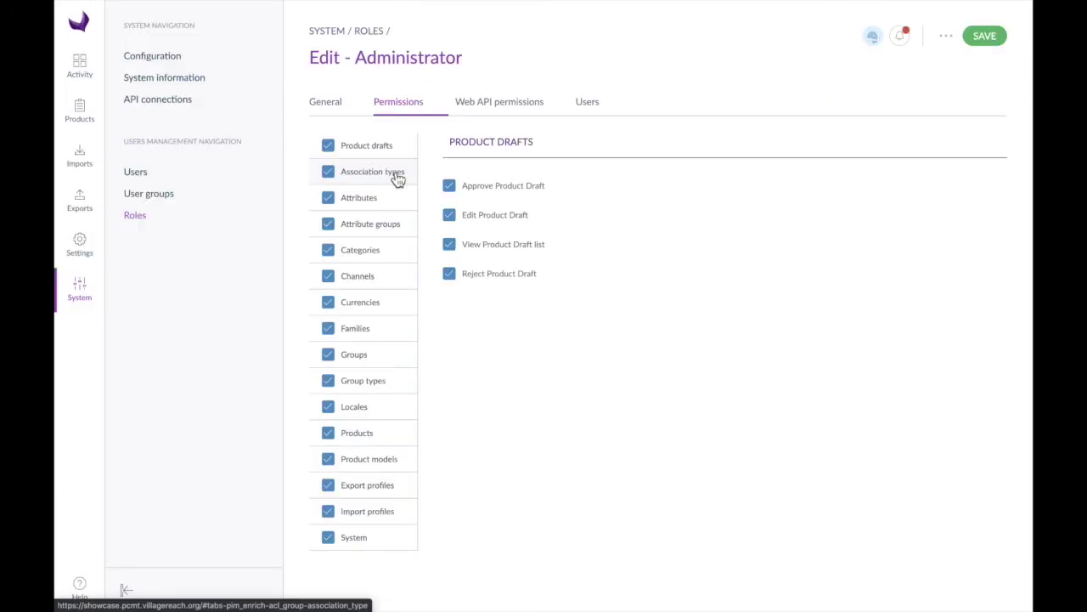
click(170, 202)
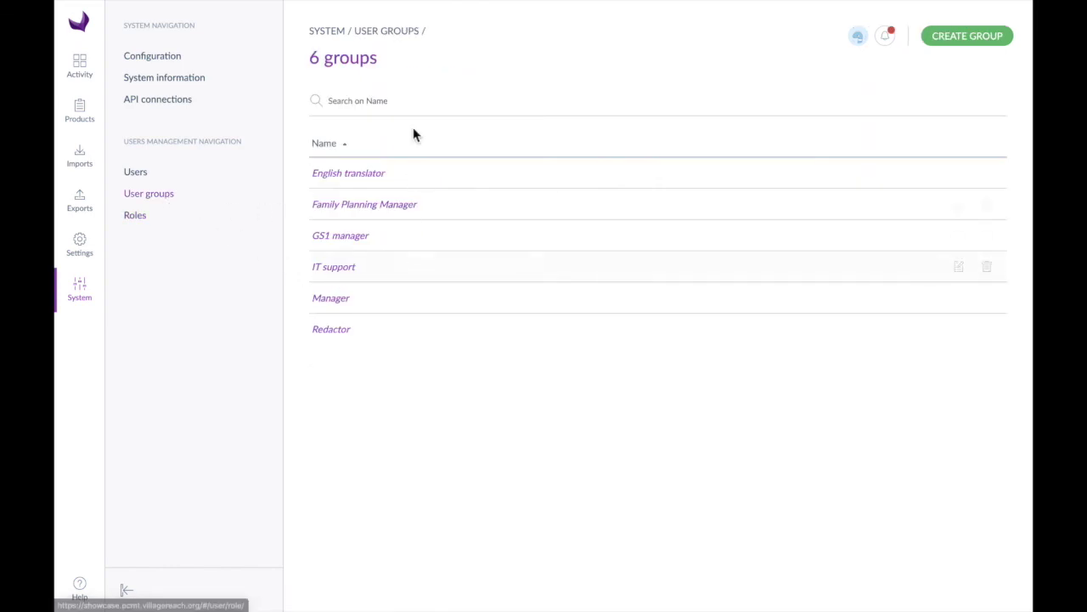
click(80, 244)
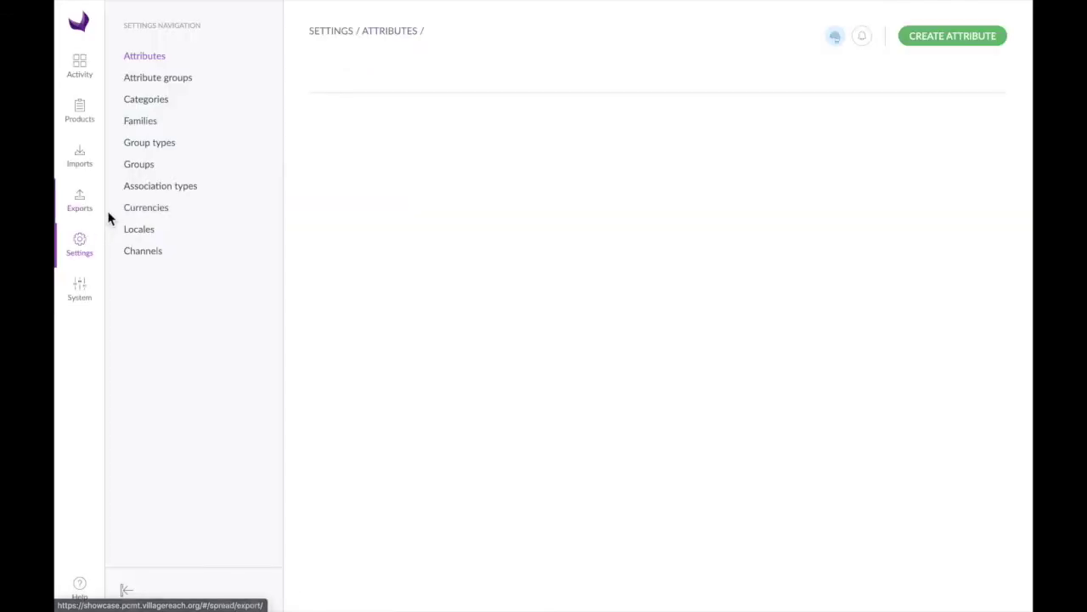
Add Family Planning Manager to the owners of the Products to Trade Items category
click(158, 101)
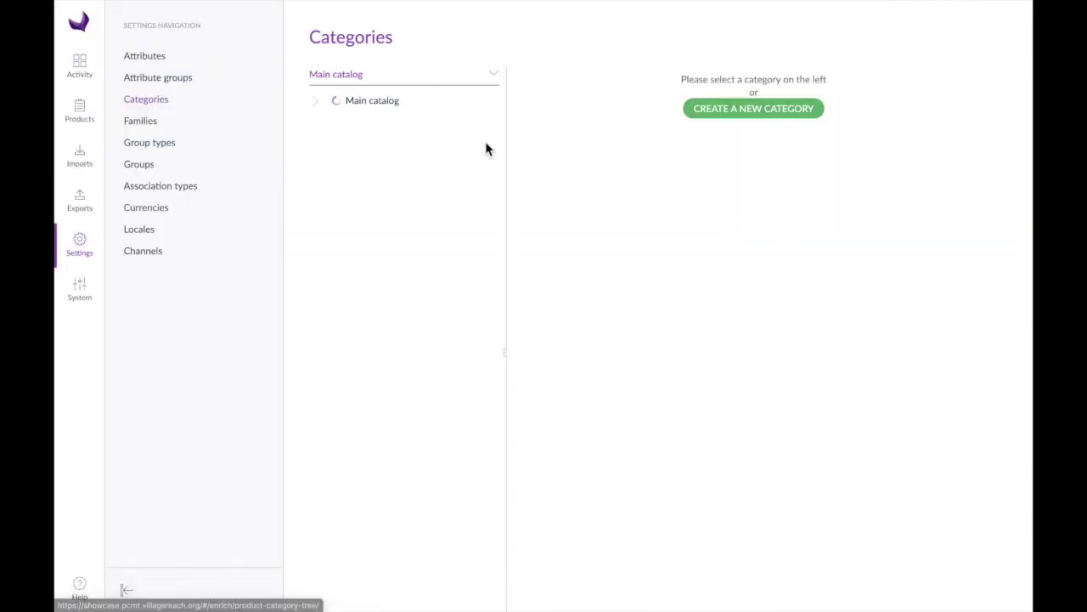
click(402, 174)
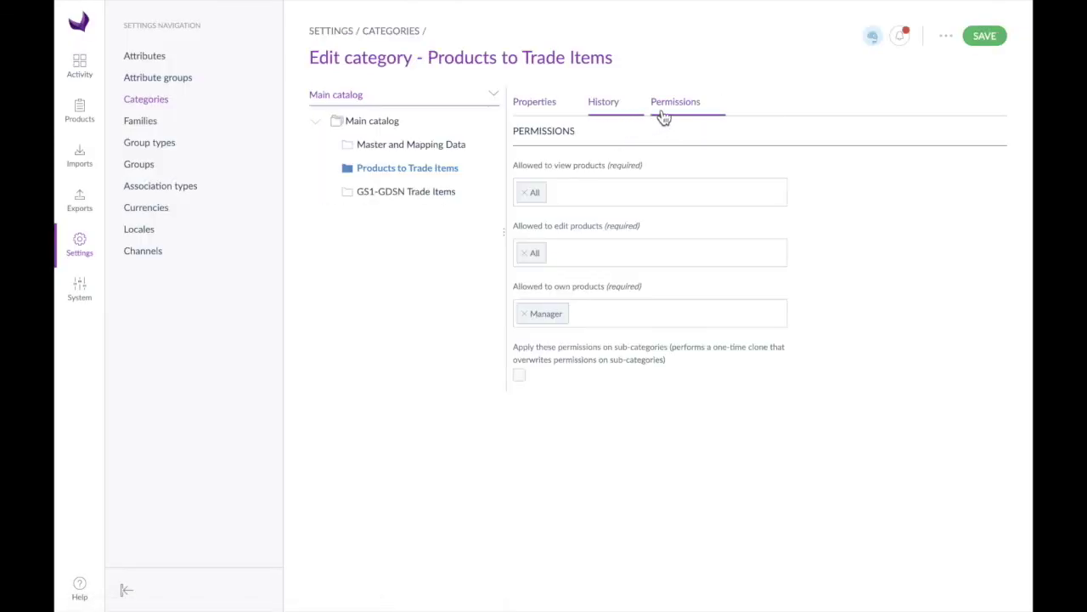
click(624, 316)
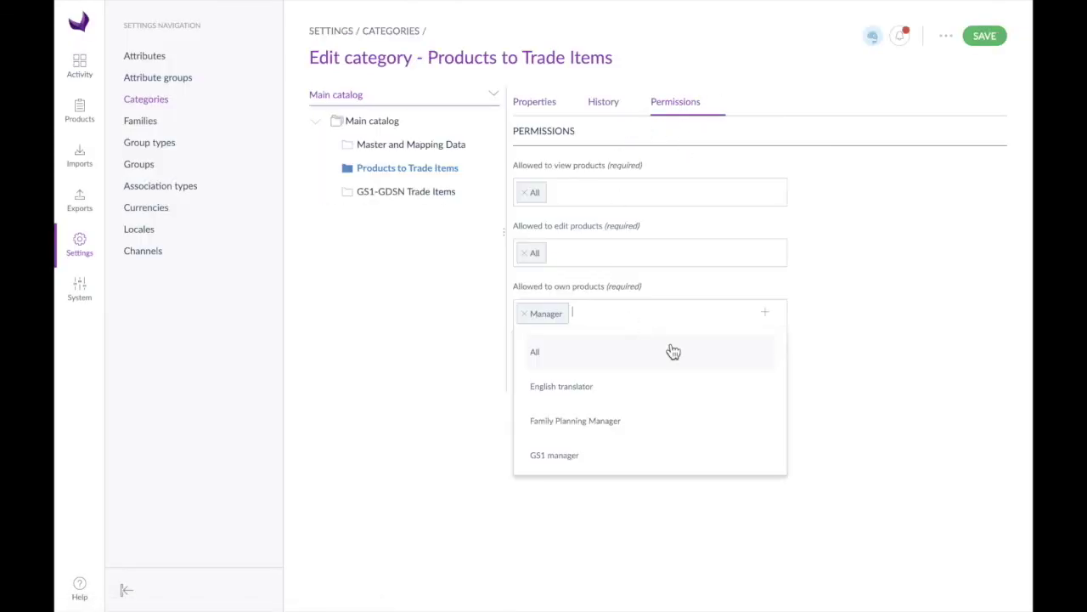
click(576, 412)
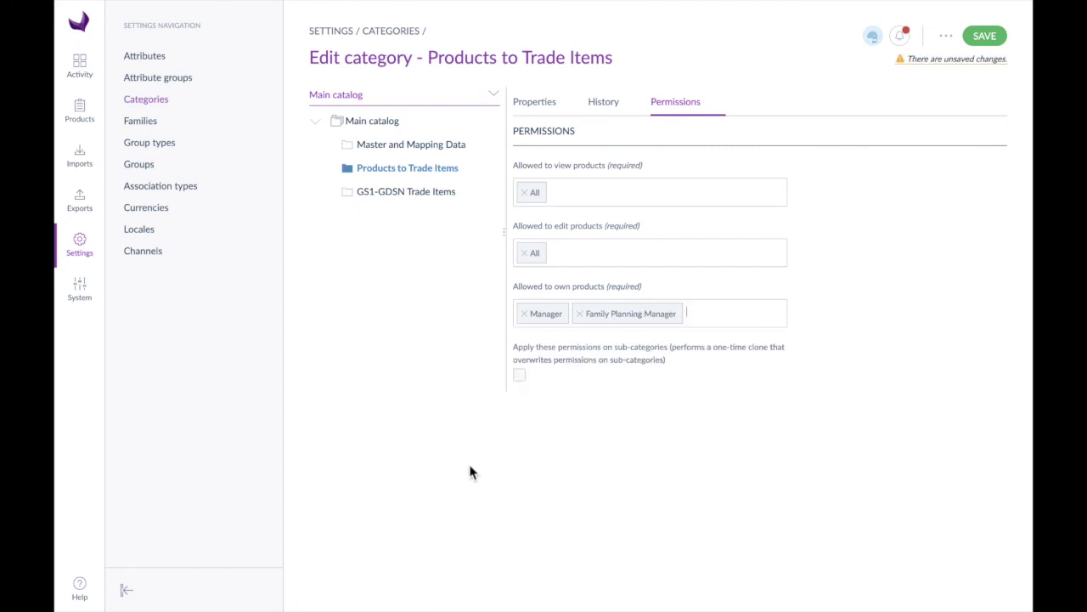